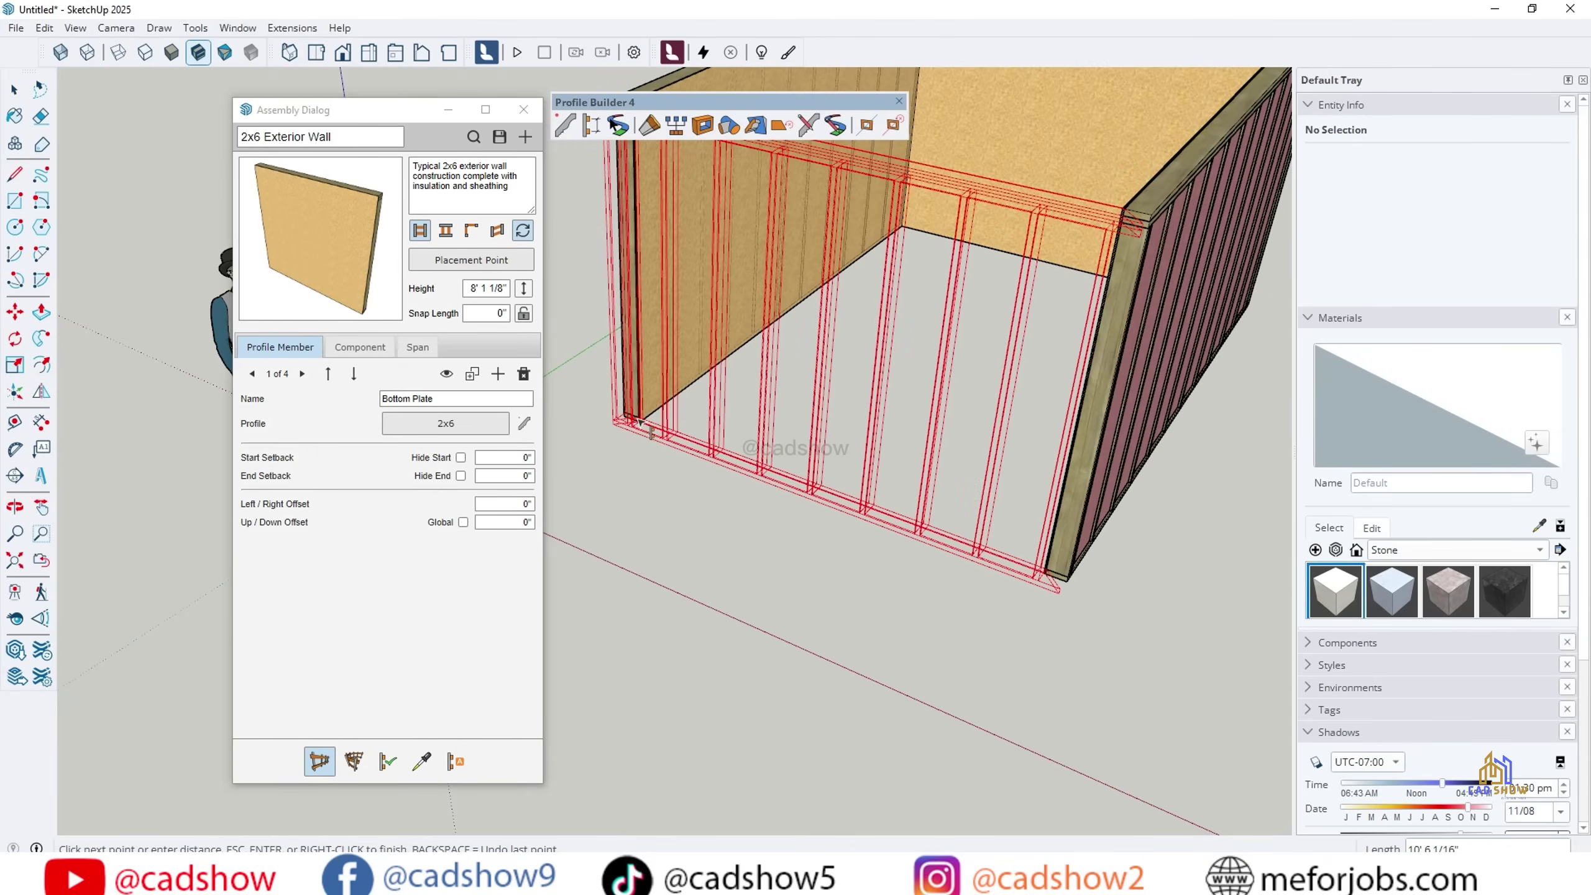
Step: Finish the current wall path and load a picket fence assembly from the library
click(640, 423)
scroll(622, 686, down, 5)
click(473, 136)
double_click(551, 575)
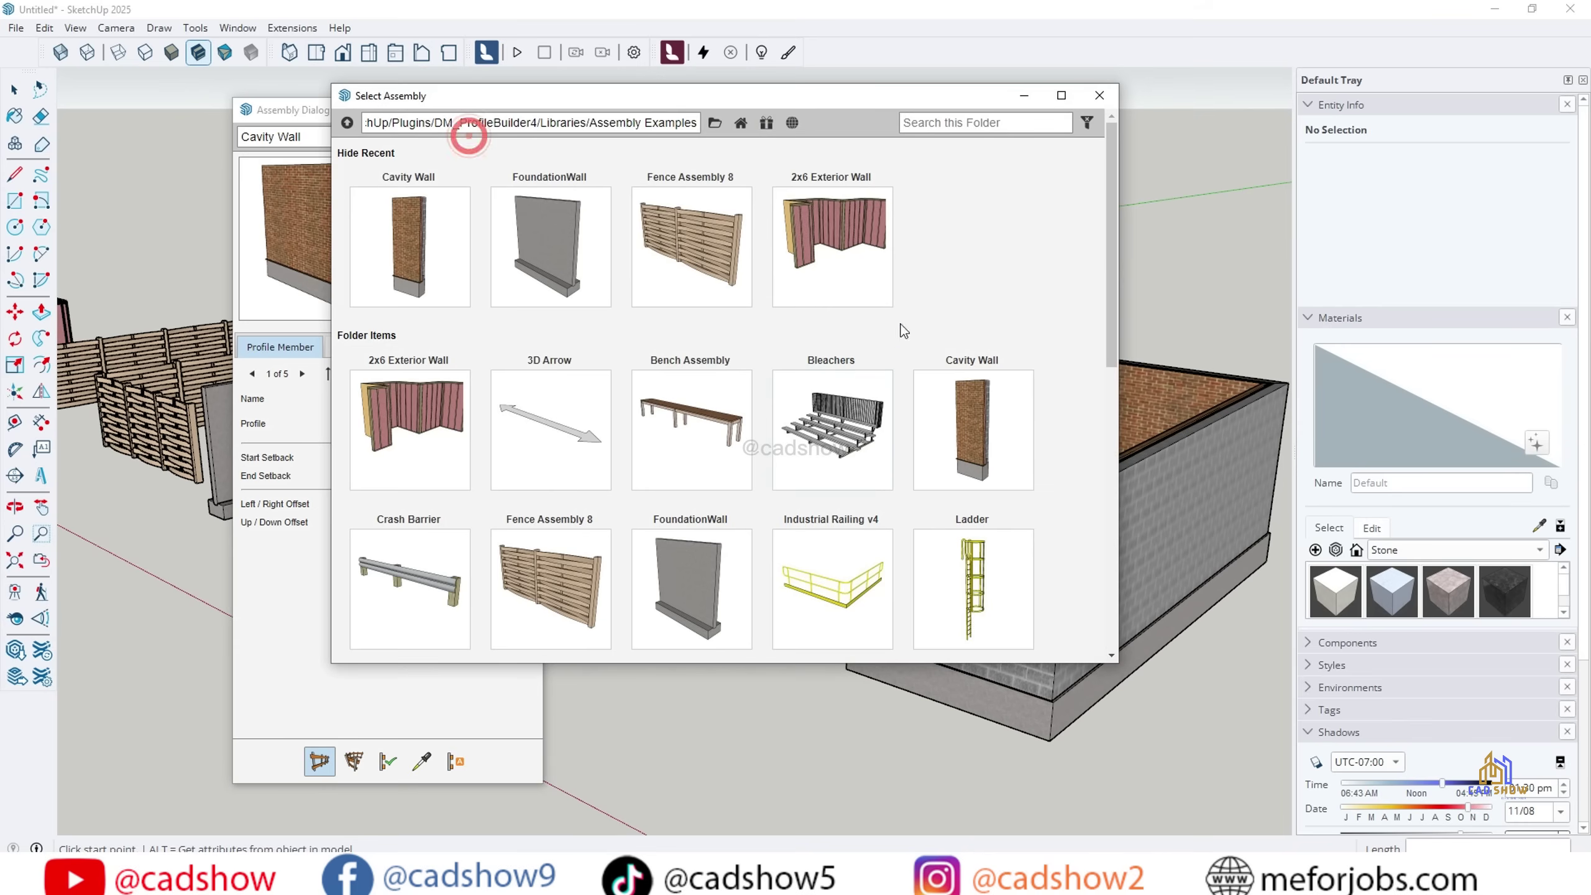
scroll(834, 499, down, 5)
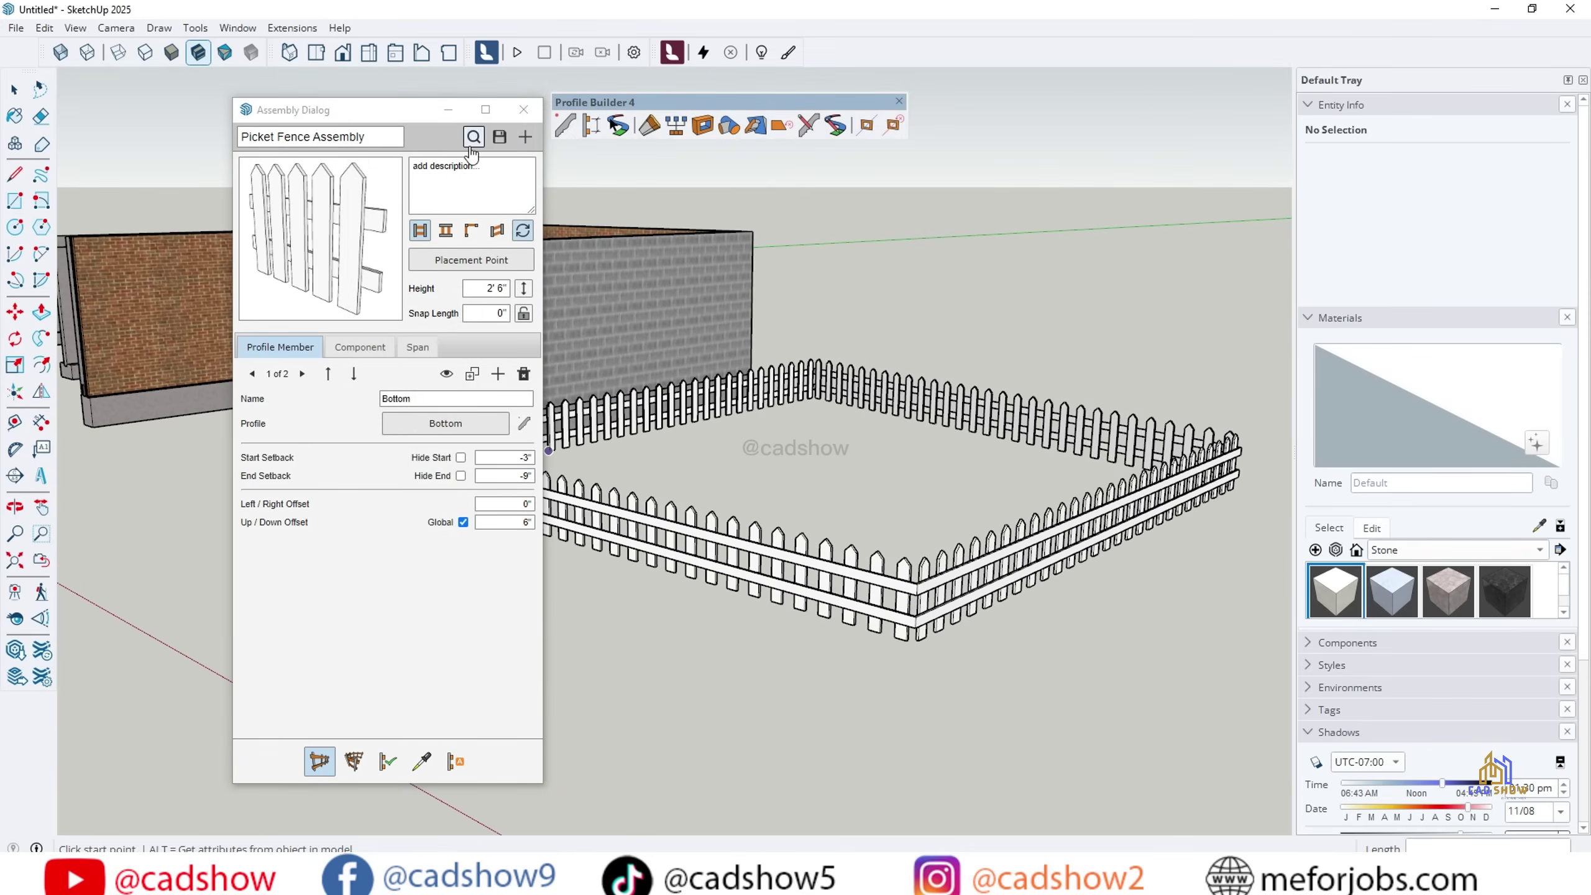
Step: Load the metal railing, then lay out the stone-brick wall enclosure on the ground
click(474, 136)
scroll(401, 435, down, 5)
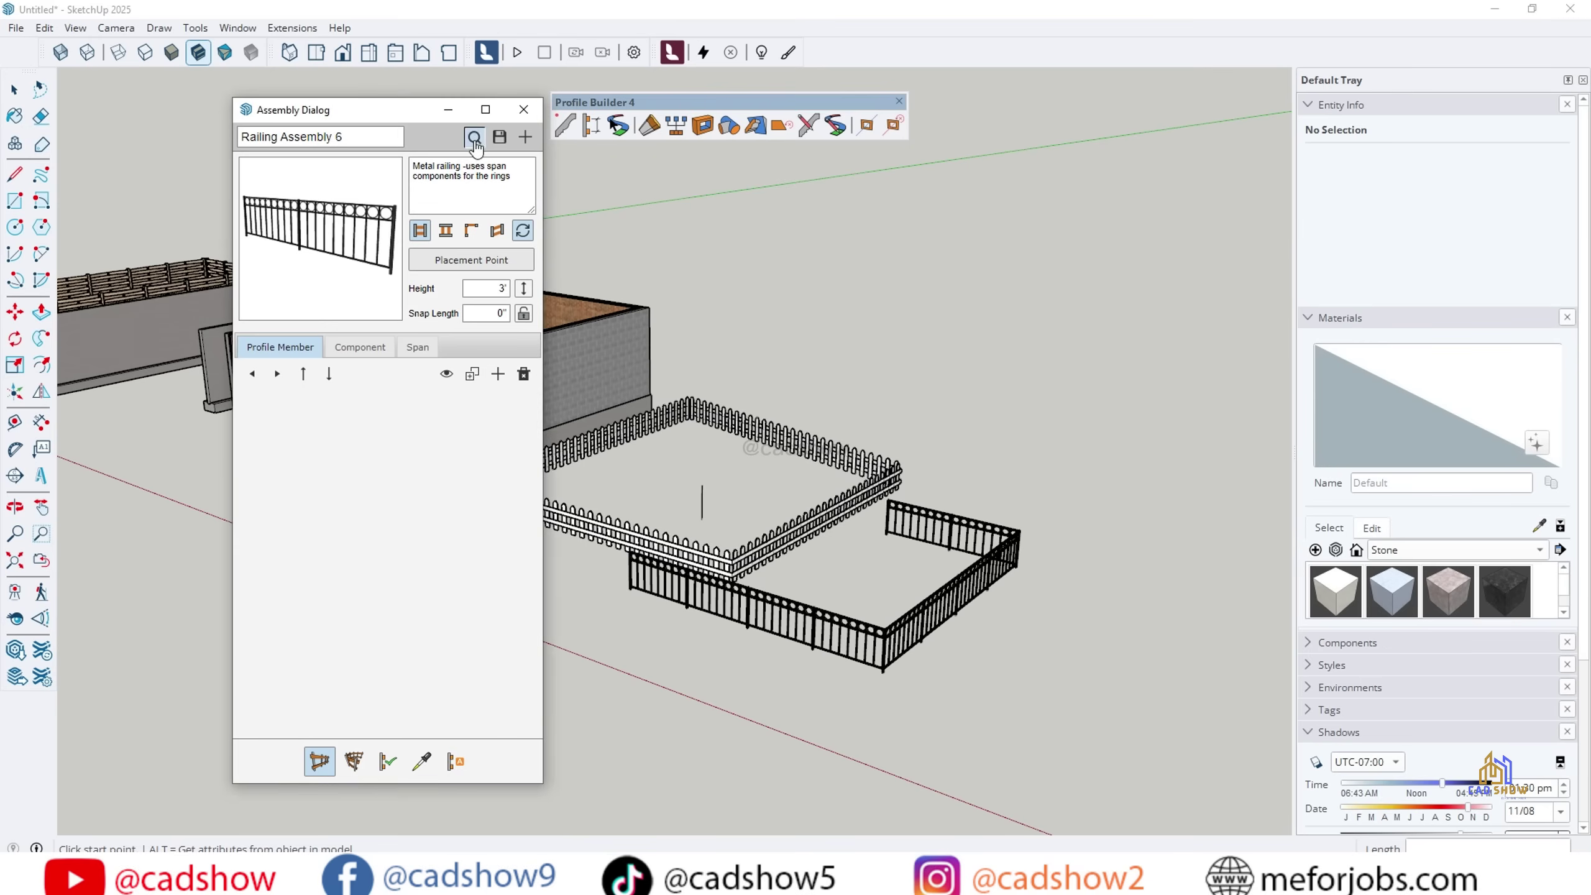
click(474, 136)
scroll(439, 438, down, 2)
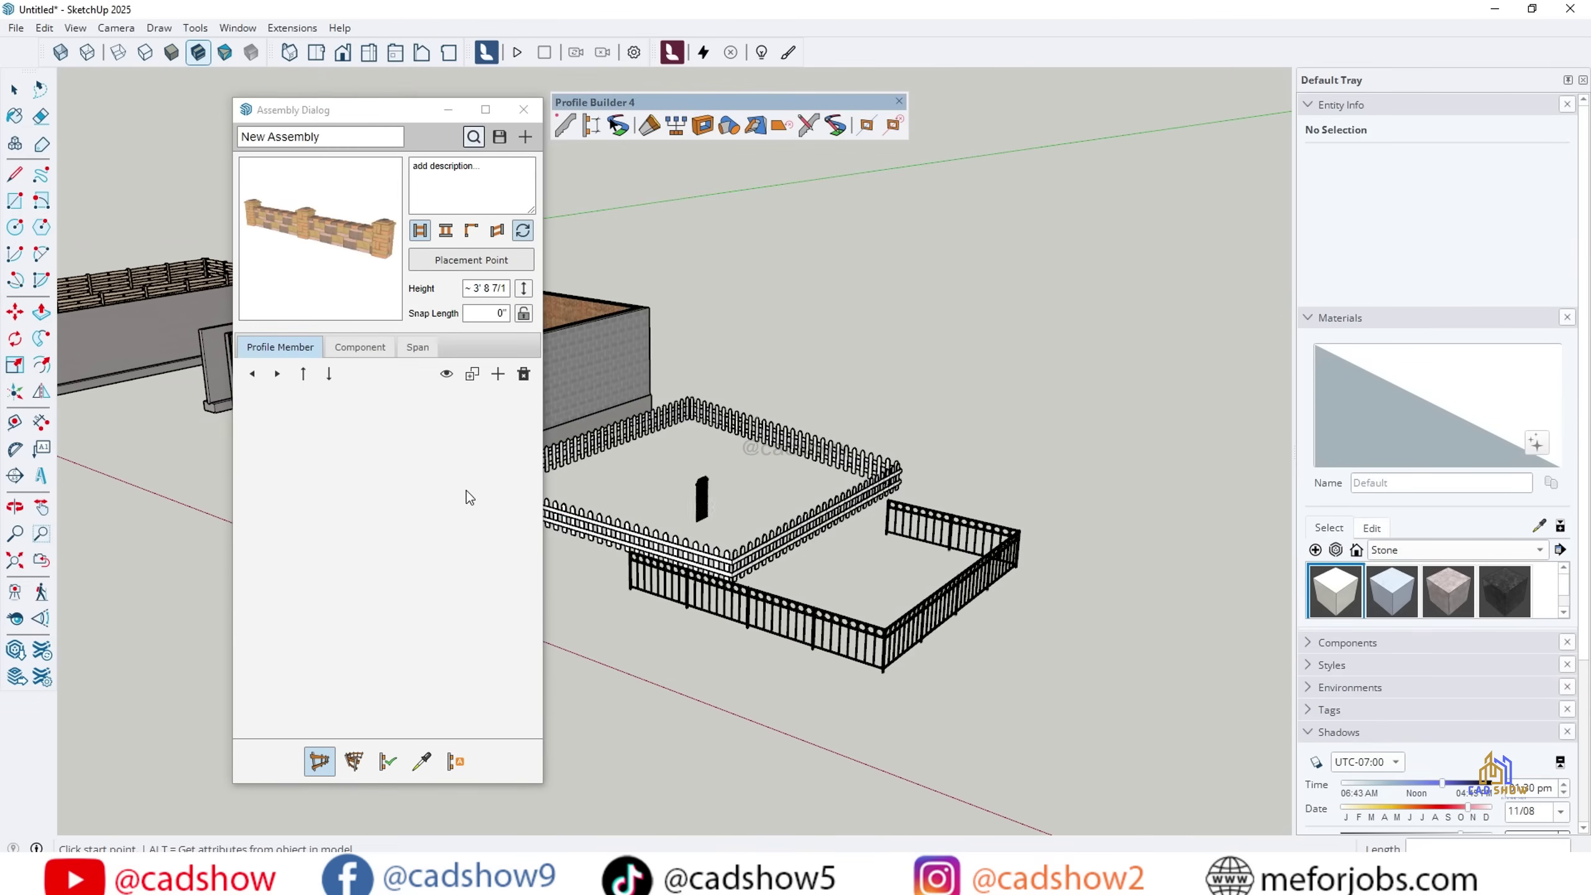
middle_drag(919, 551, 1156, 699)
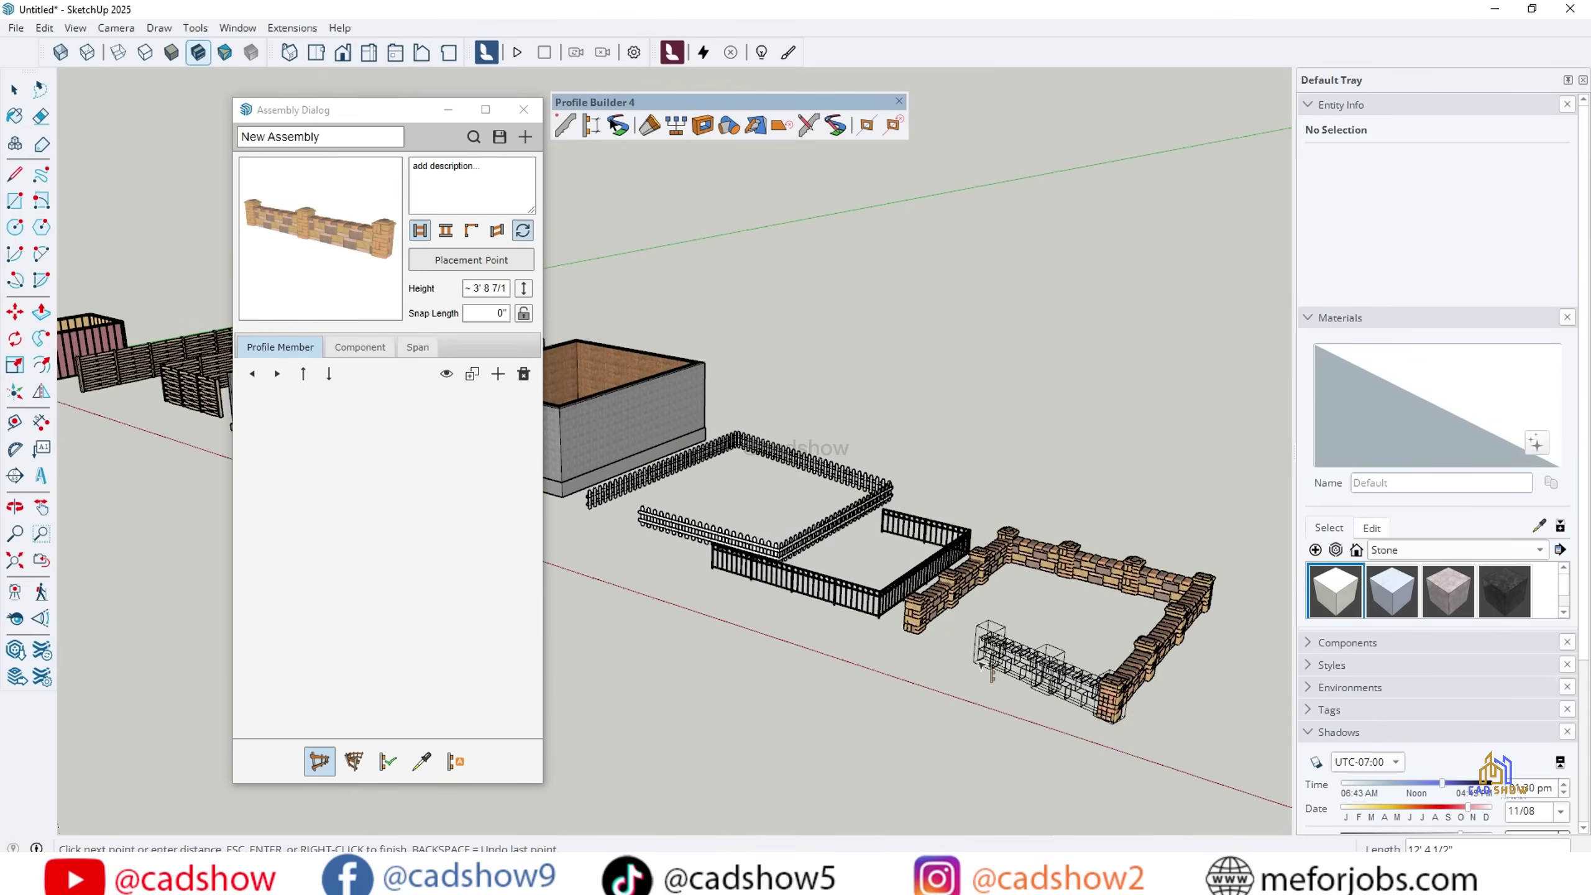
scroll(1086, 657, up, 3)
Step: Draw the red-posted Barbed Wire Fence along its path and inspect it up close
click(474, 136)
scroll(690, 407, down, 3)
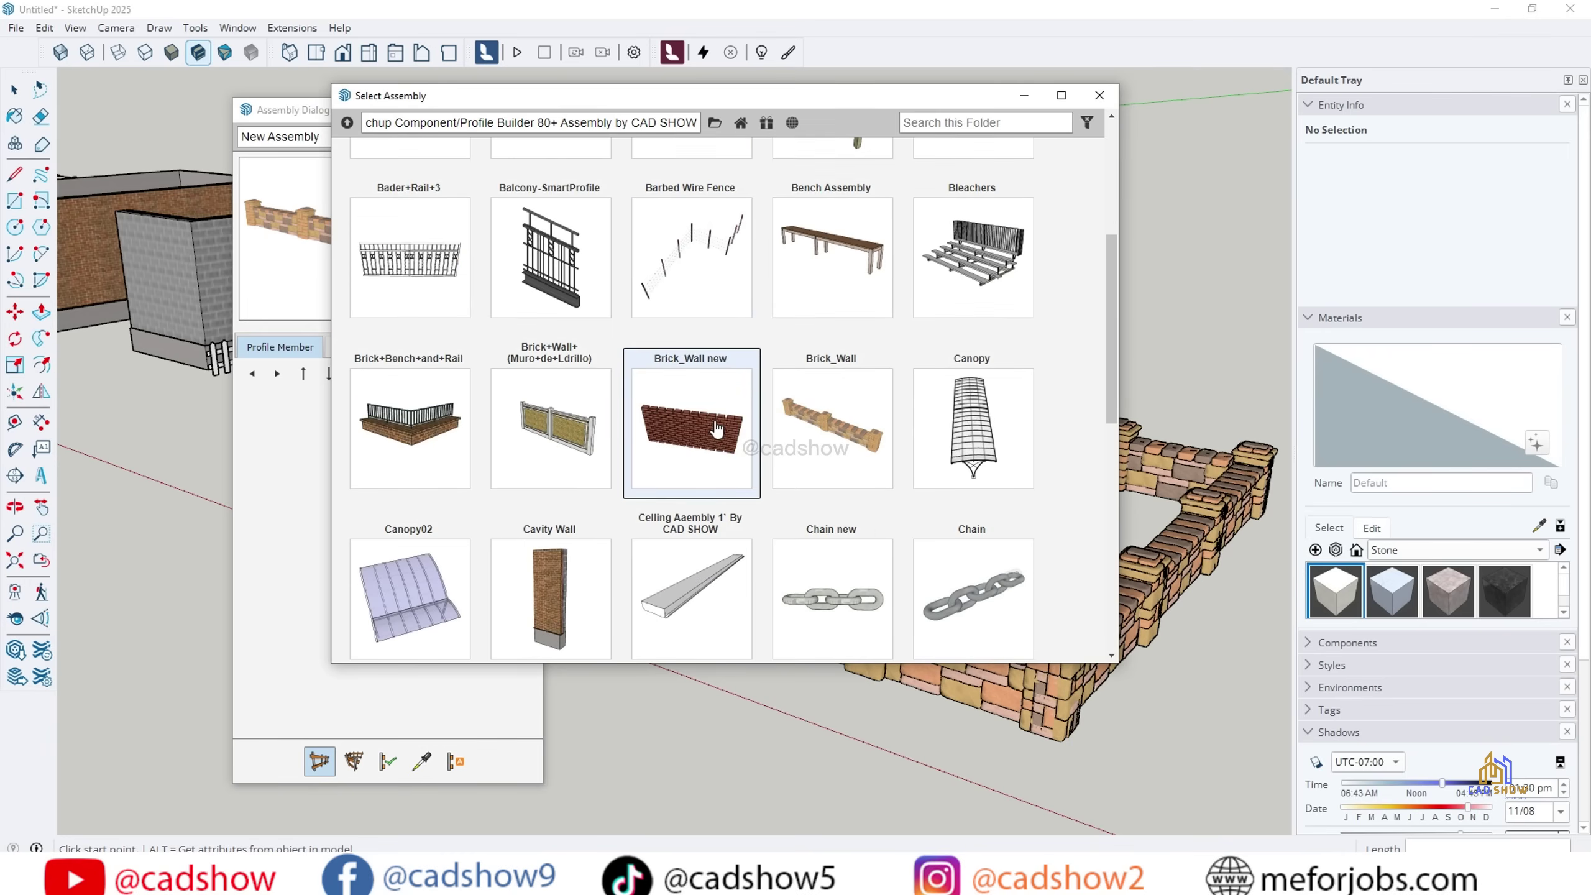
double_click(654, 419)
scroll(1034, 662, down, 3)
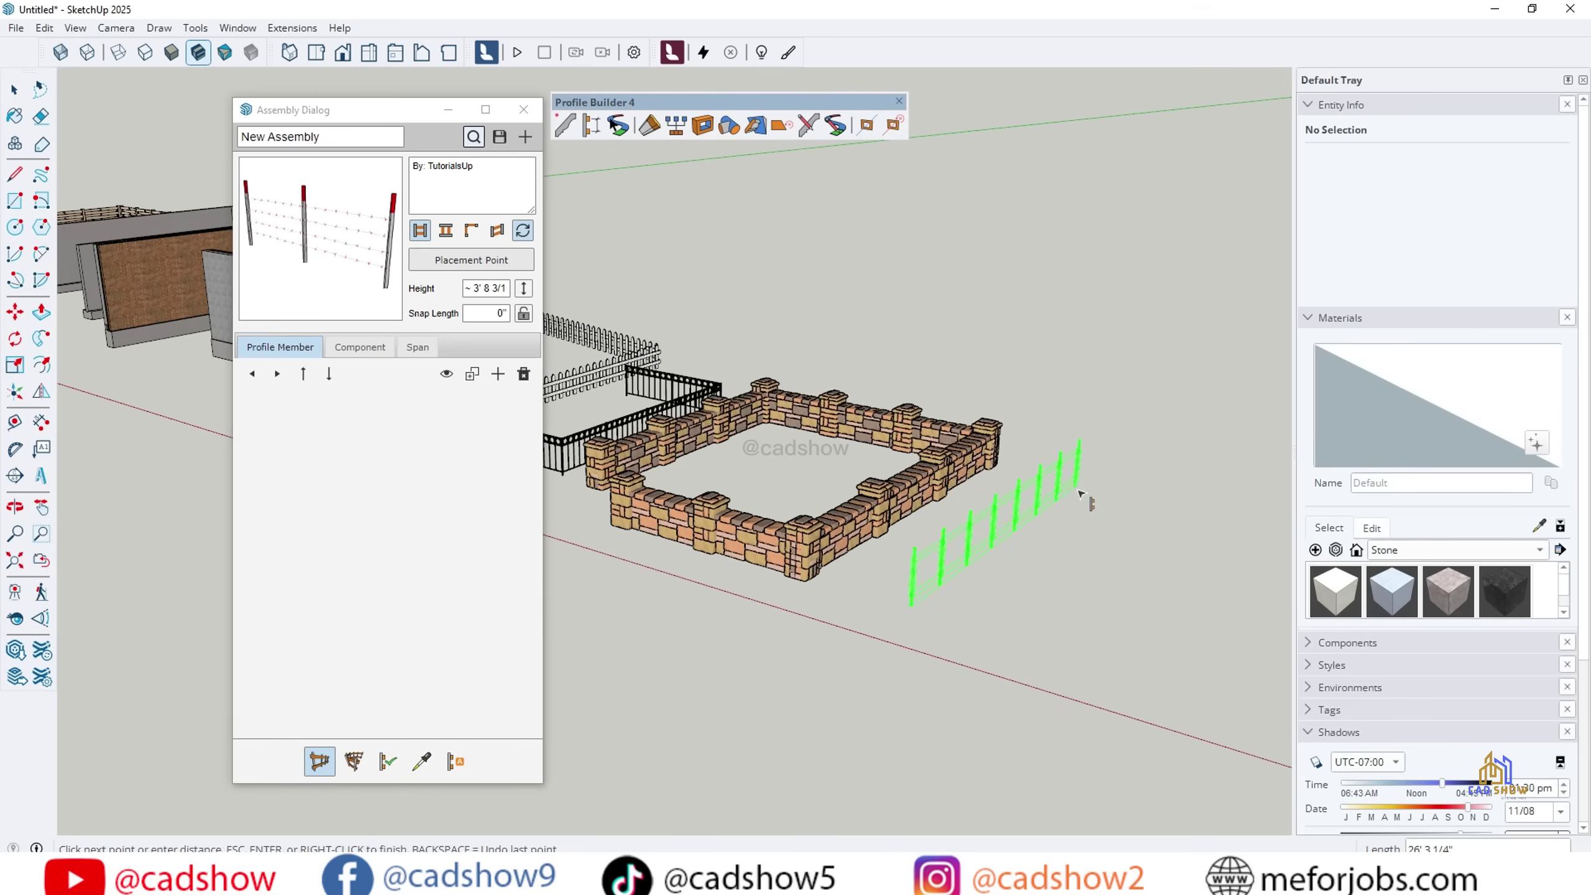
click(1081, 495)
key(Return)
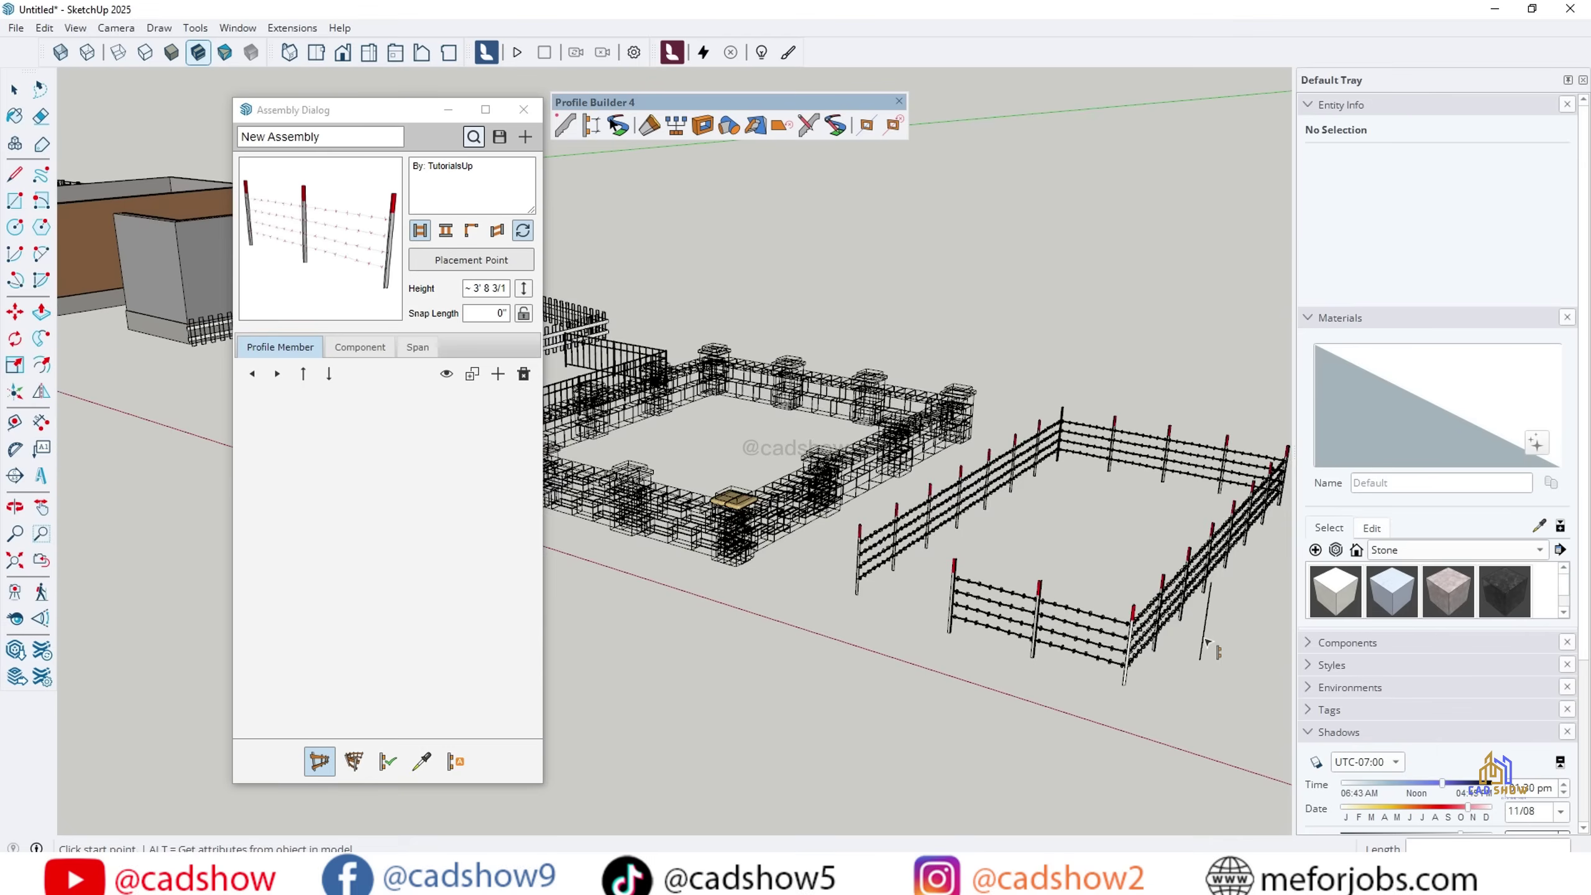
scroll(1064, 646, up, 3)
middle_drag(1065, 646, 842, 650)
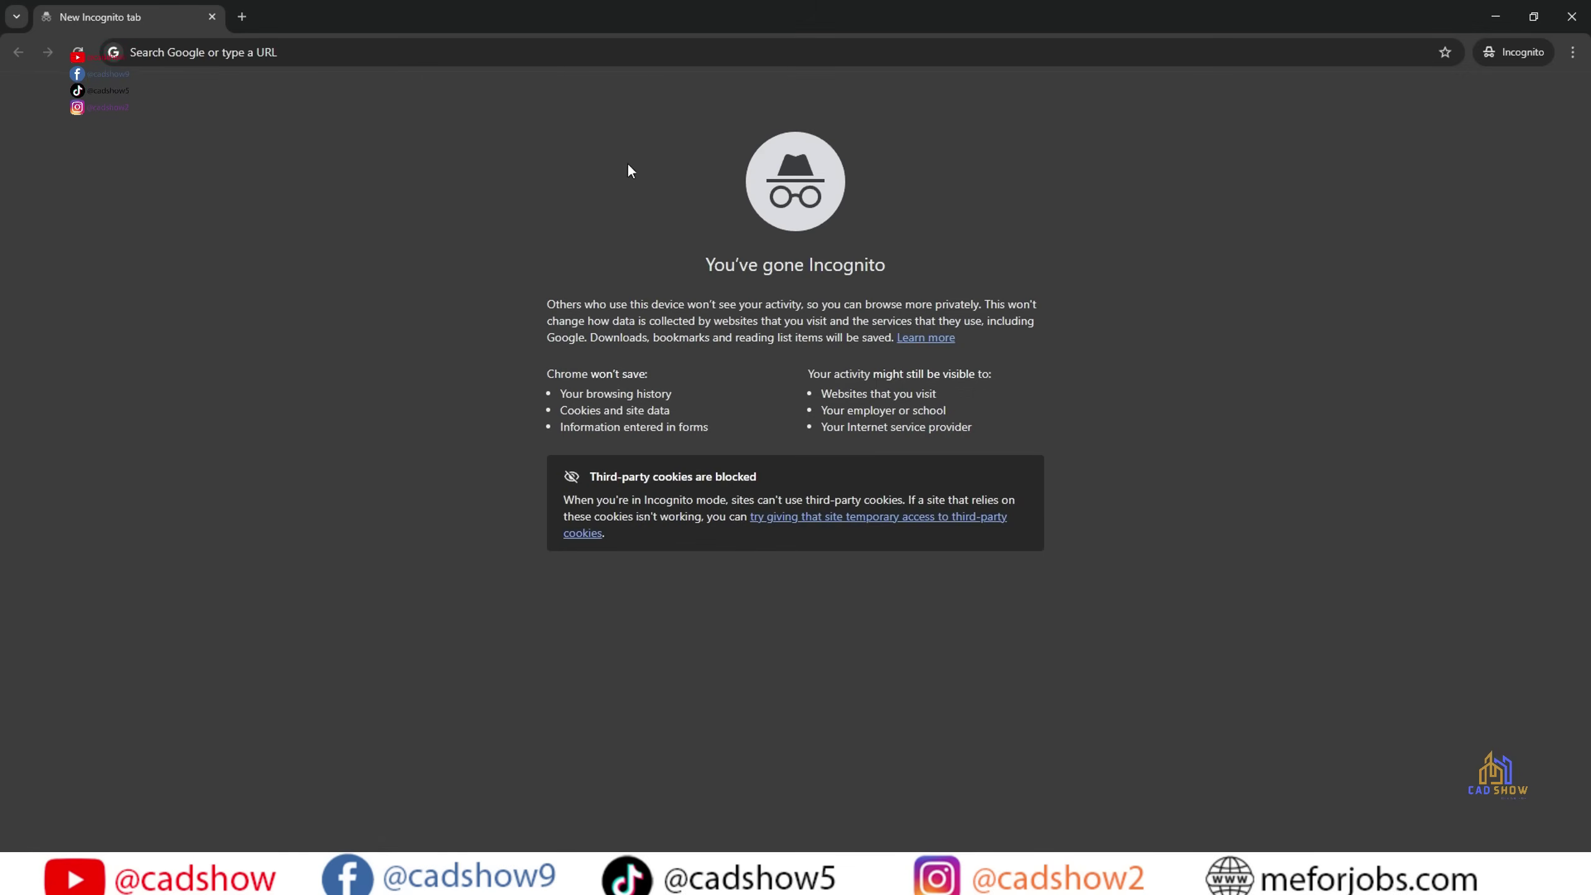
Step: Open Profile Builder's Select Assembly library listing fence, wall and bench assemblies
click(570, 49)
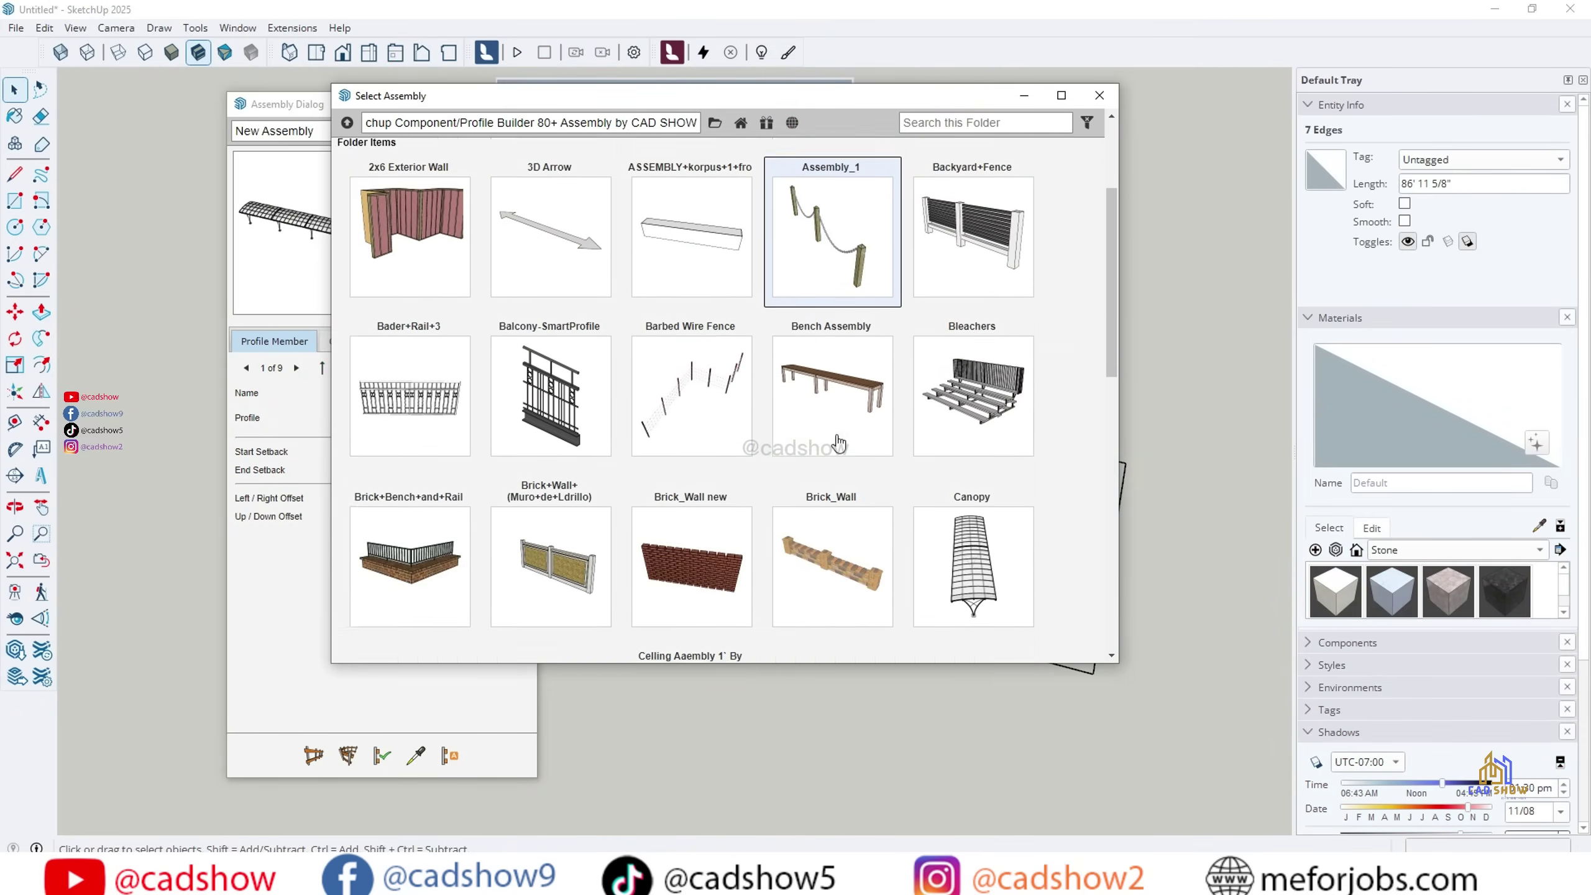
Step: Load the 12' Cavity Wall assembly and build it along the blue L-shaped outline
scroll(840, 442, down, 3)
scroll(638, 419, down, 3)
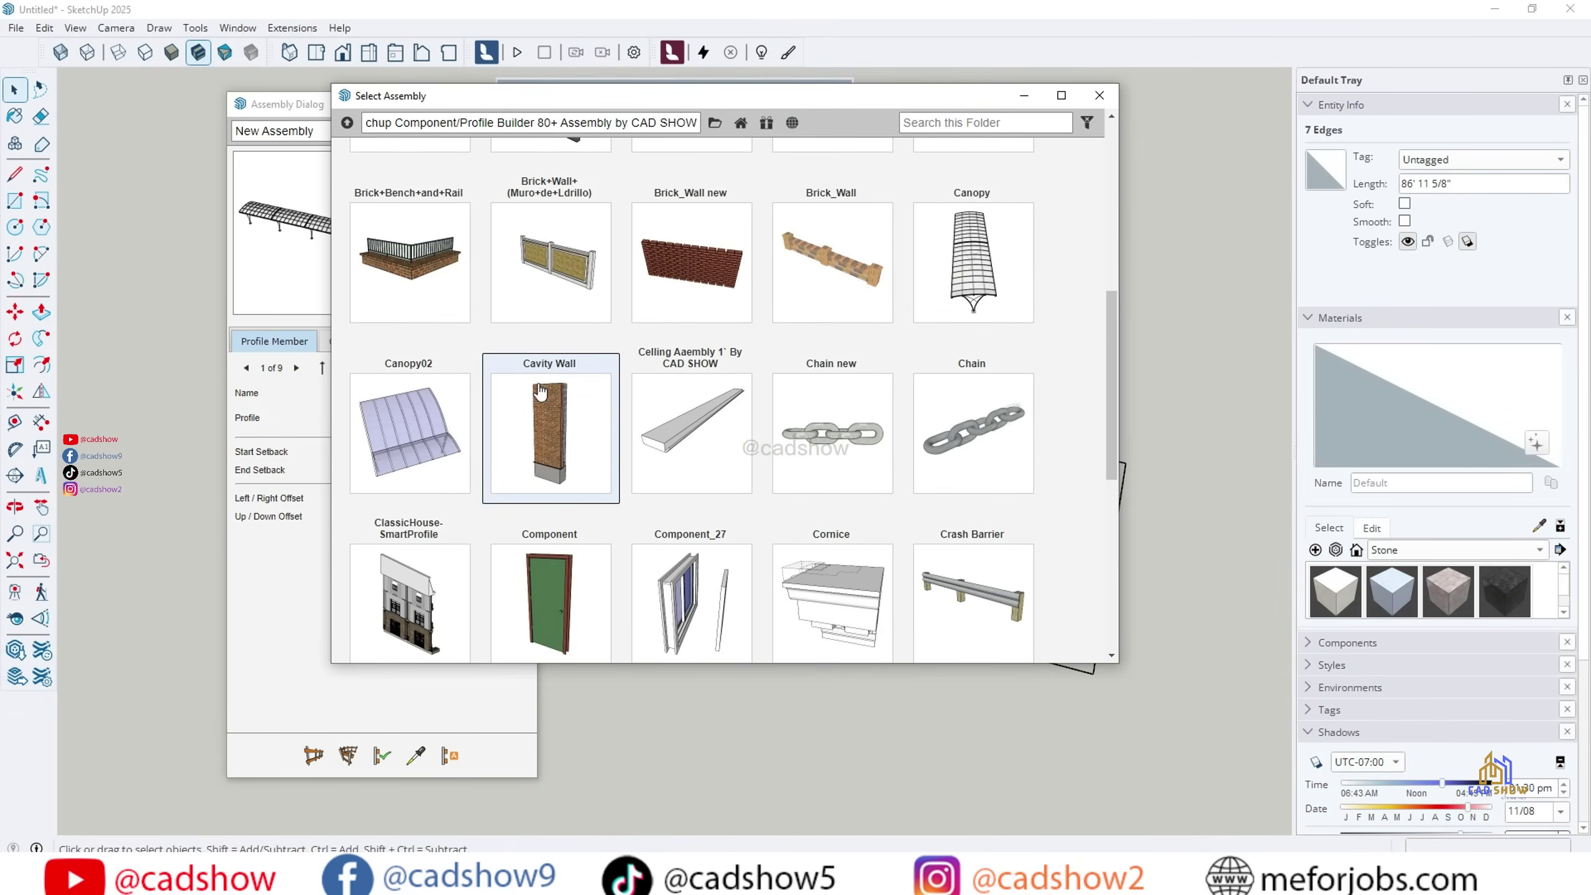
scroll(558, 431, down, 3)
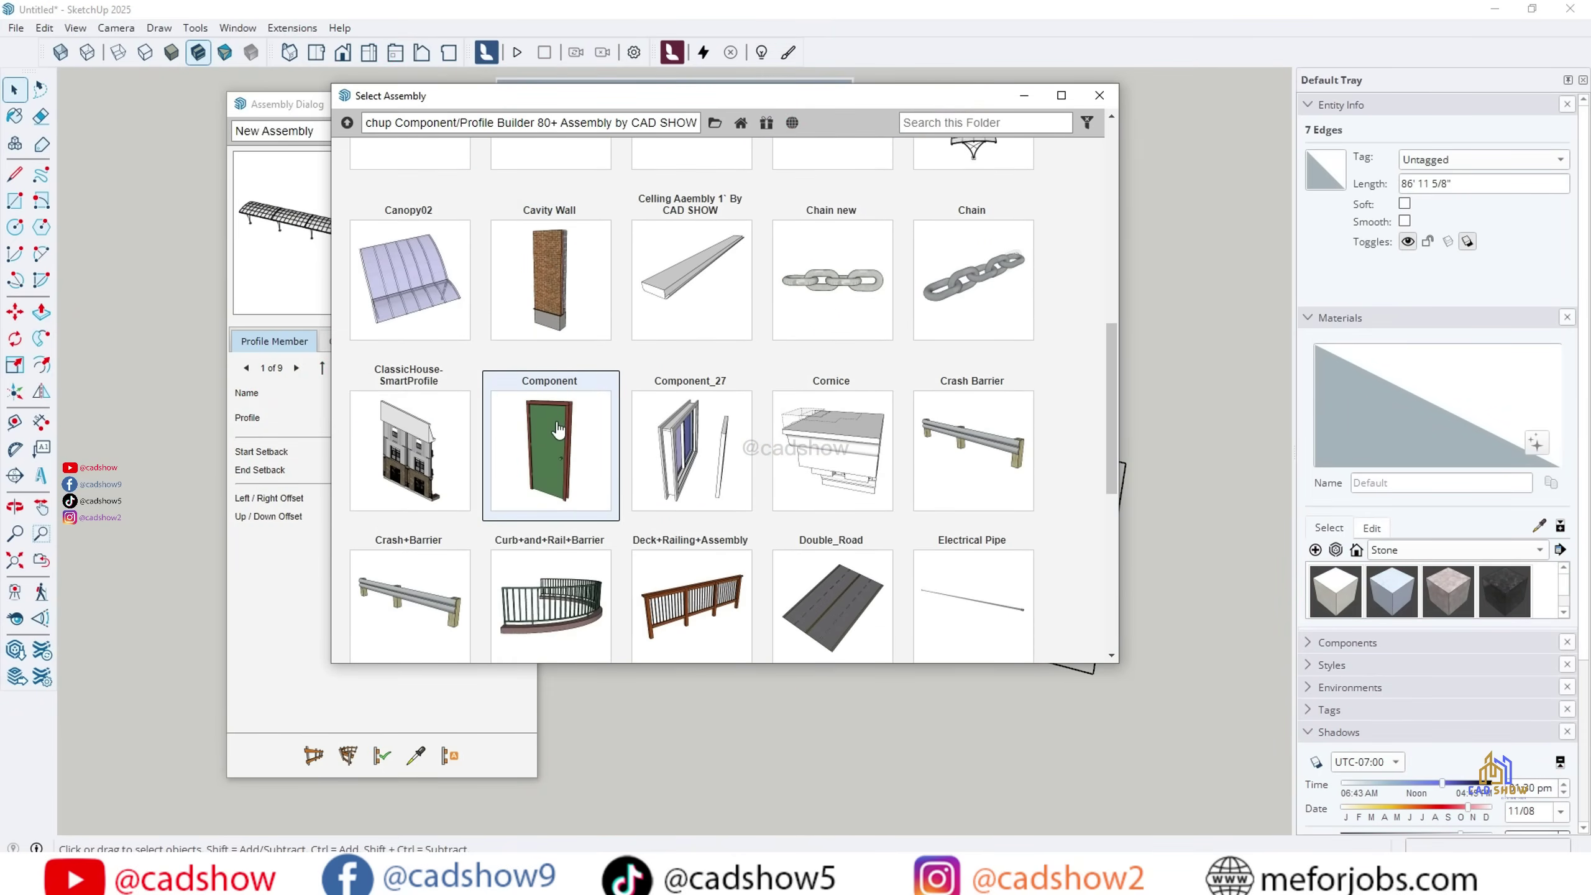
double_click(543, 298)
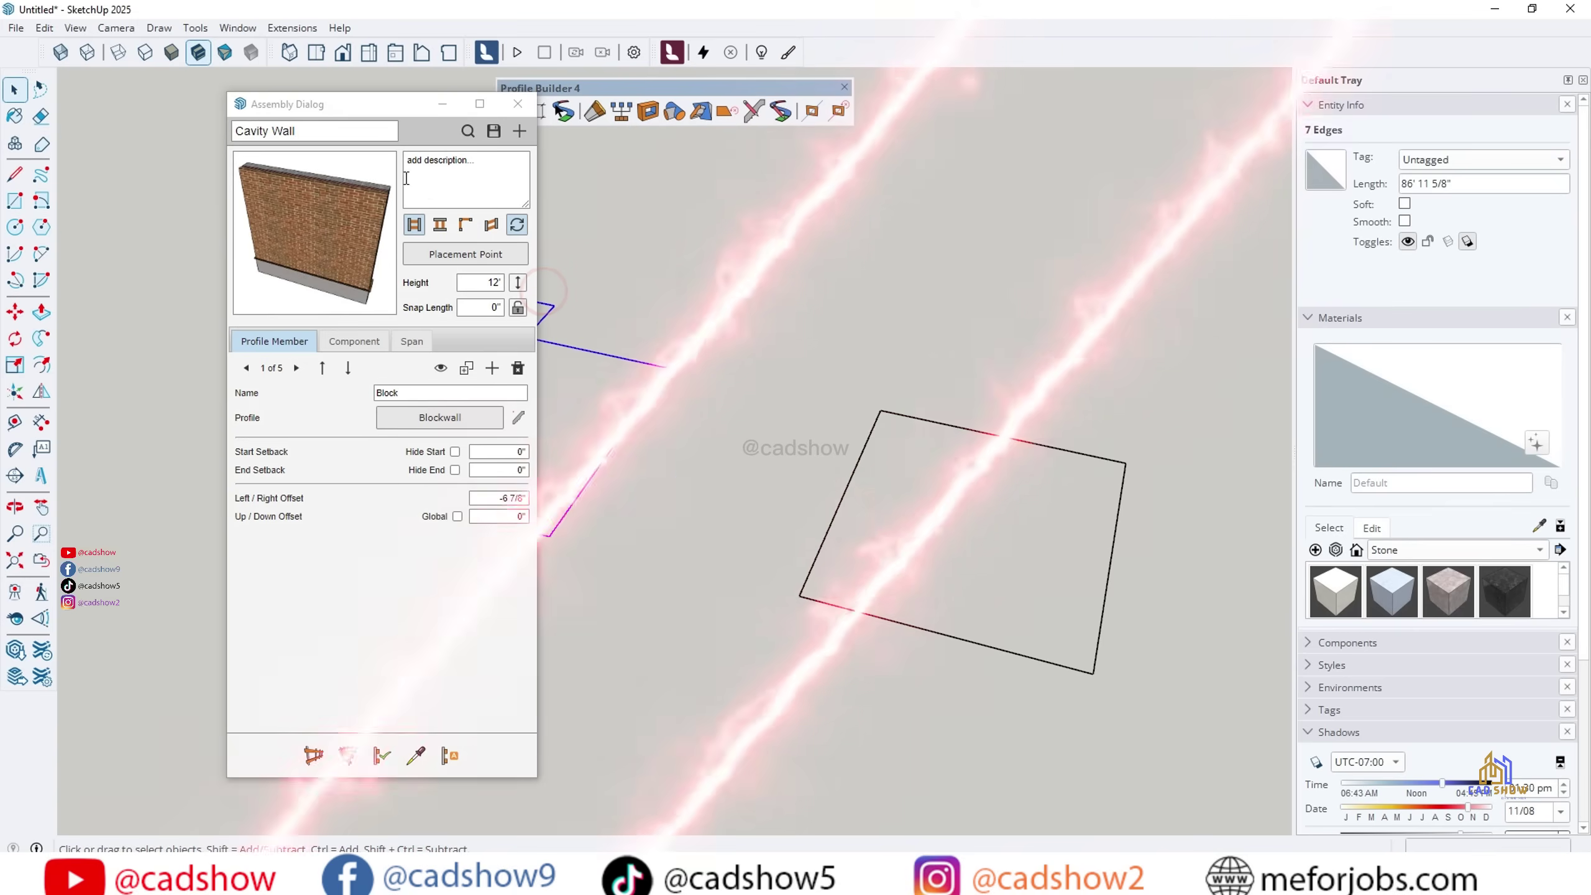
drag(411, 109, 202, 70)
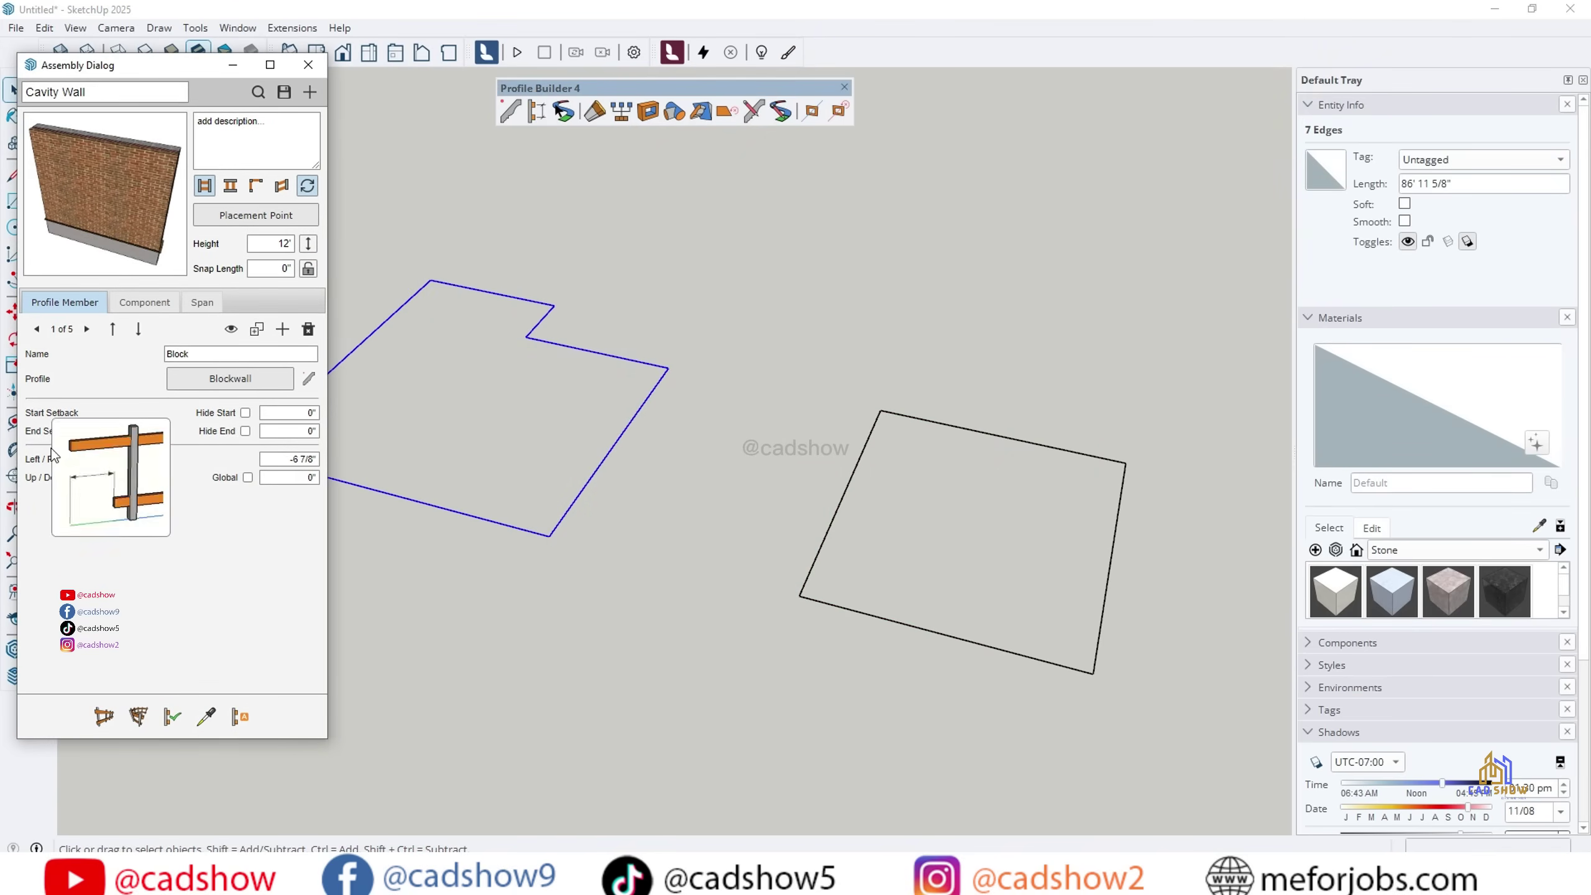
click(138, 722)
scroll(631, 500, up, 5)
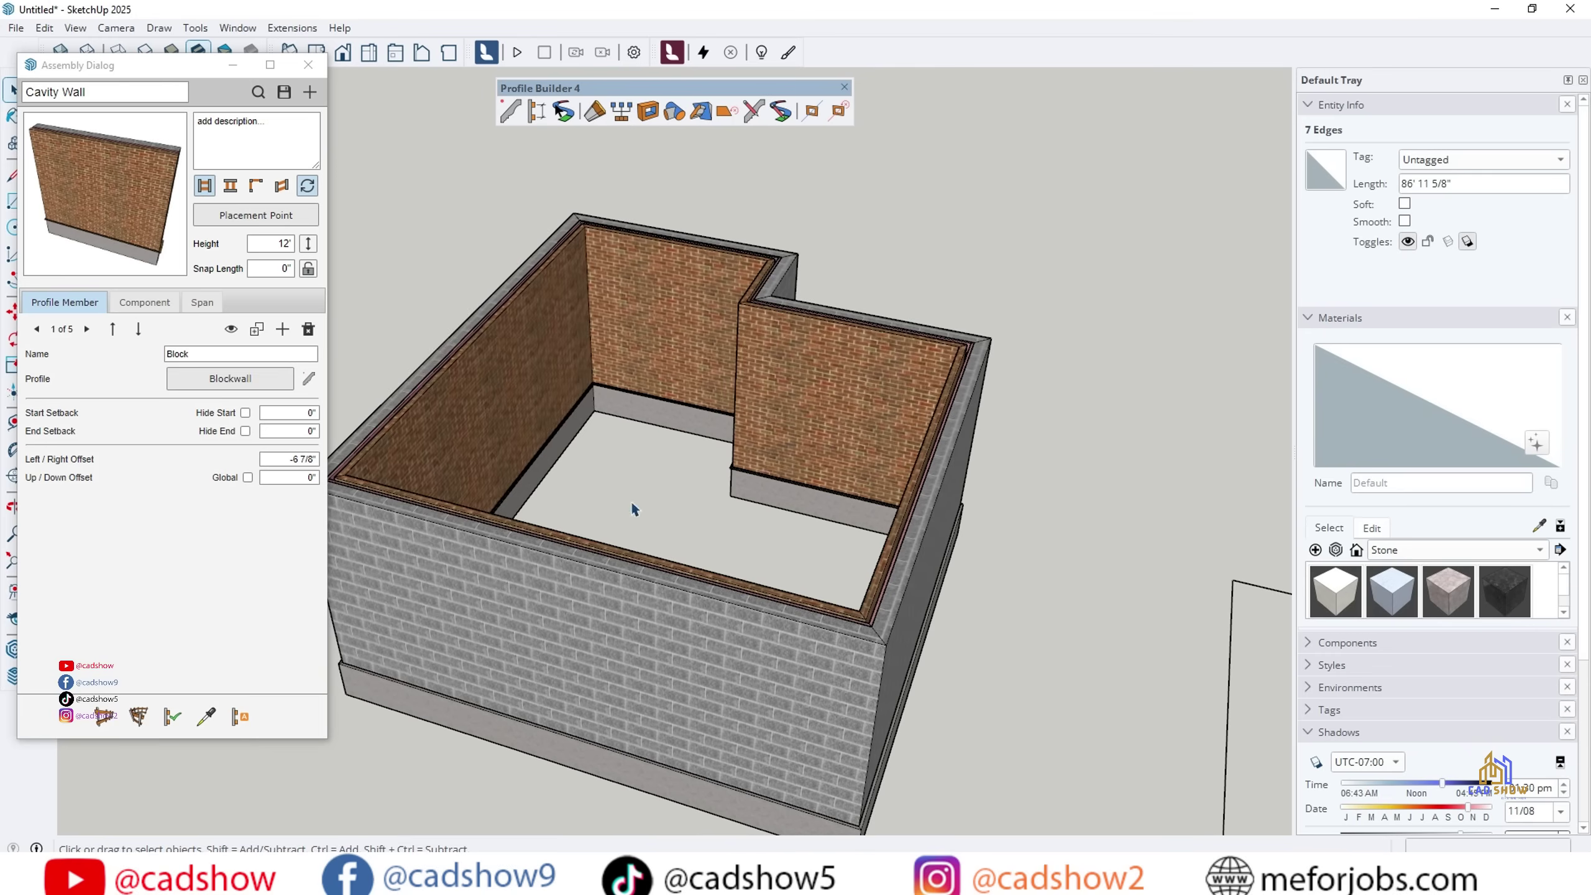
middle_drag(631, 500, 398, 551)
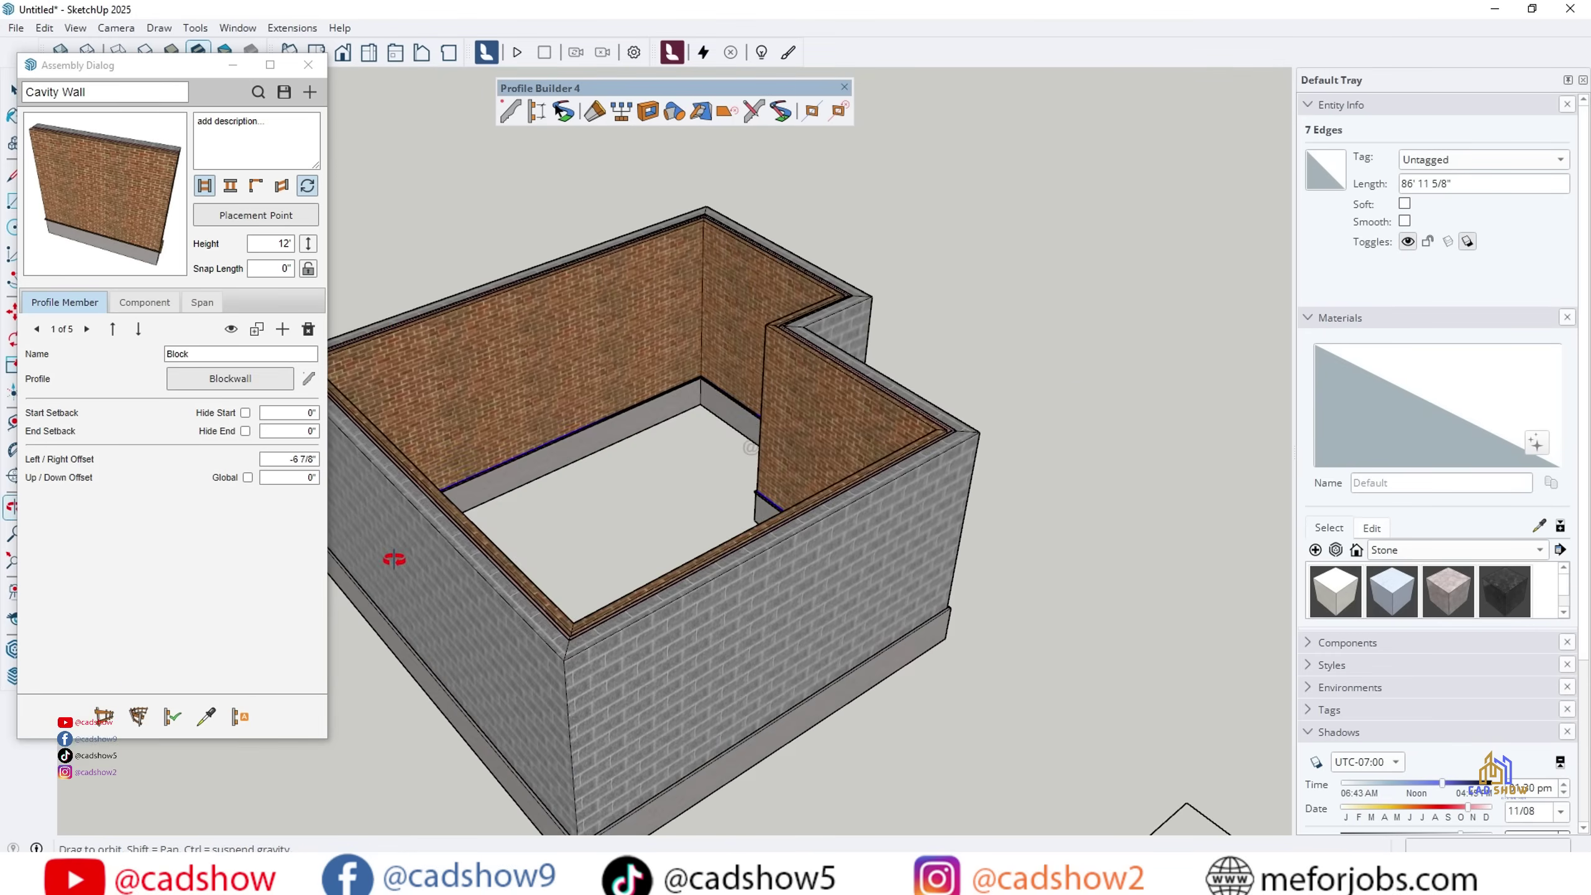
scroll(725, 509, up, 4)
scroll(725, 509, down, 5)
middle_drag(726, 509, 696, 394)
scroll(834, 604, down, 3)
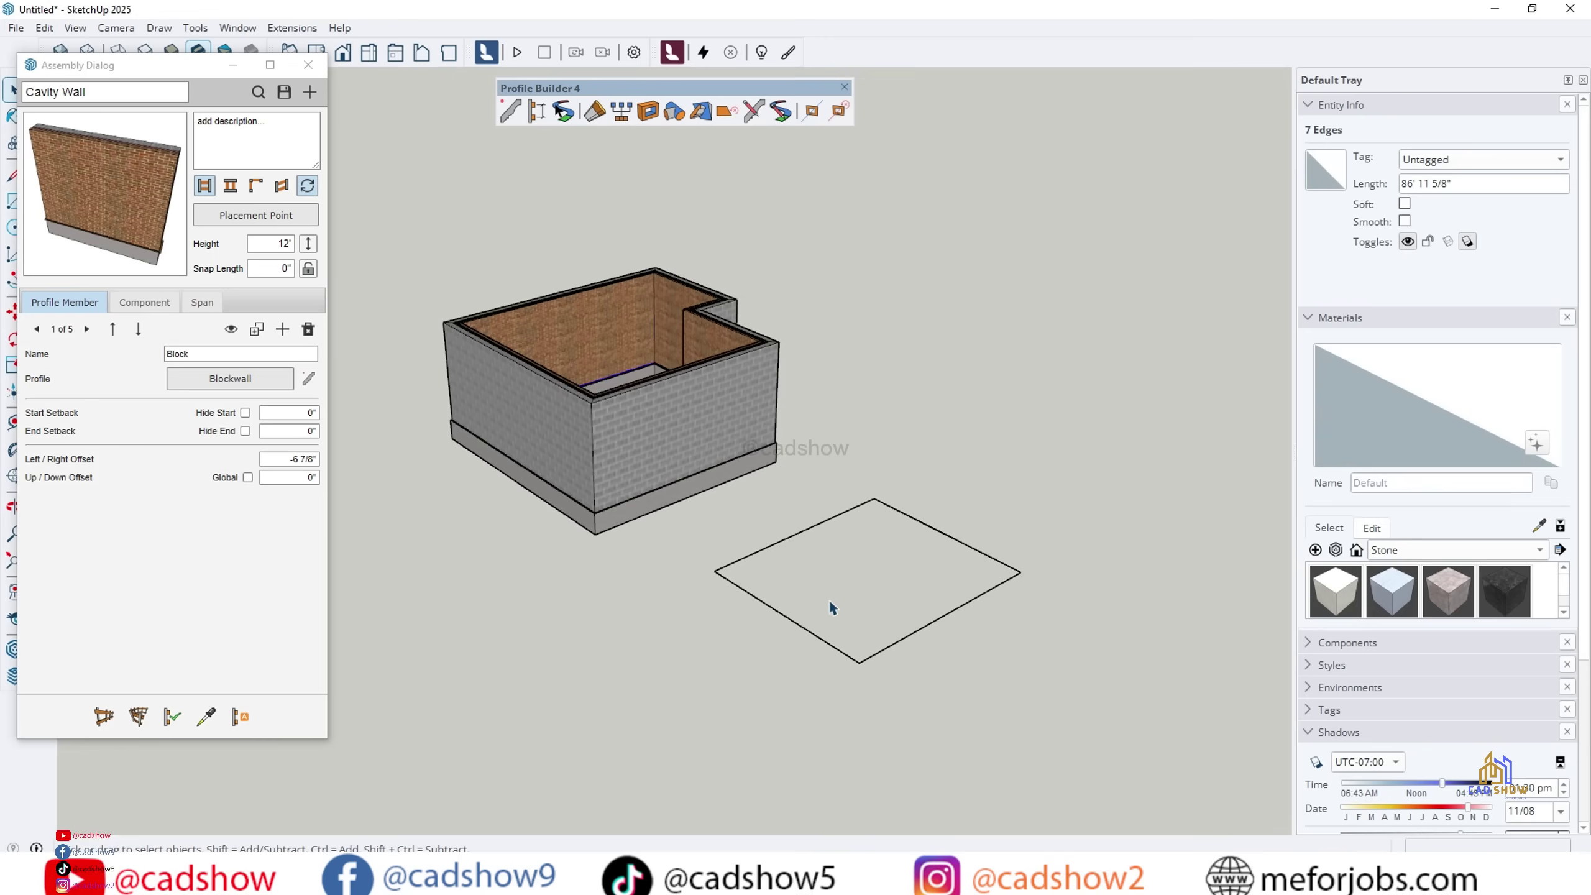
scroll(795, 493, up, 4)
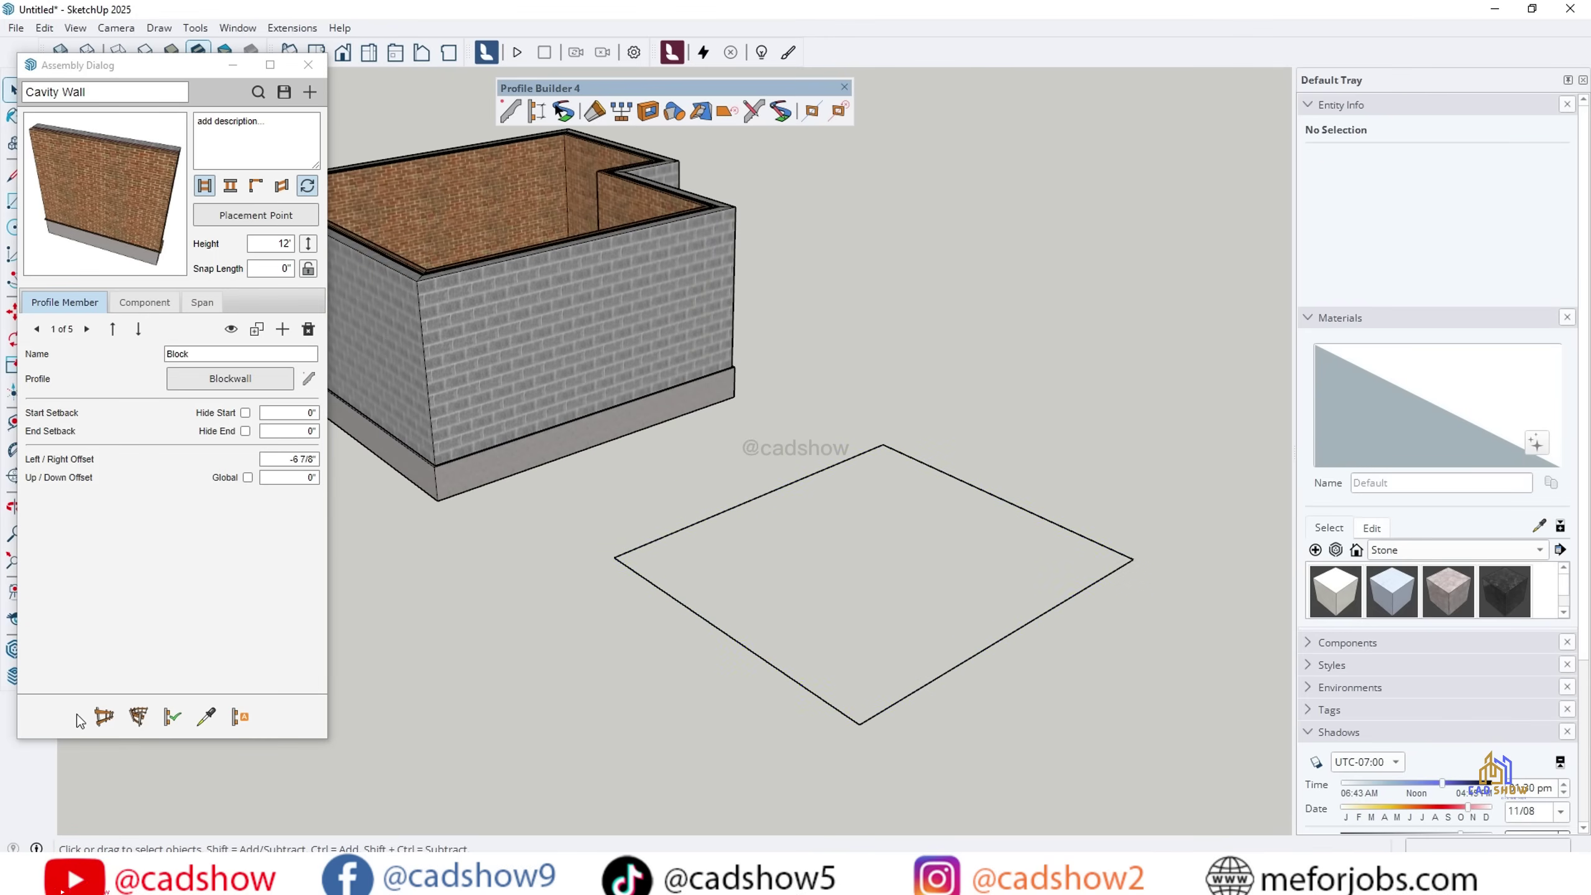
Step: Build Cavity Wall around the rectangle's four corners to form the square building
click(883, 445)
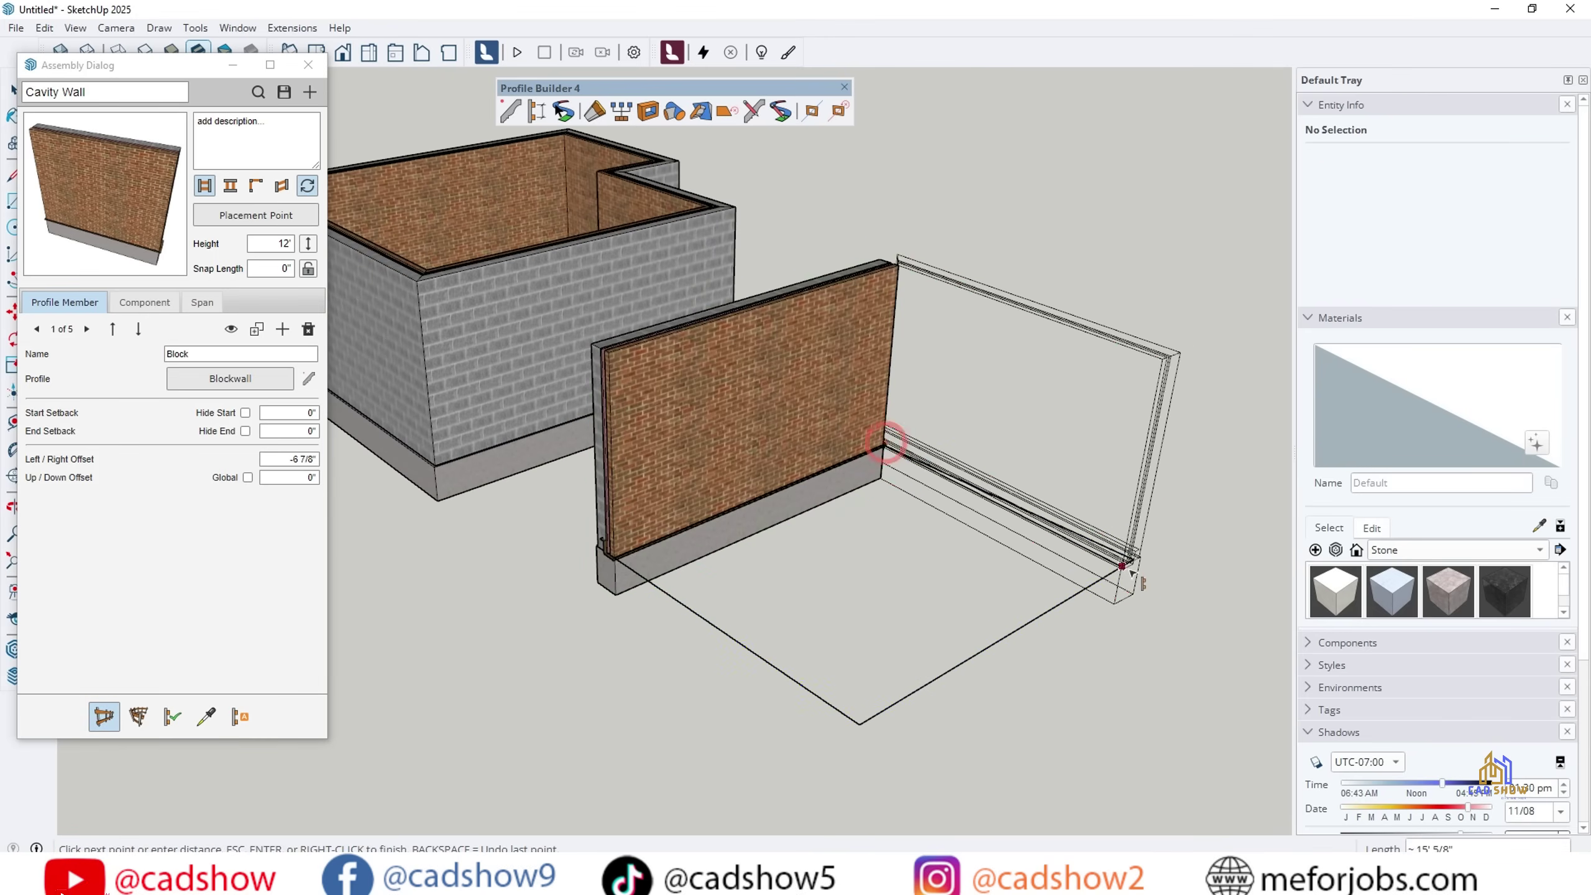
click(1133, 559)
click(860, 724)
click(608, 555)
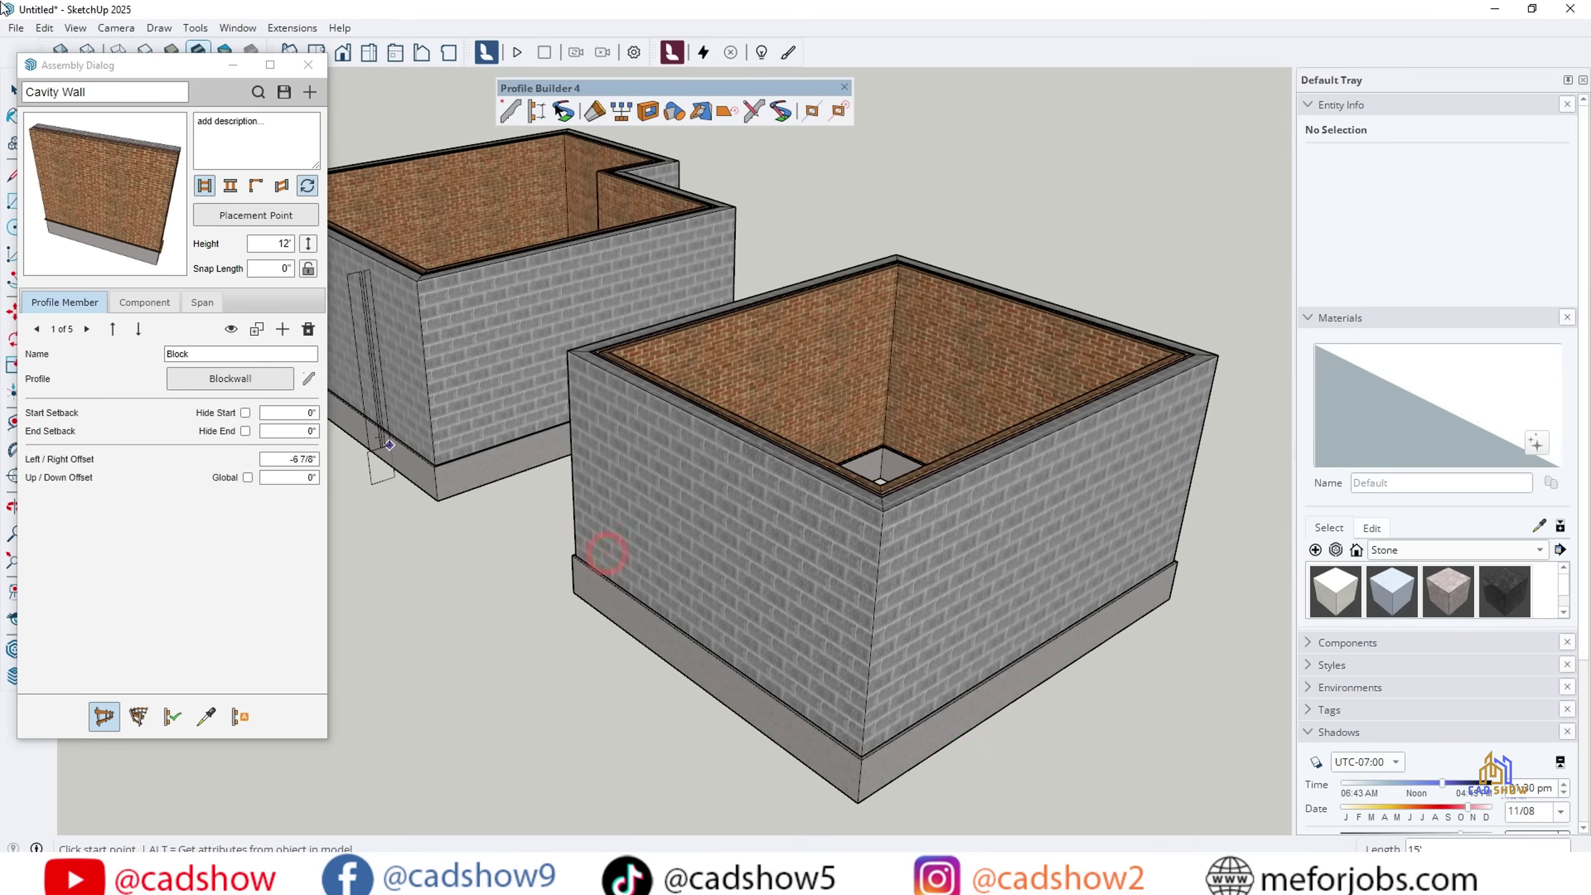
click(10, 92)
scroll(455, 632, down, 3)
middle_drag(455, 632, 853, 618)
scroll(582, 572, up, 2)
scroll(501, 439, up, 3)
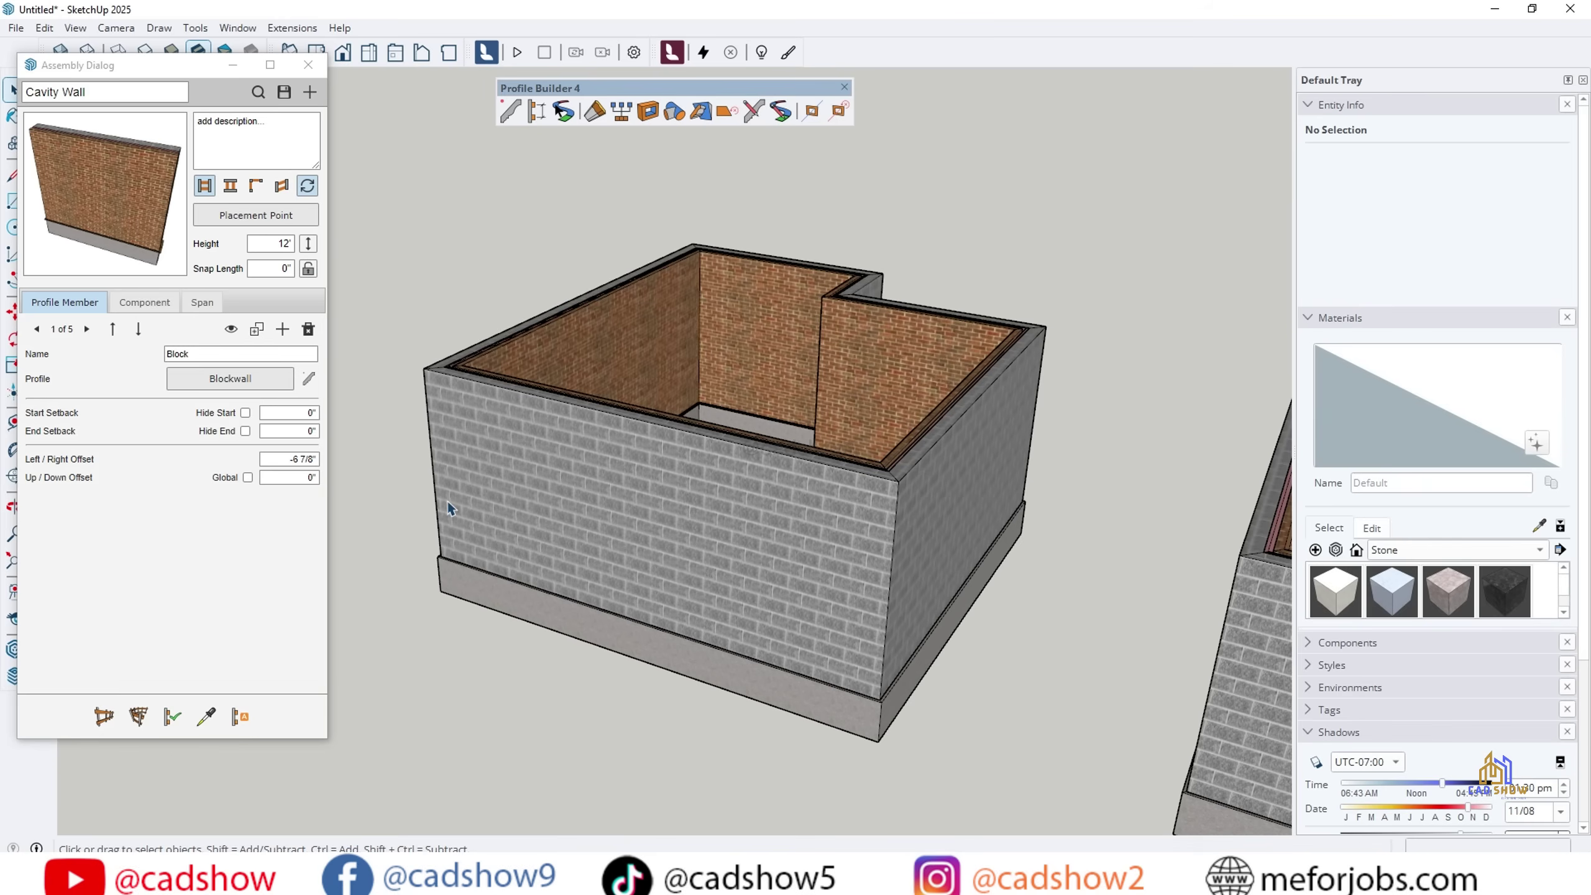
click(369, 526)
Step: Stretch the L-shaped building's cavity walls to a 14' height
click(442, 433)
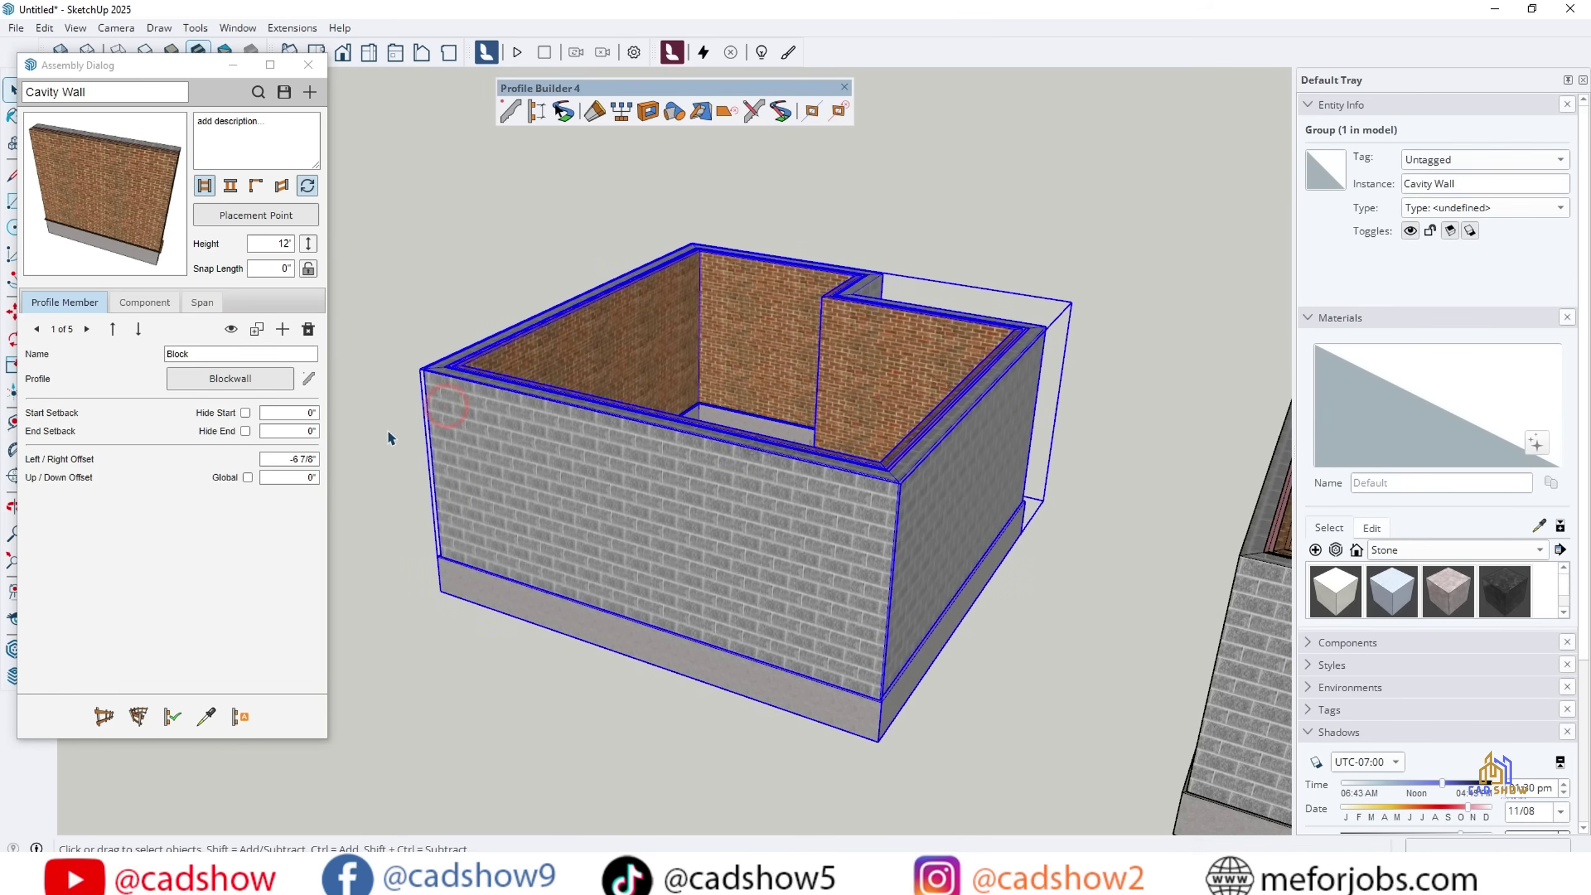
click(269, 242)
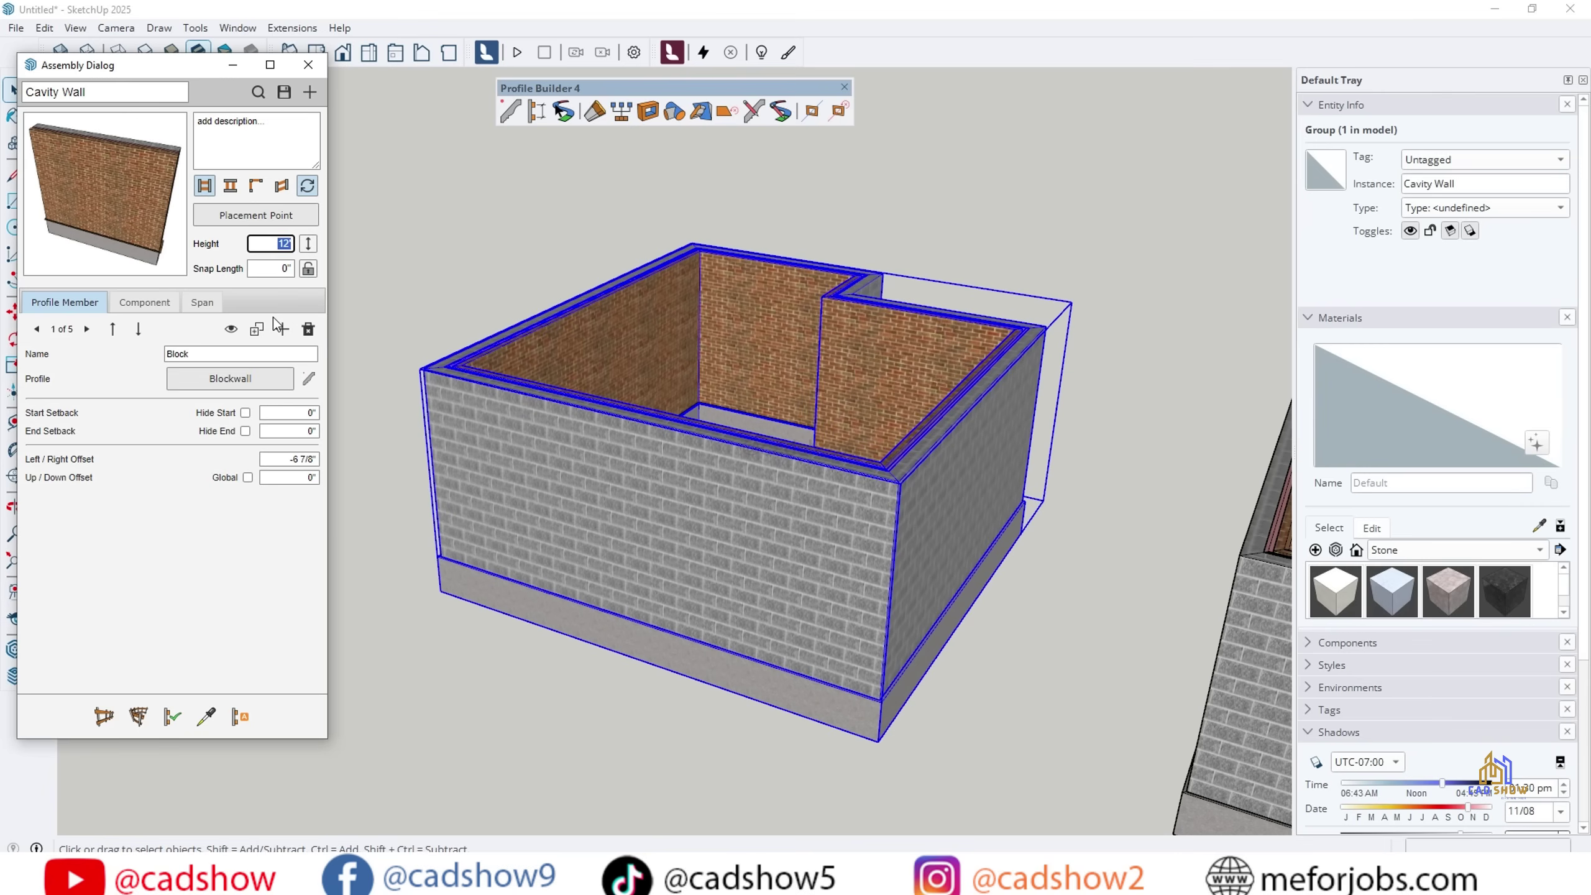
text(14)
key(Return)
click(881, 455)
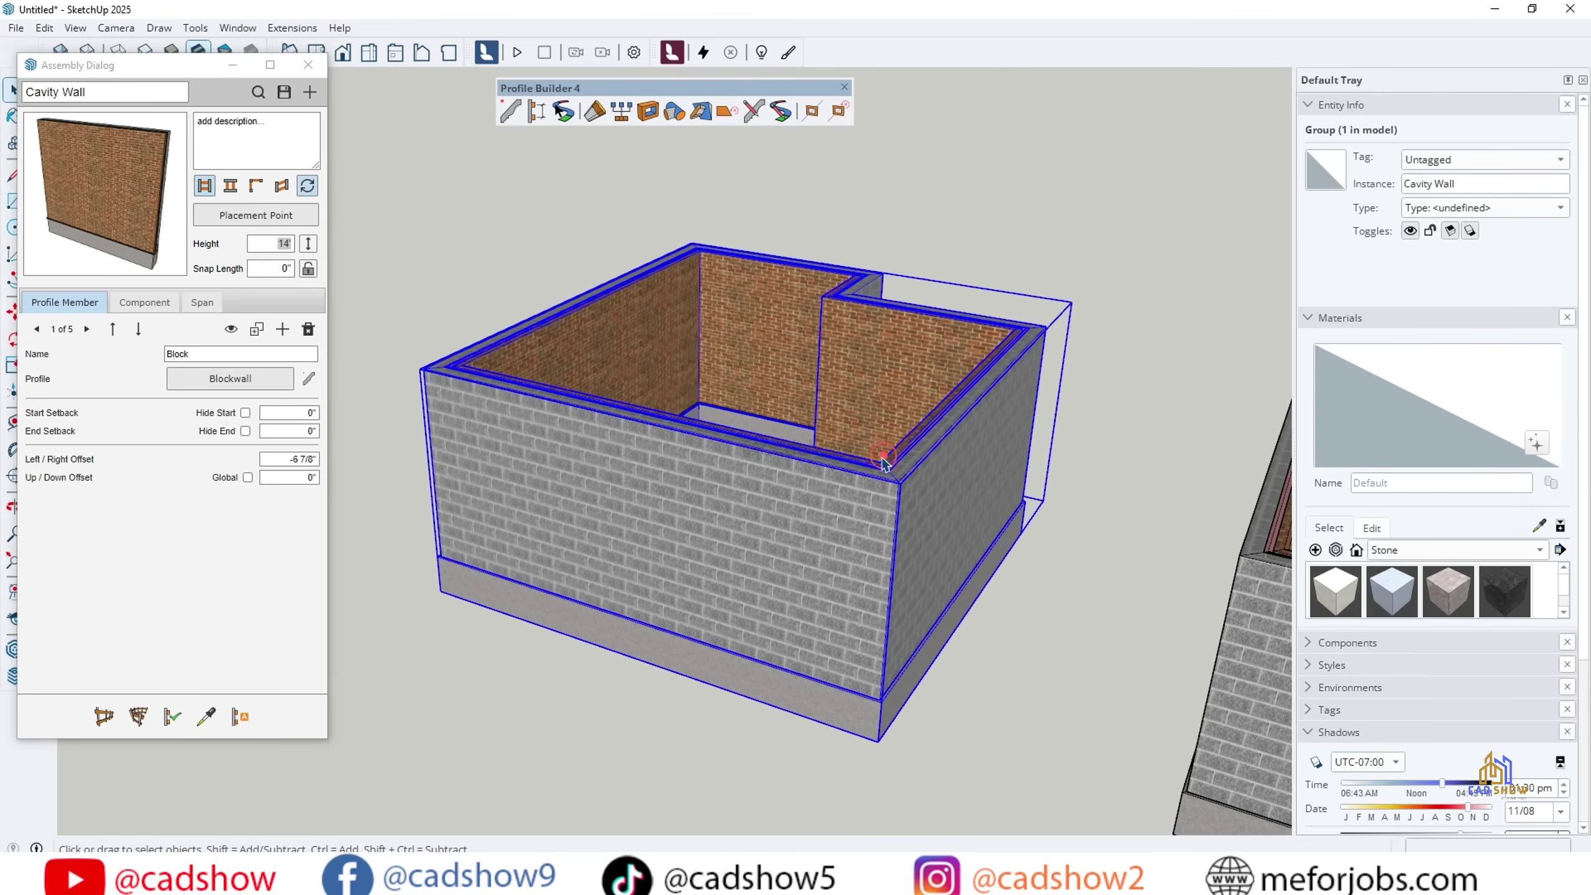
click(173, 717)
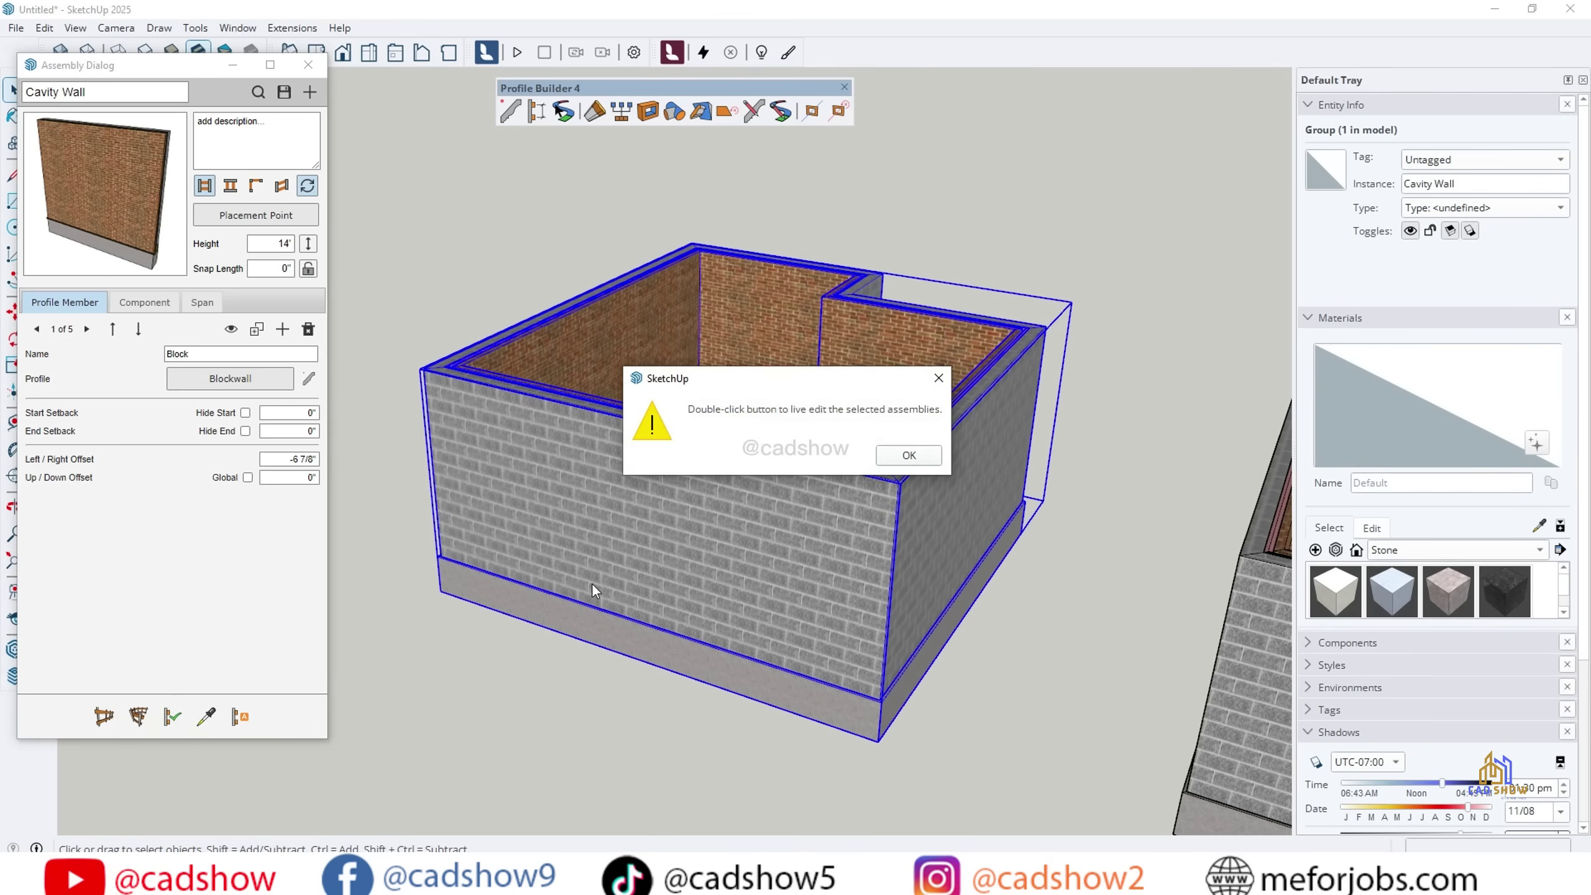
click(907, 456)
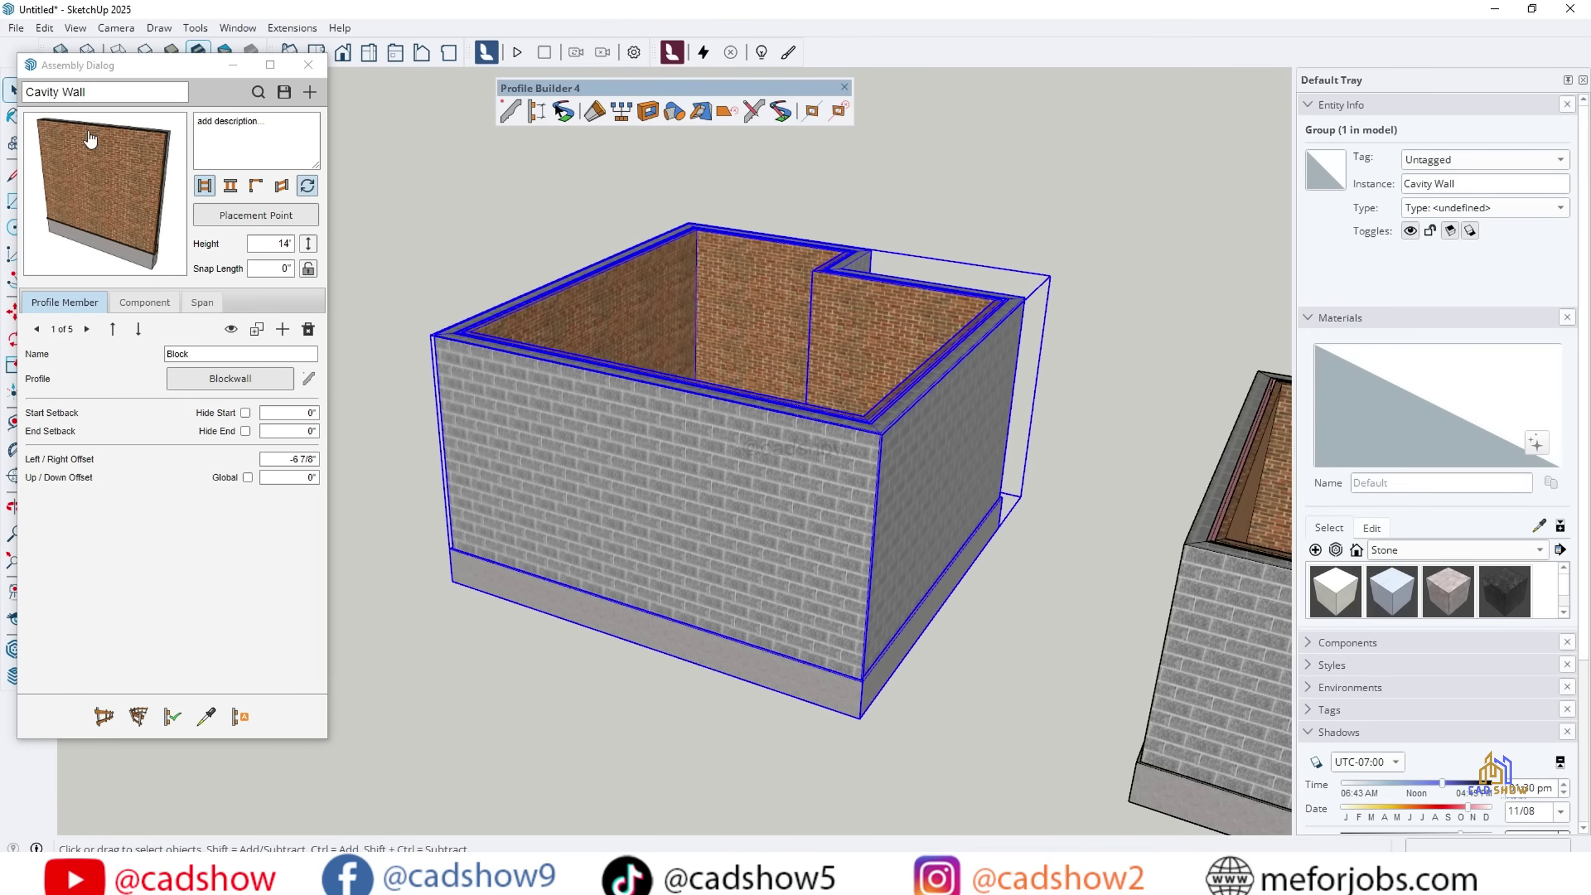
drag(20, 62, 107, 65)
Step: Dimension the 14' and 12' wall heights of the two buildings
click(41, 422)
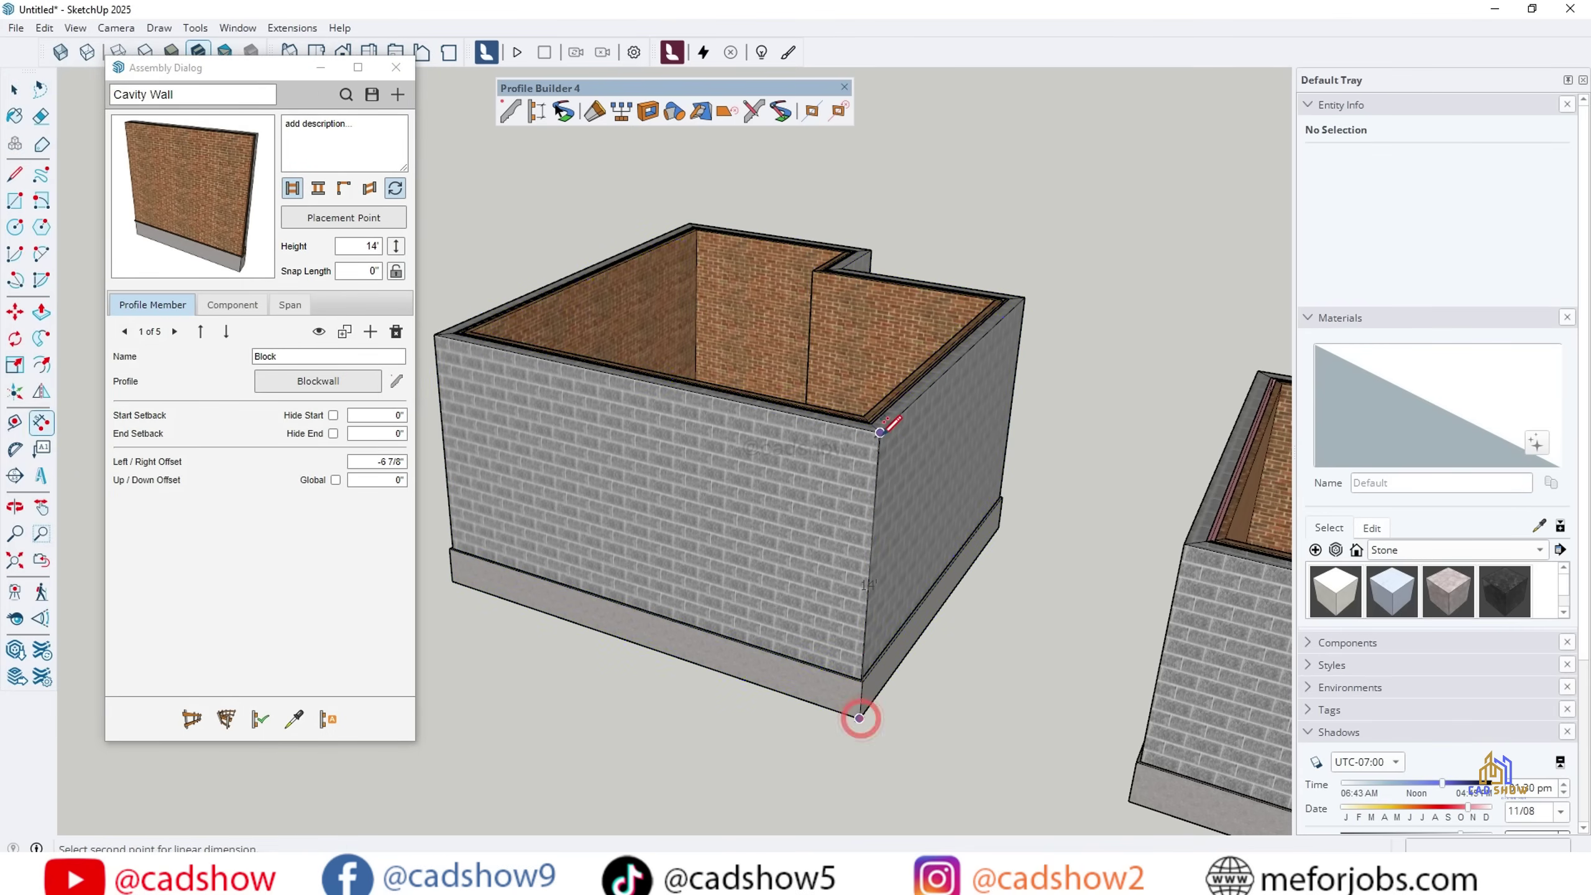
click(1023, 456)
middle_drag(1023, 456, 877, 649)
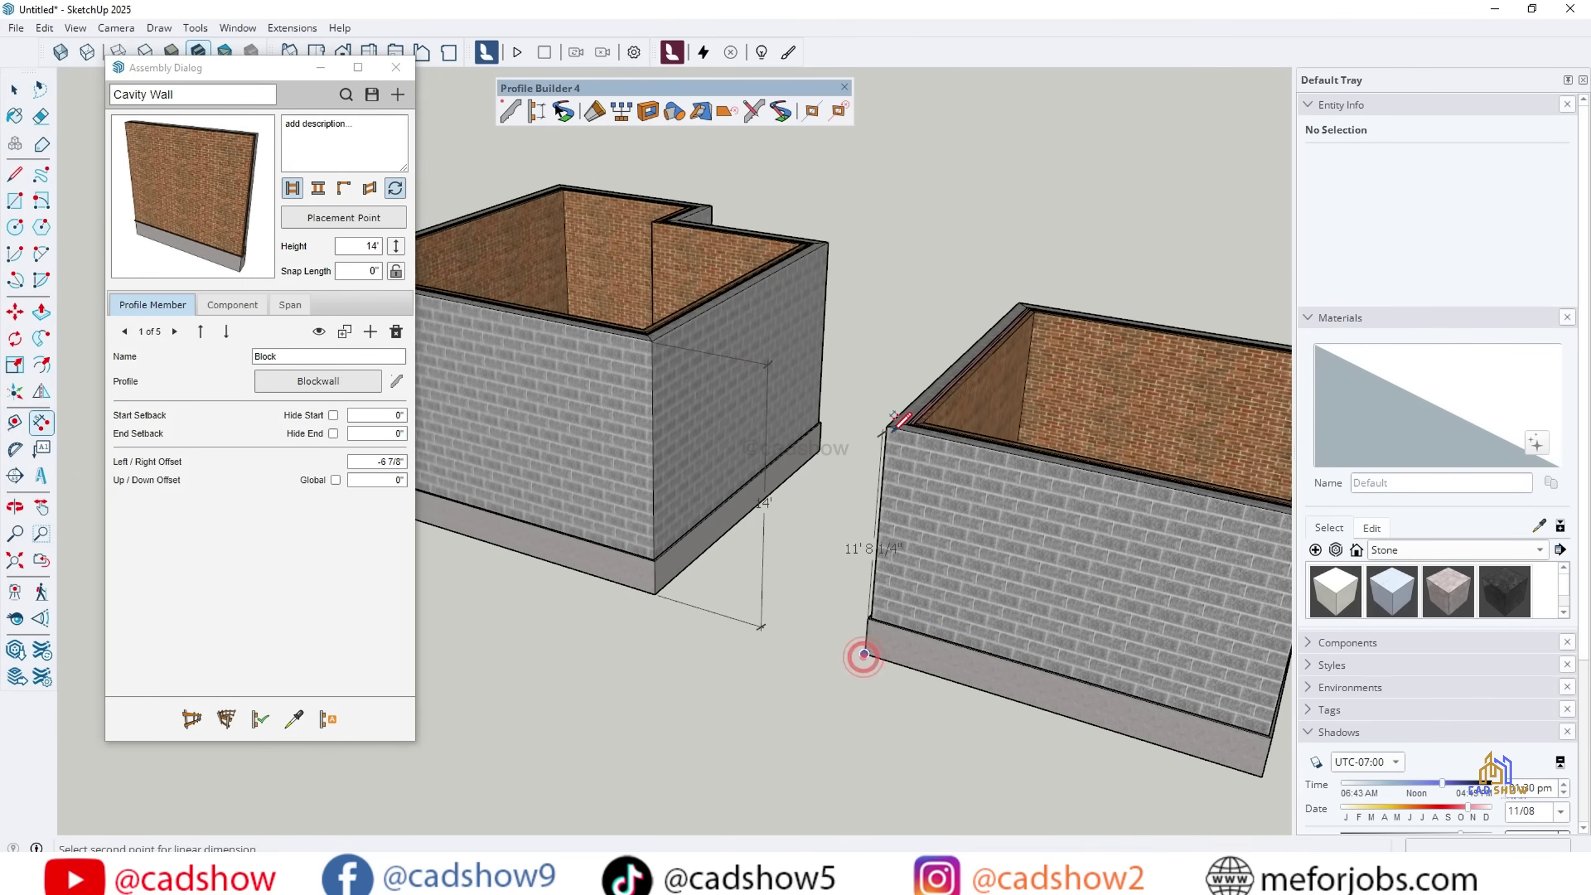
click(846, 422)
middle_drag(846, 421, 814, 539)
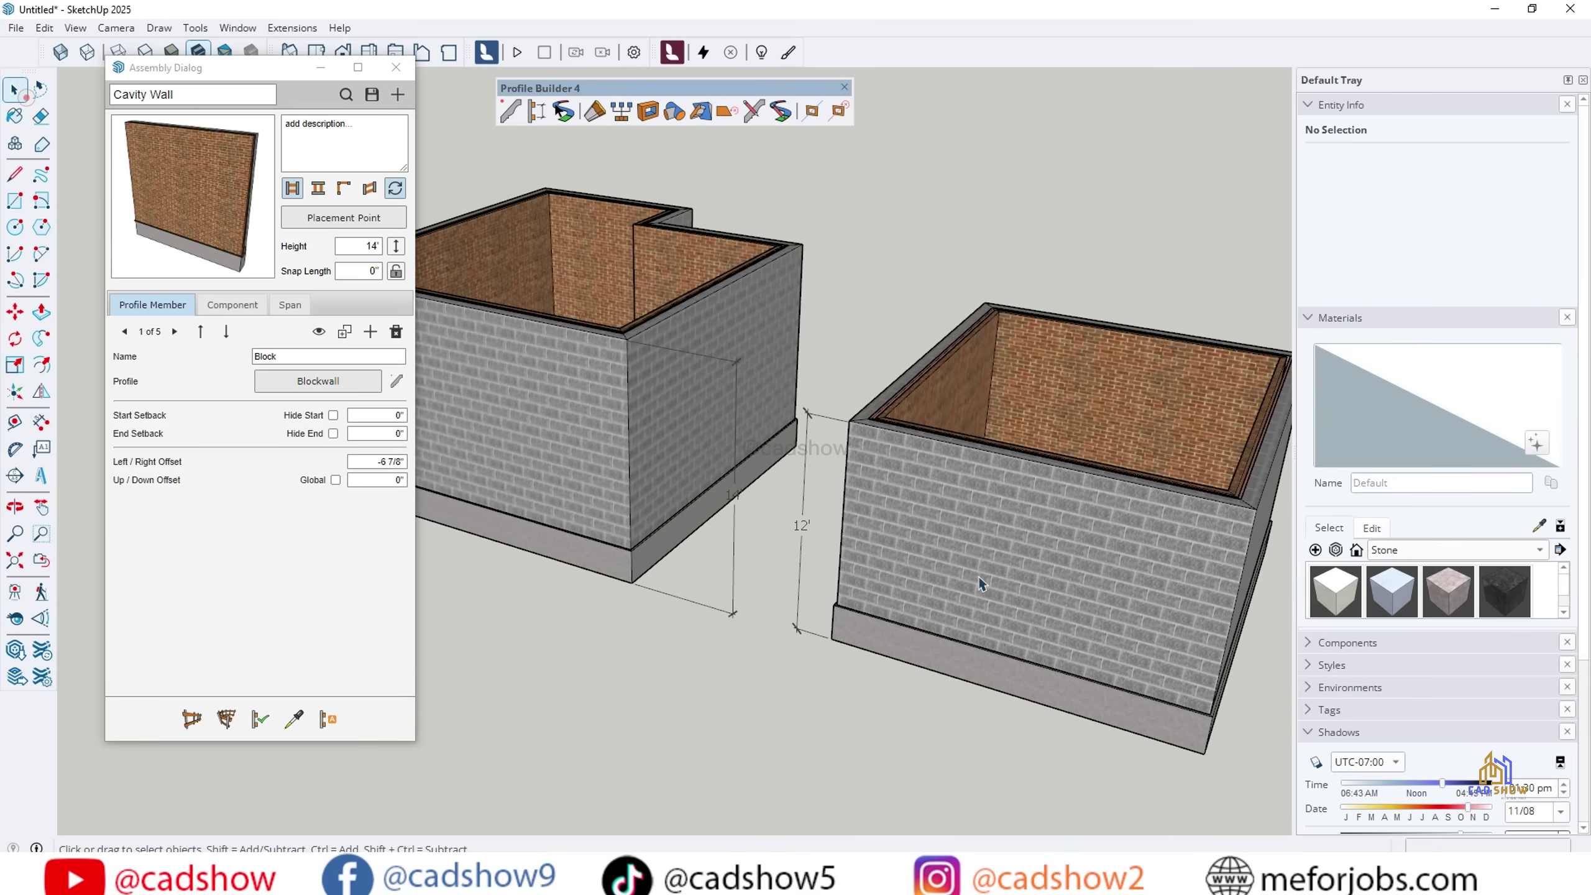
click(269, 726)
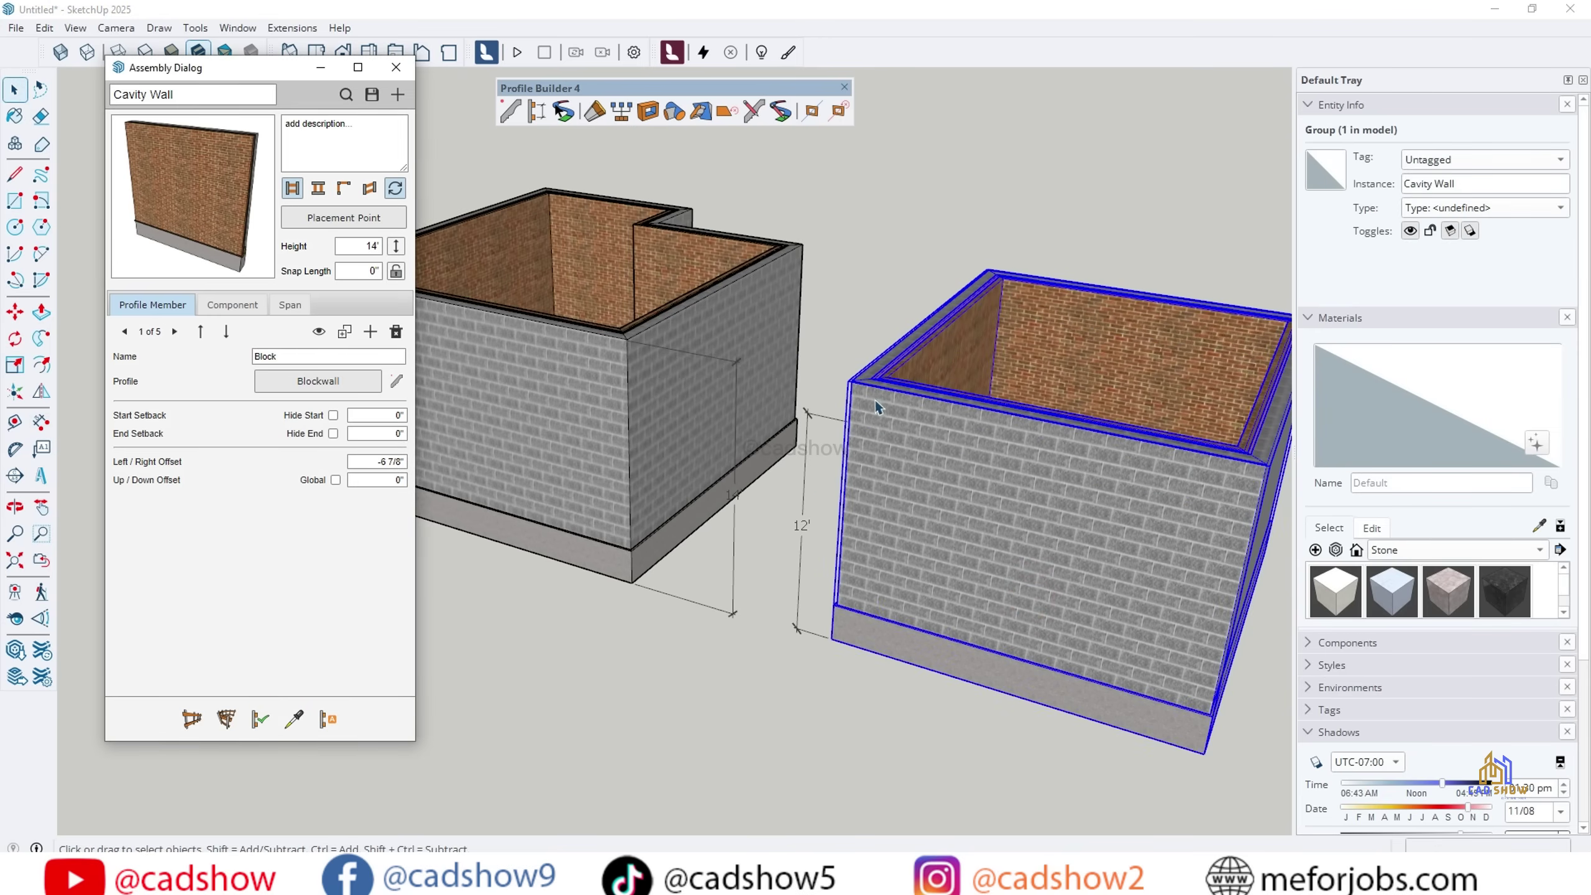
click(41, 422)
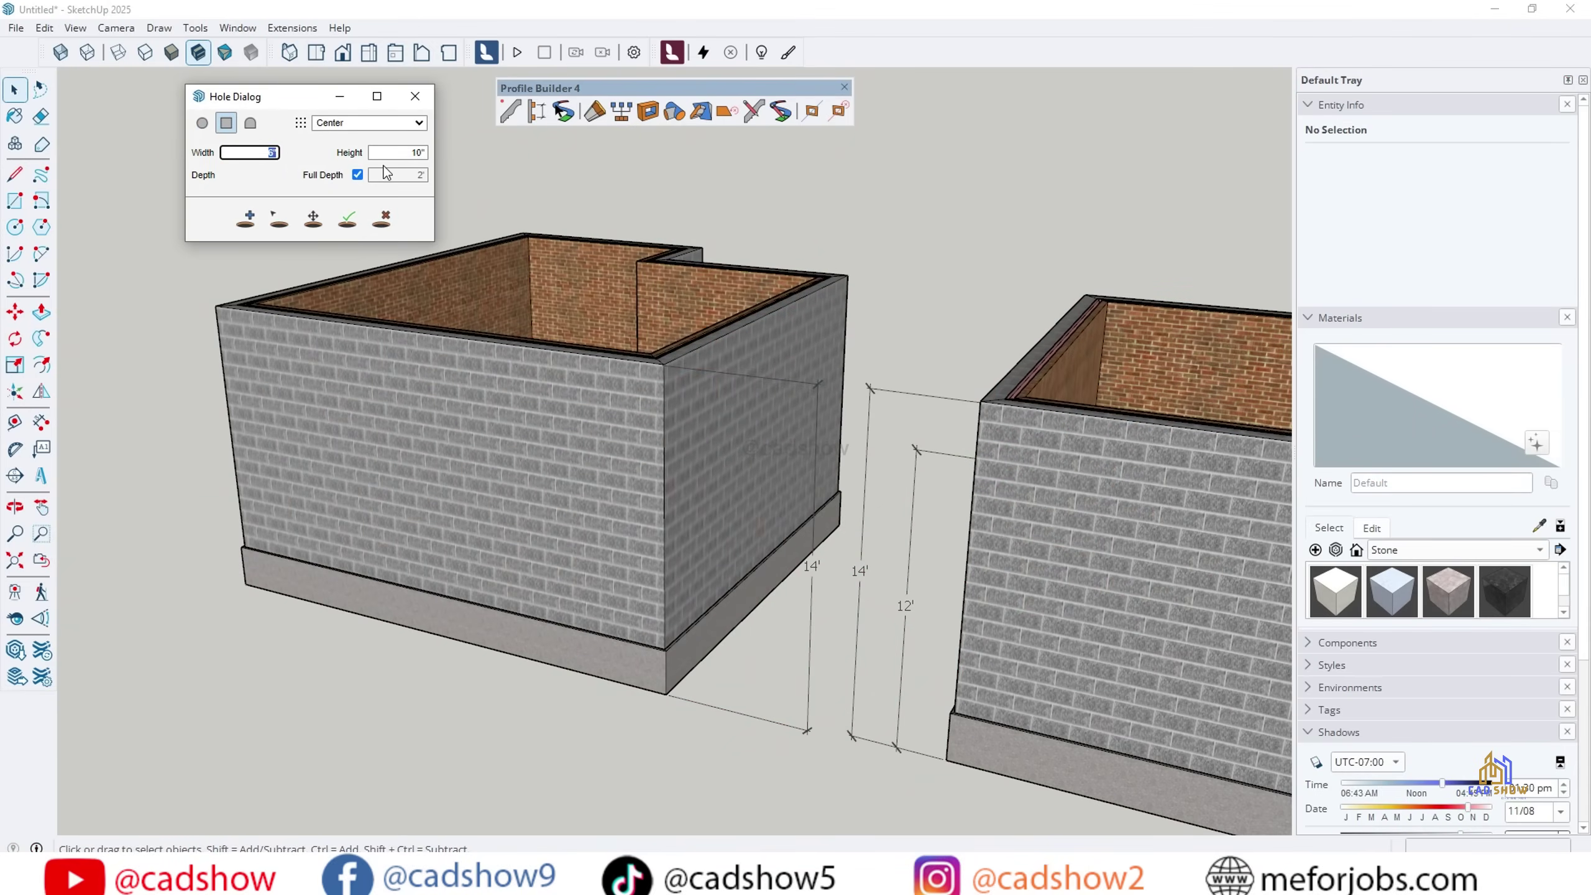
Step: Cut a top-middle-anchored window opening into the wall and dimension it 8' and 4'
click(285, 338)
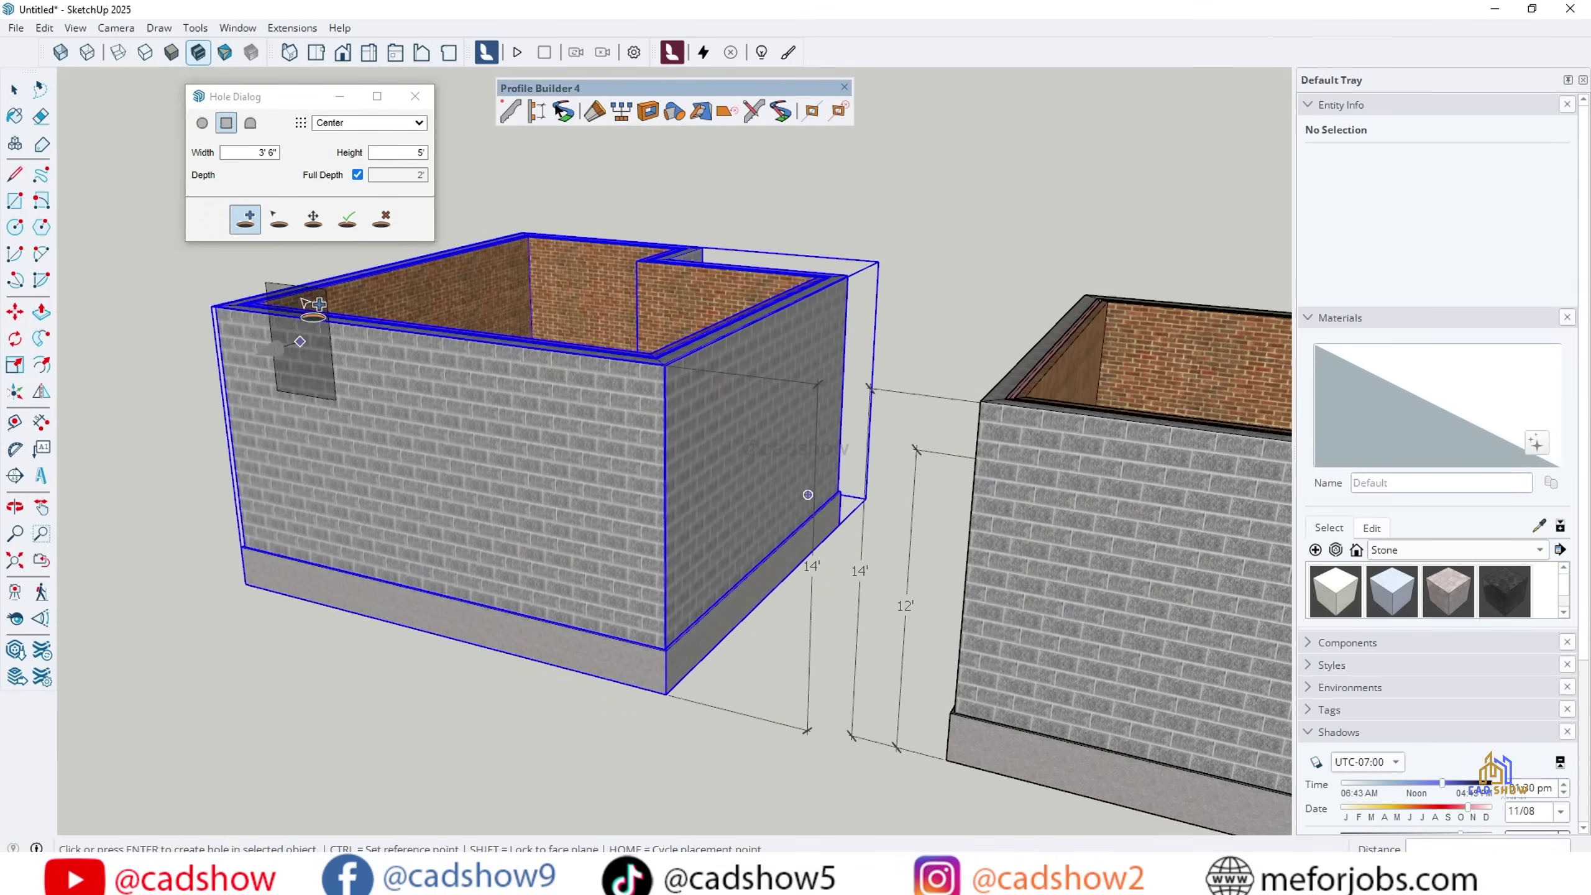
click(369, 122)
click(404, 152)
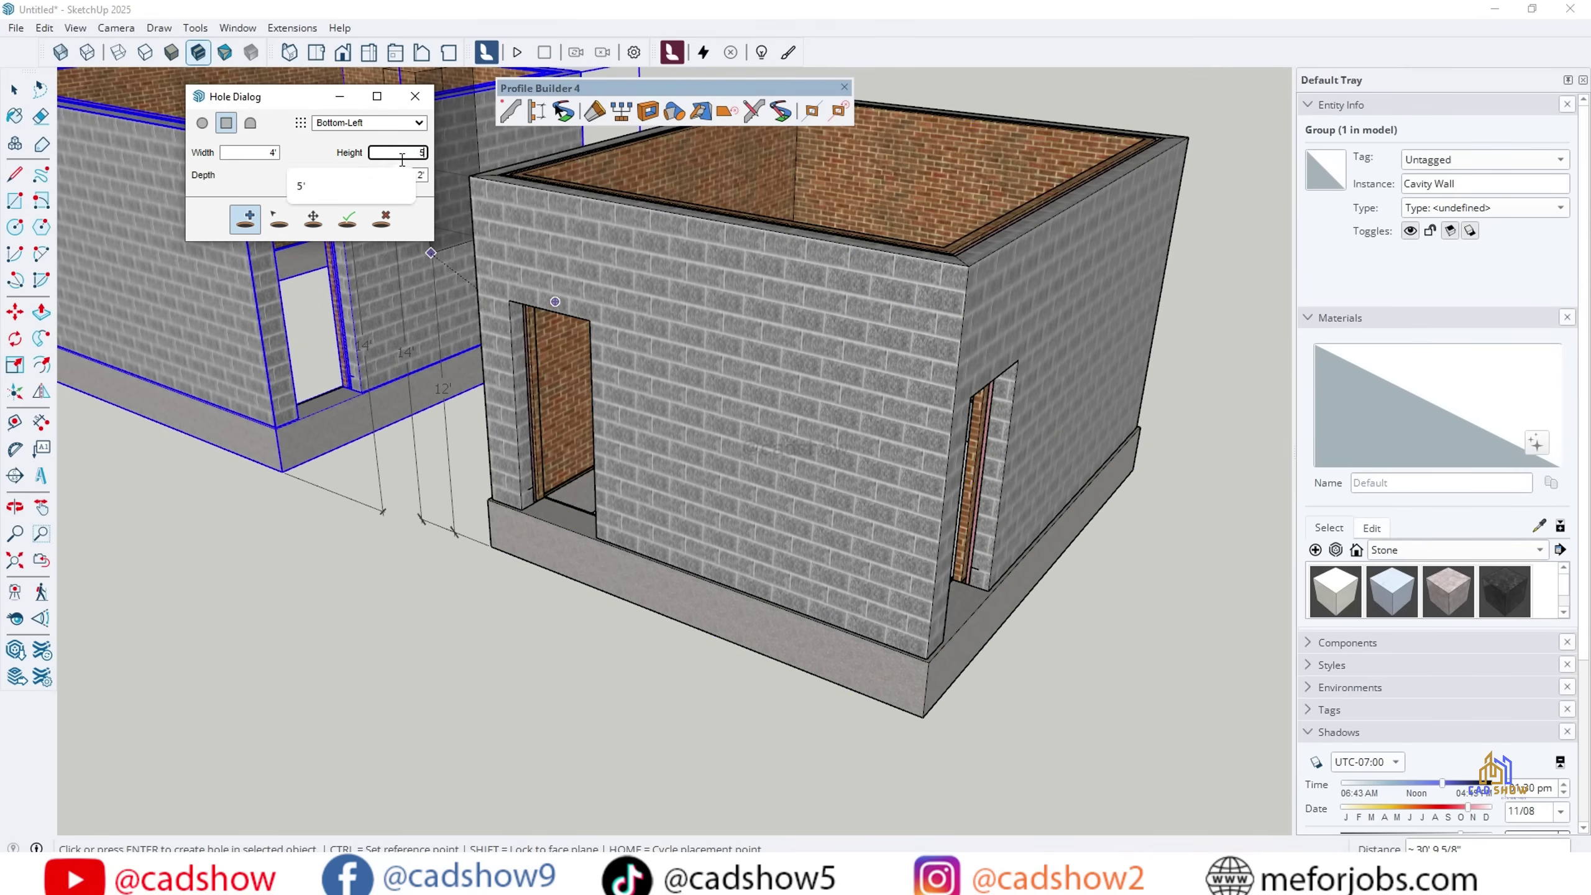
click(370, 123)
click(351, 164)
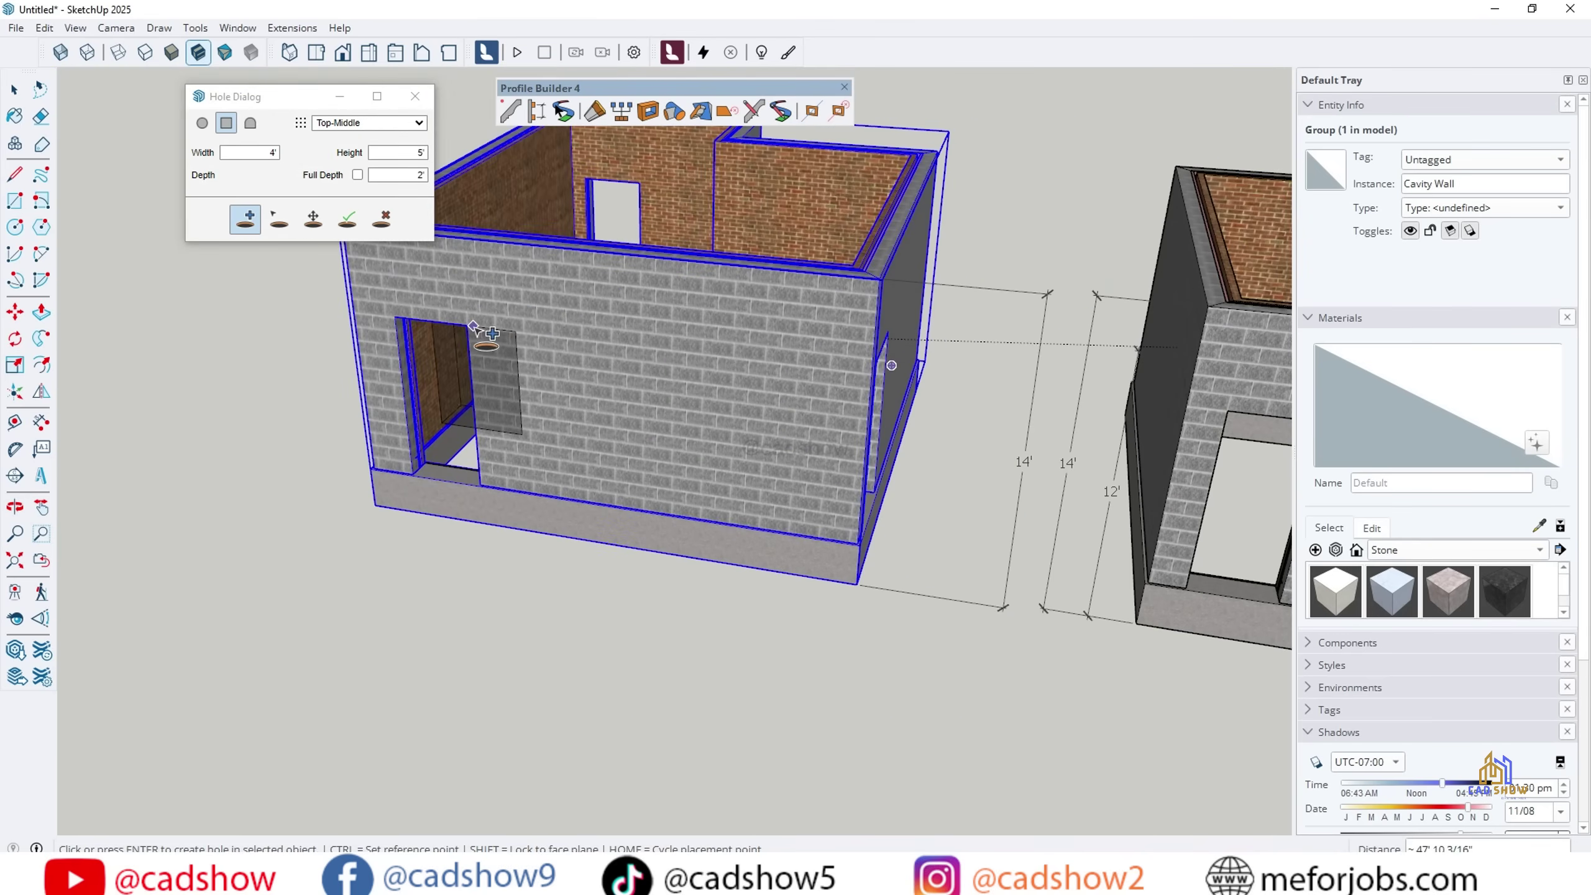
click(585, 339)
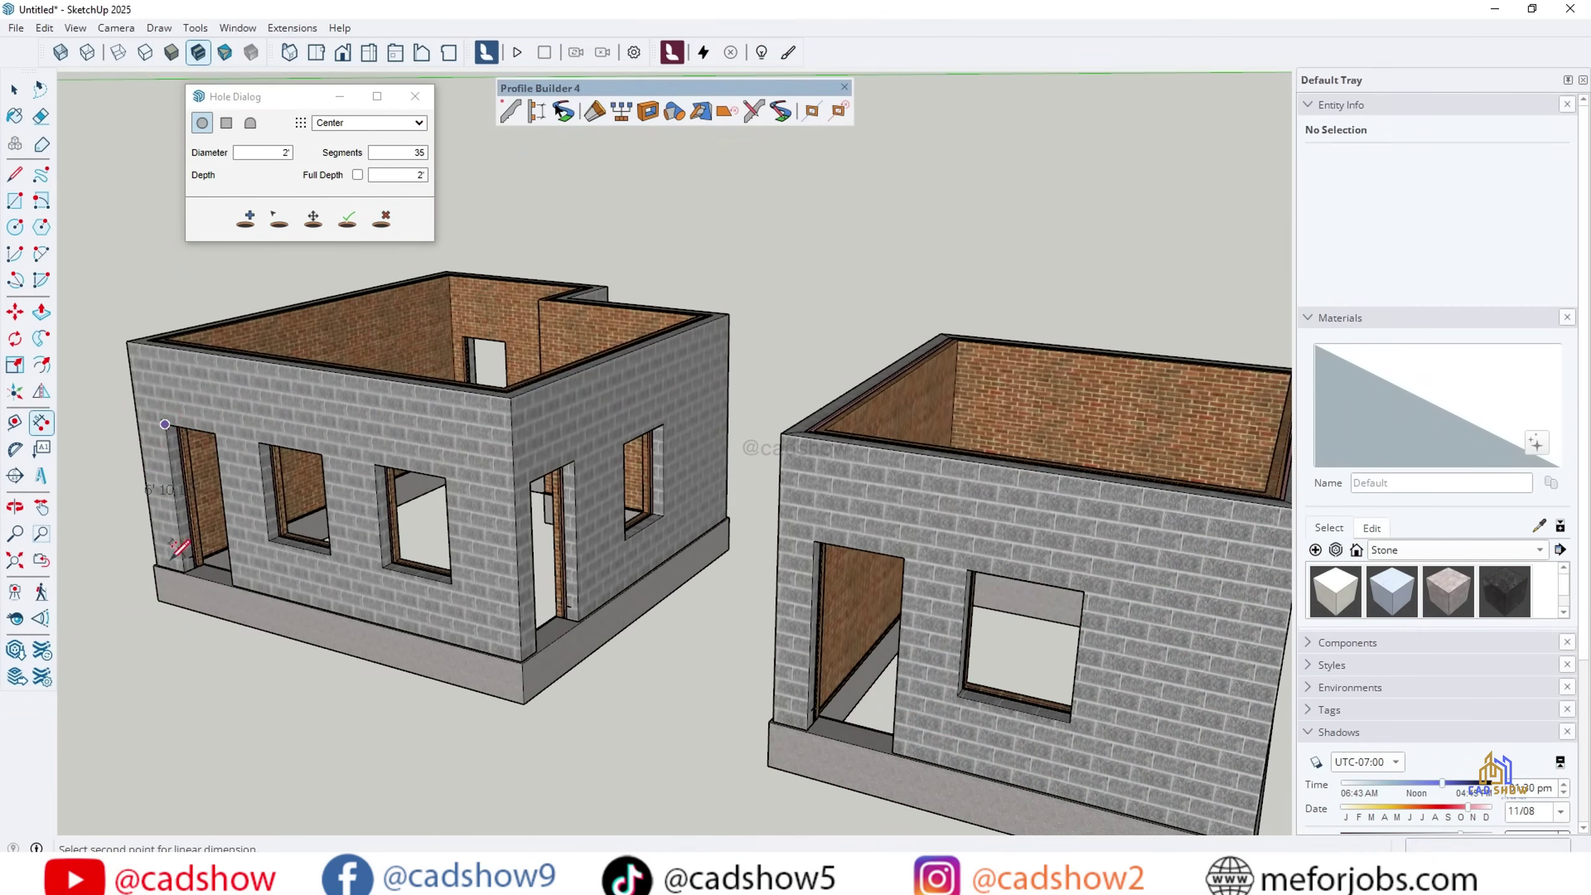
click(245, 573)
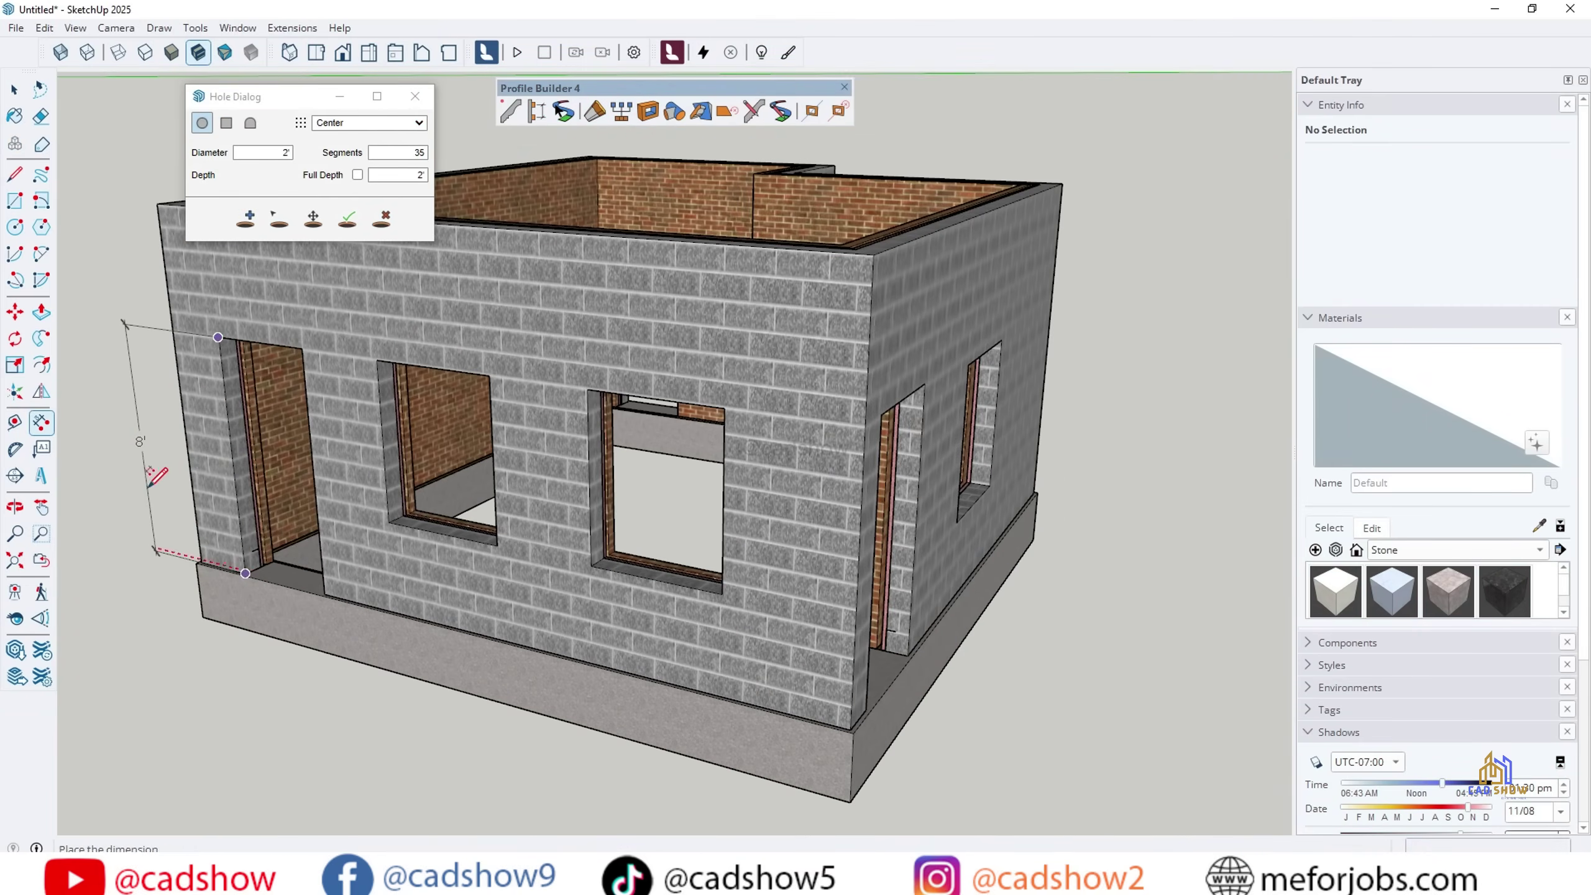
click(499, 583)
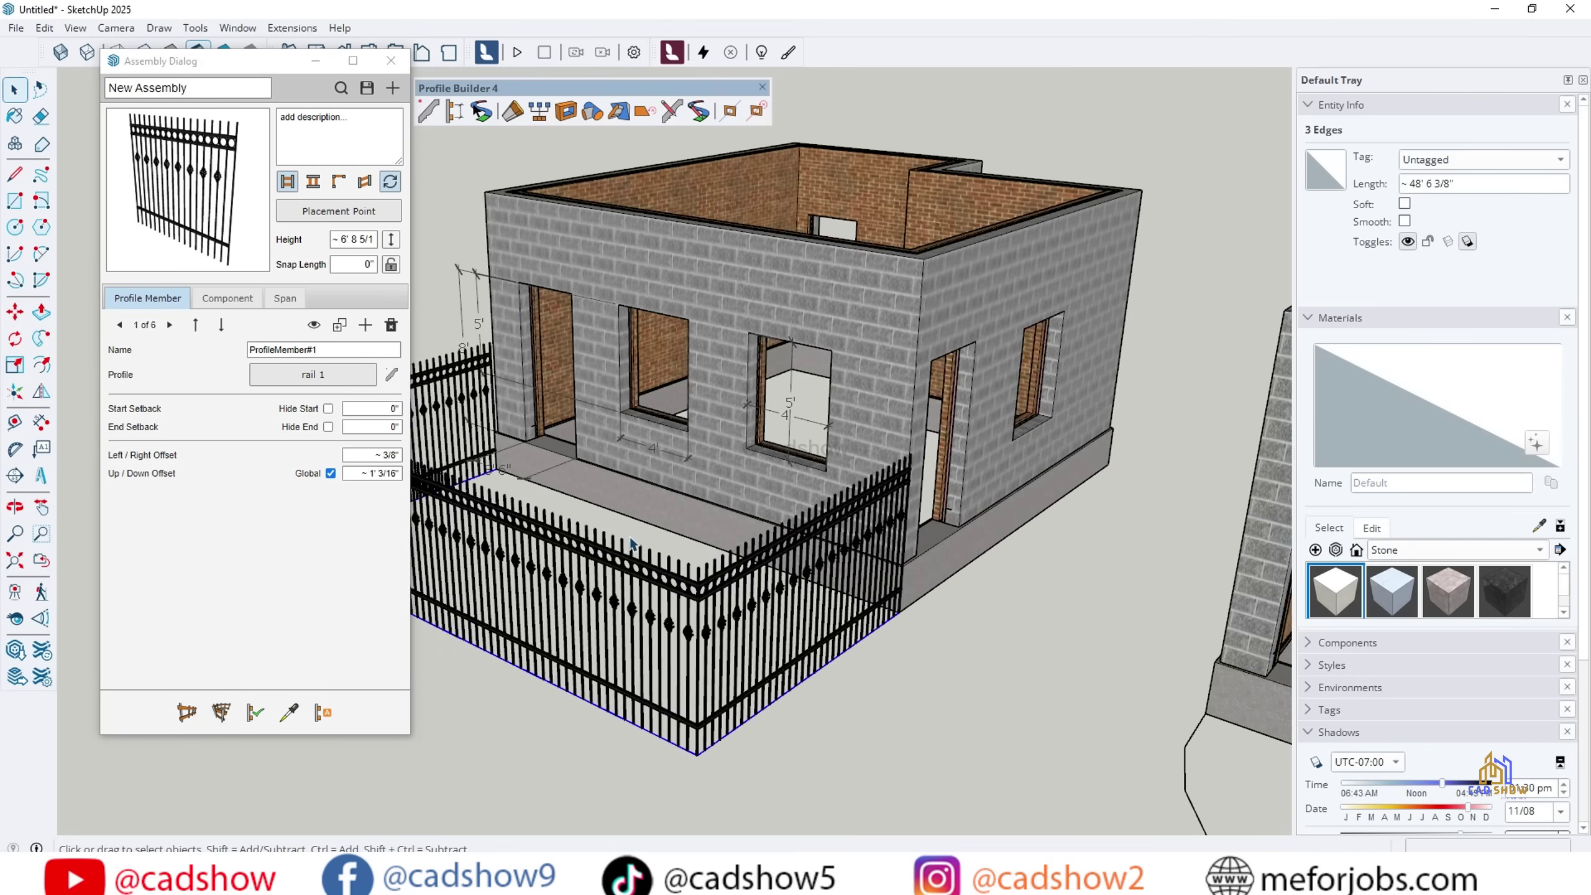
Step: Build a Curb and Rail Barrier around the first house's yard and set it to 3' high
middle_drag(683, 646, 1107, 655)
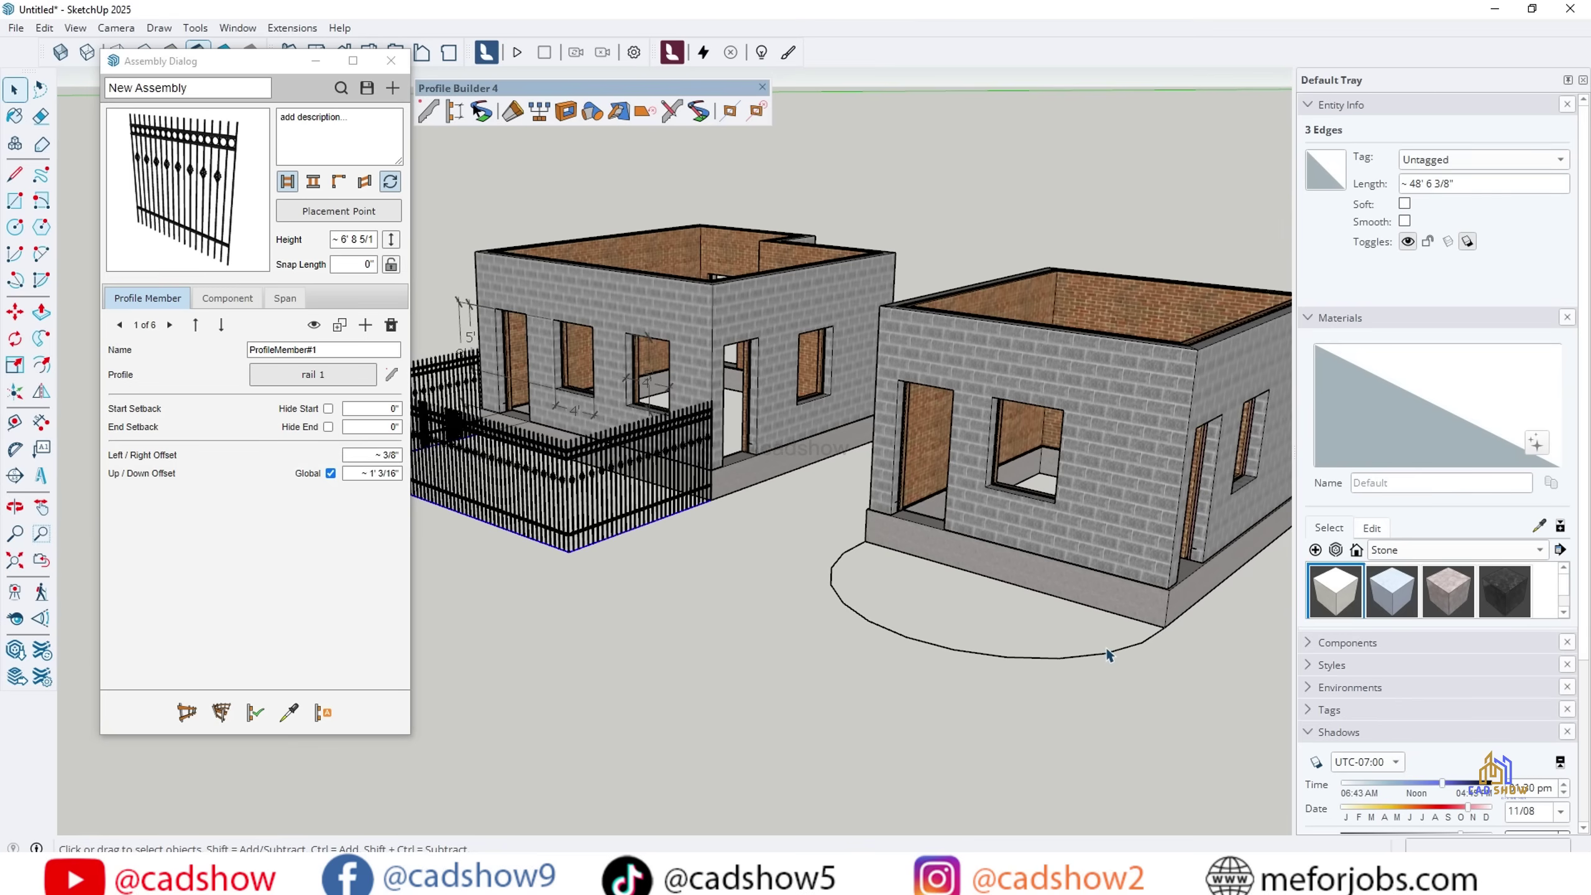
click(341, 87)
scroll(769, 487, down, 10)
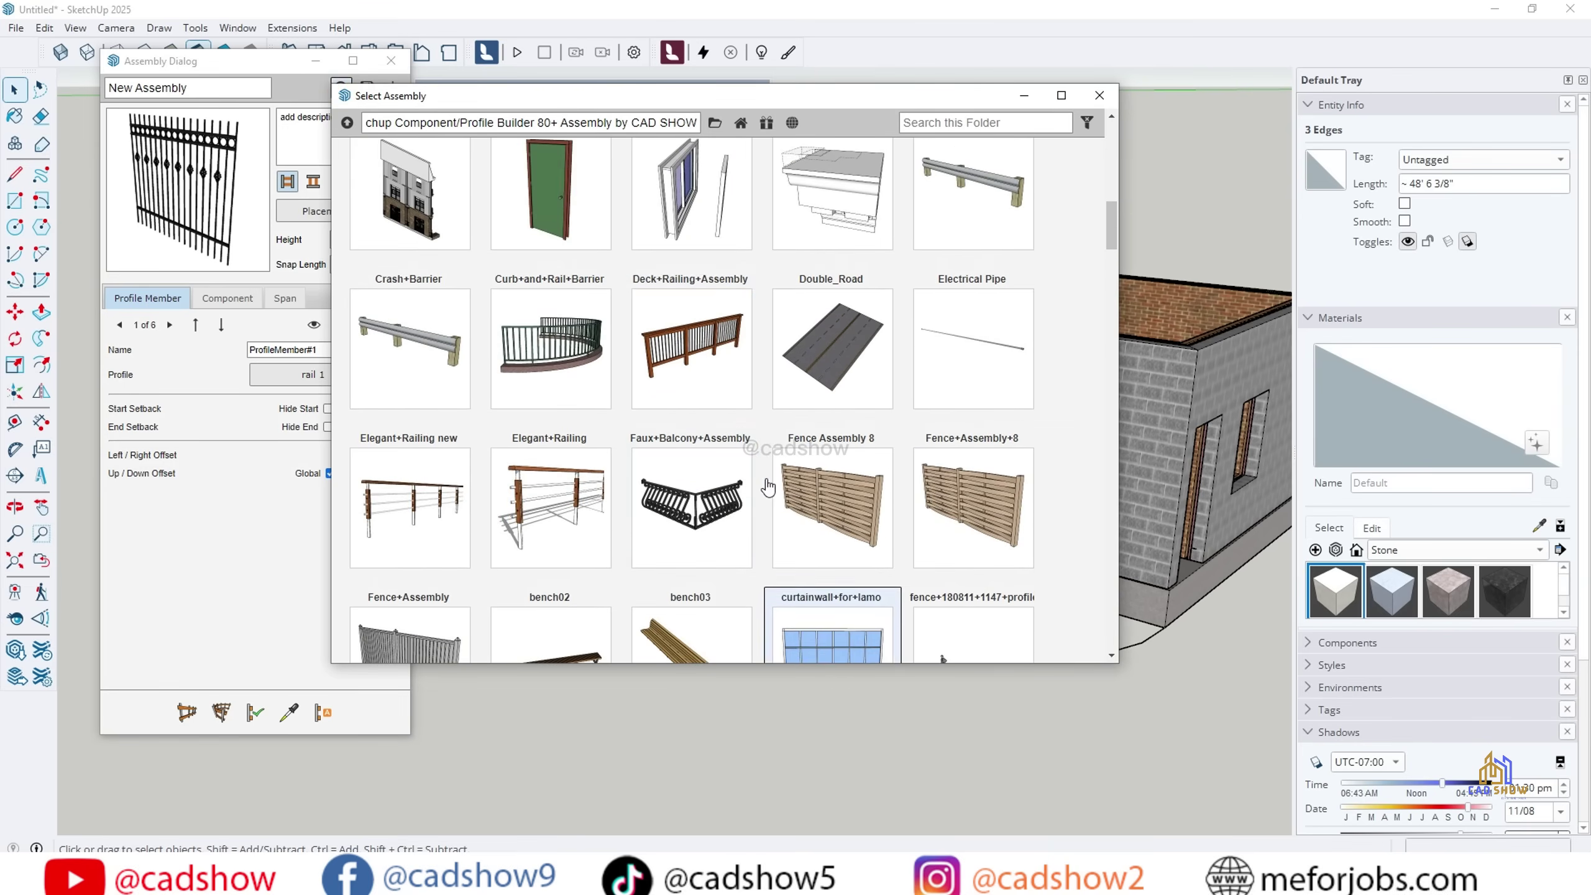
click(550, 348)
middle_drag(752, 702, 794, 424)
click(794, 424)
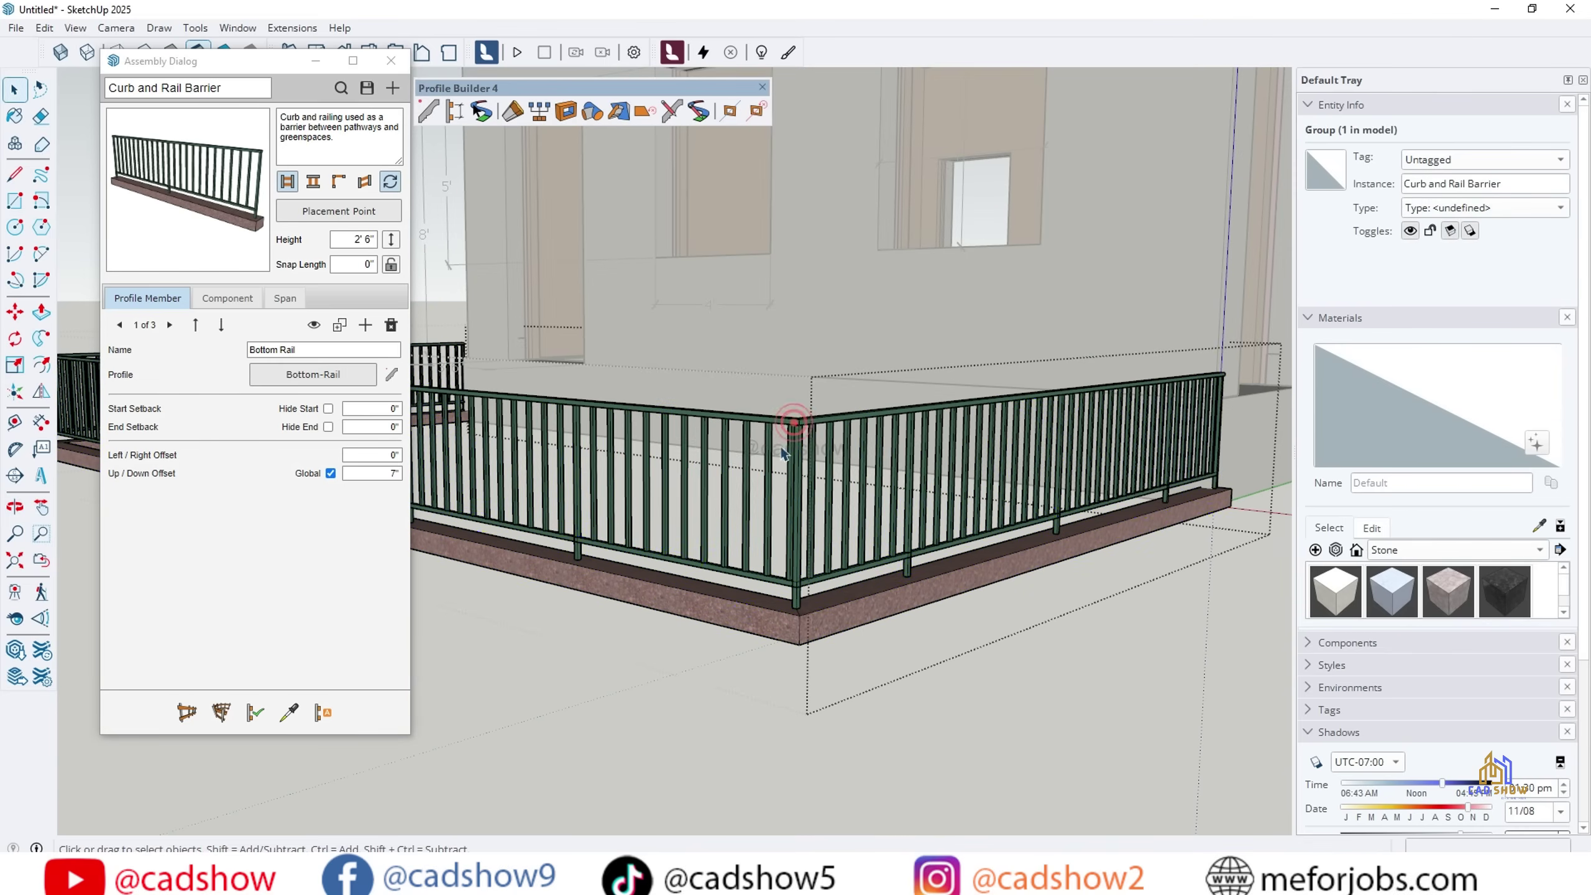
key(Return)
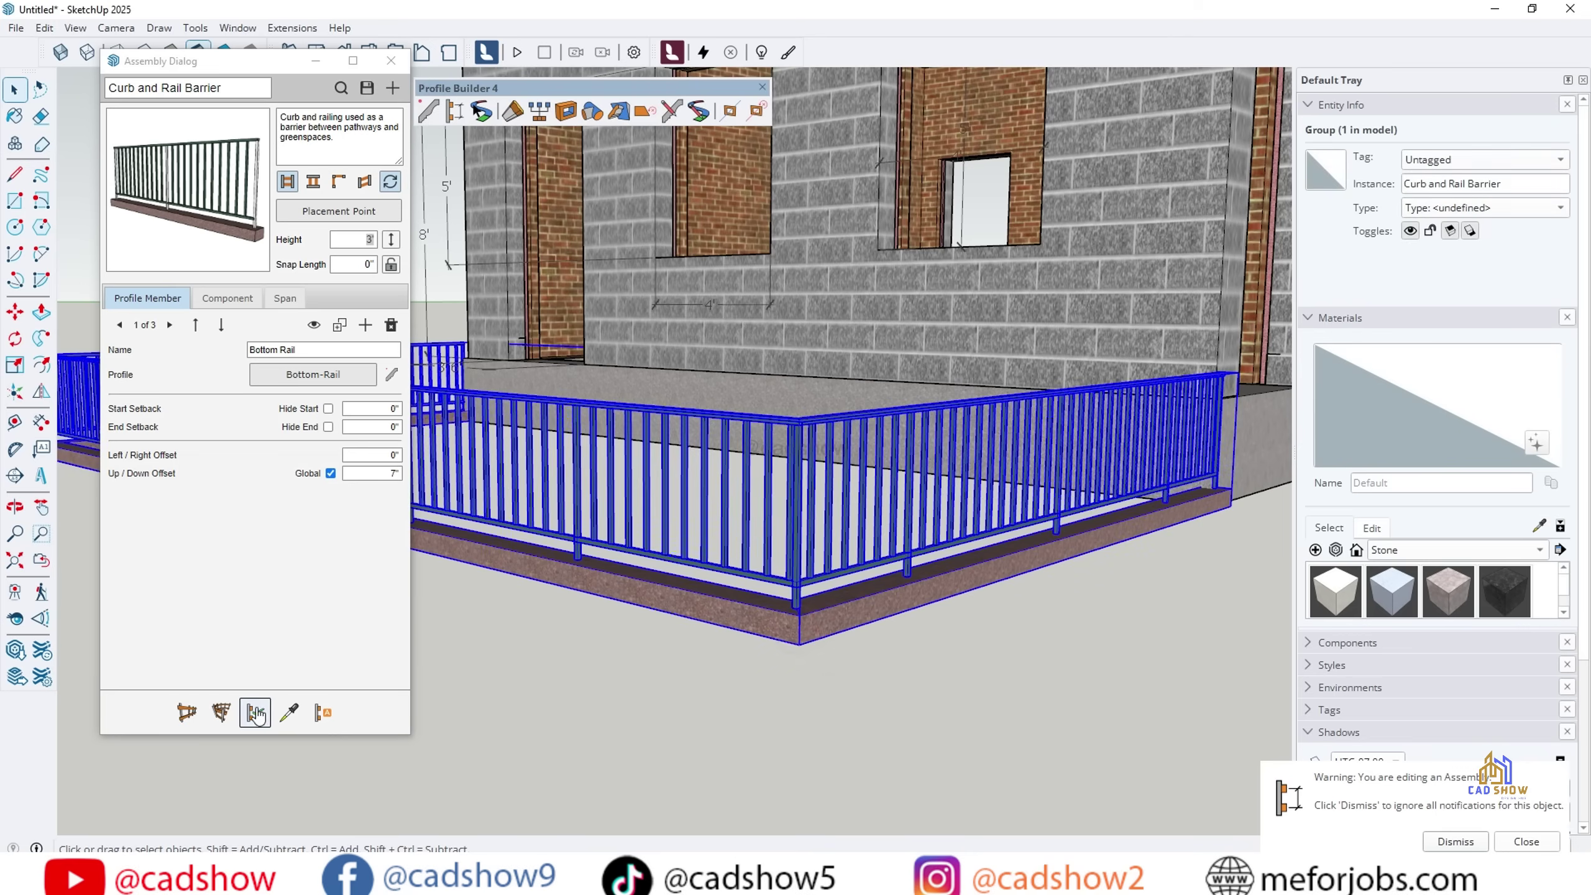
middle_drag(664, 665, 628, 693)
Step: Build Railing Assembly 14 along the curved arc around the second house
click(629, 693)
key(Return)
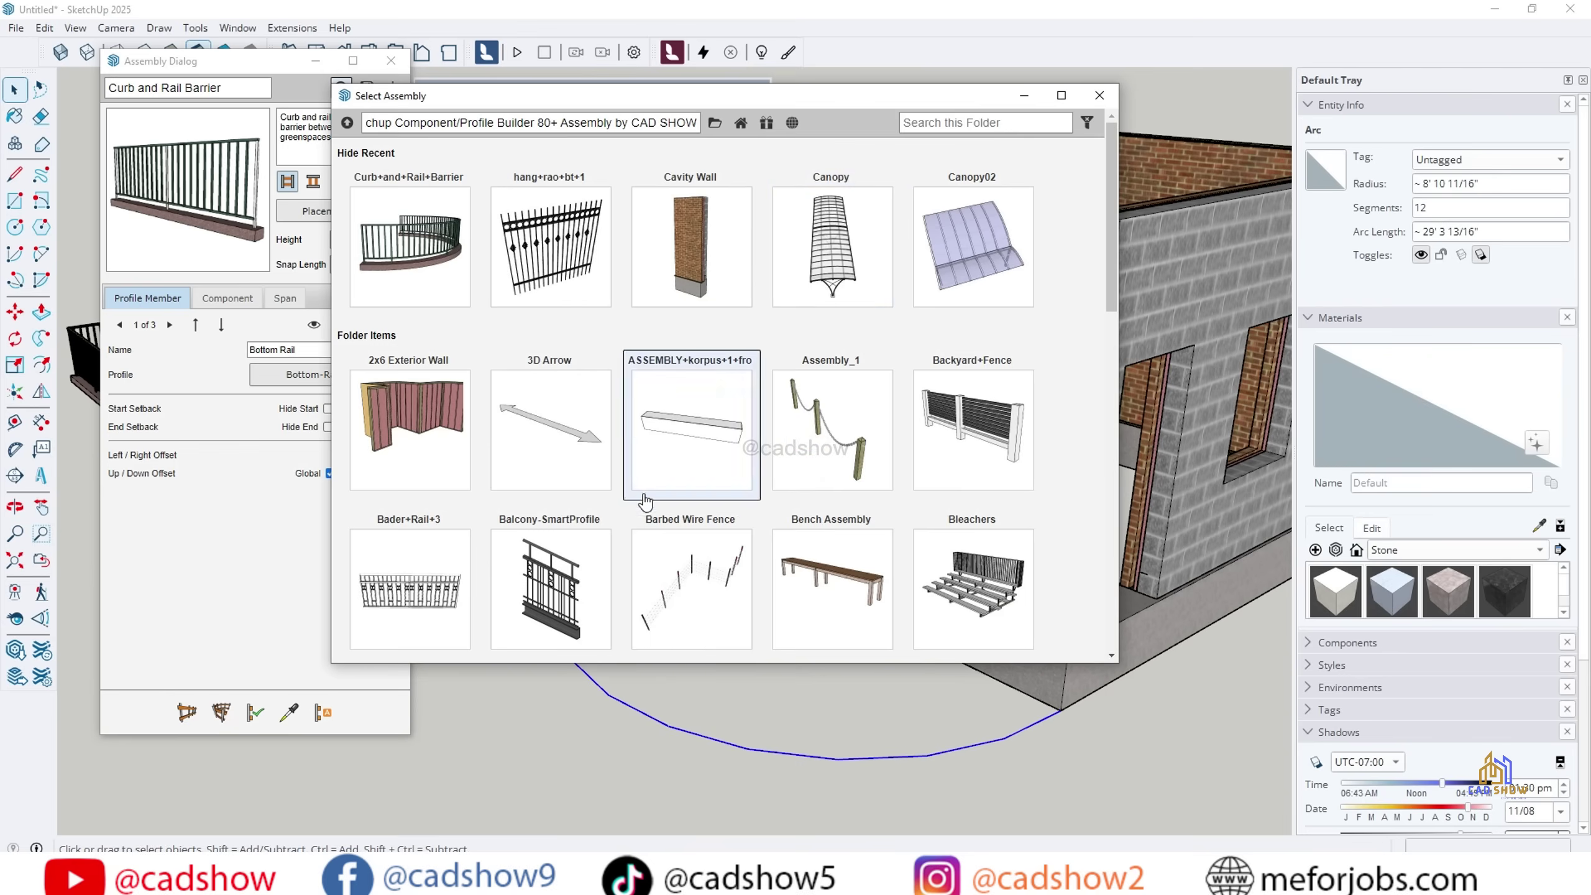
scroll(706, 450, down, 10)
scroll(707, 450, down, 4)
scroll(695, 454, up, 5)
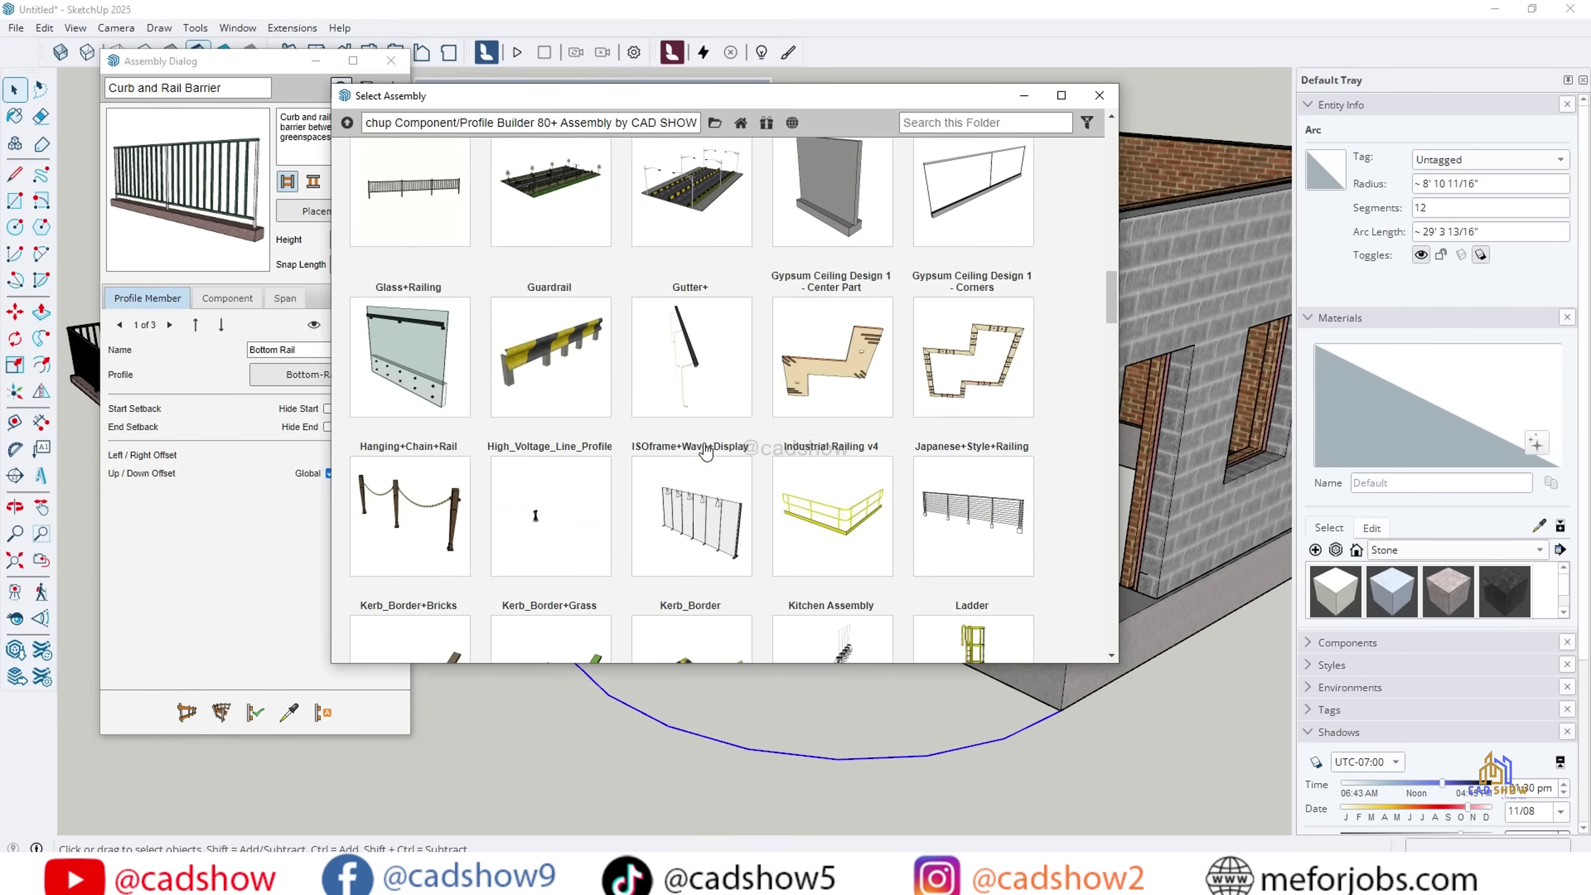
scroll(683, 457, down, 18)
scroll(672, 460, up, 4)
scroll(672, 460, down, 15)
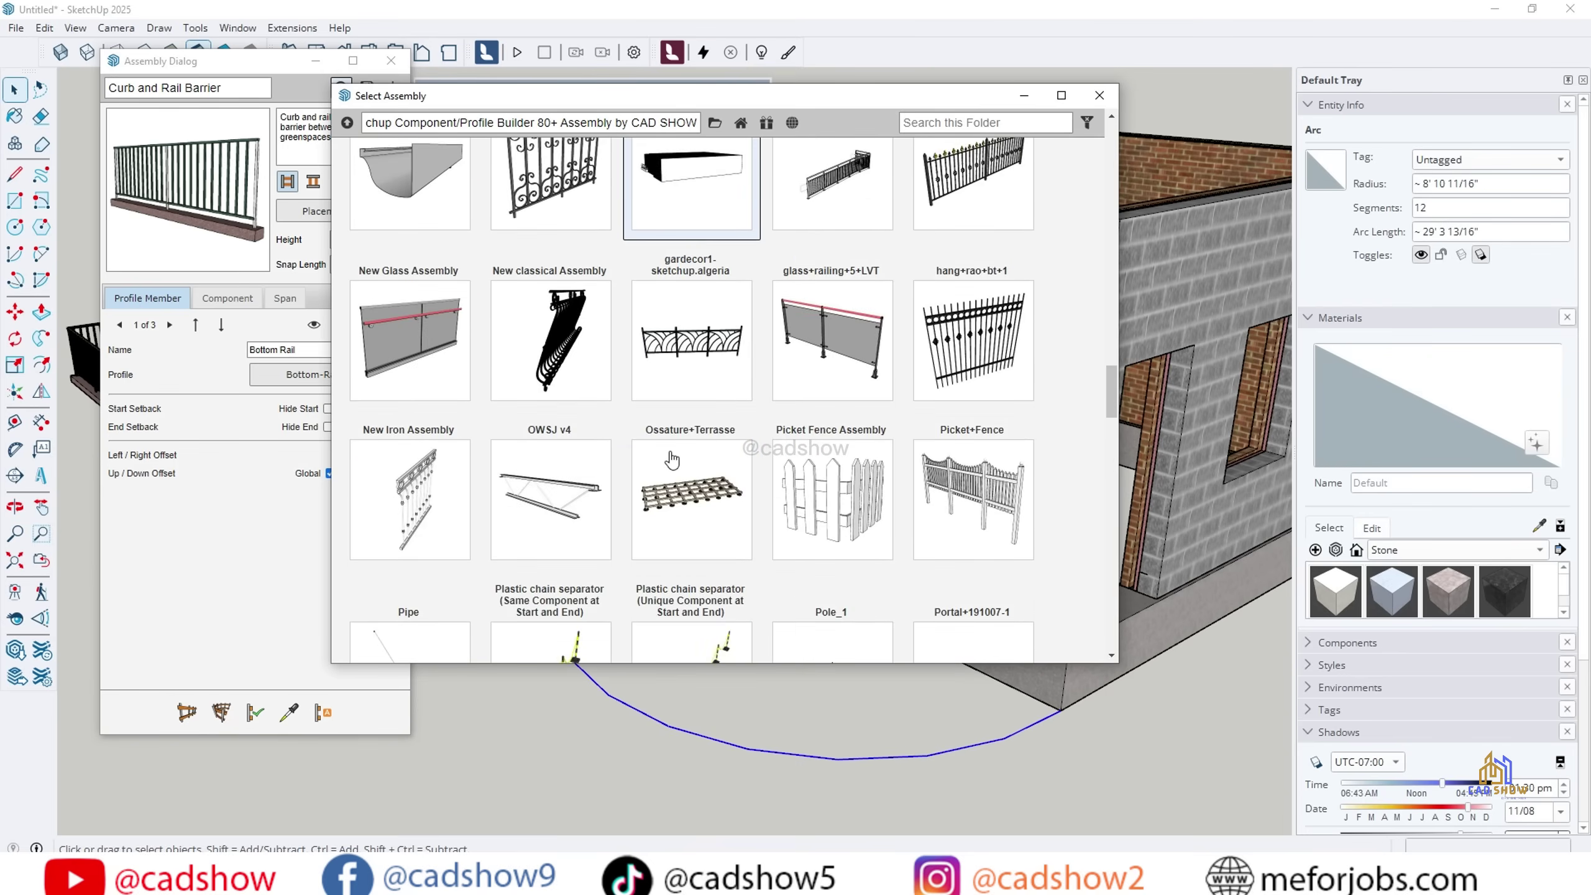
double_click(693, 529)
click(185, 713)
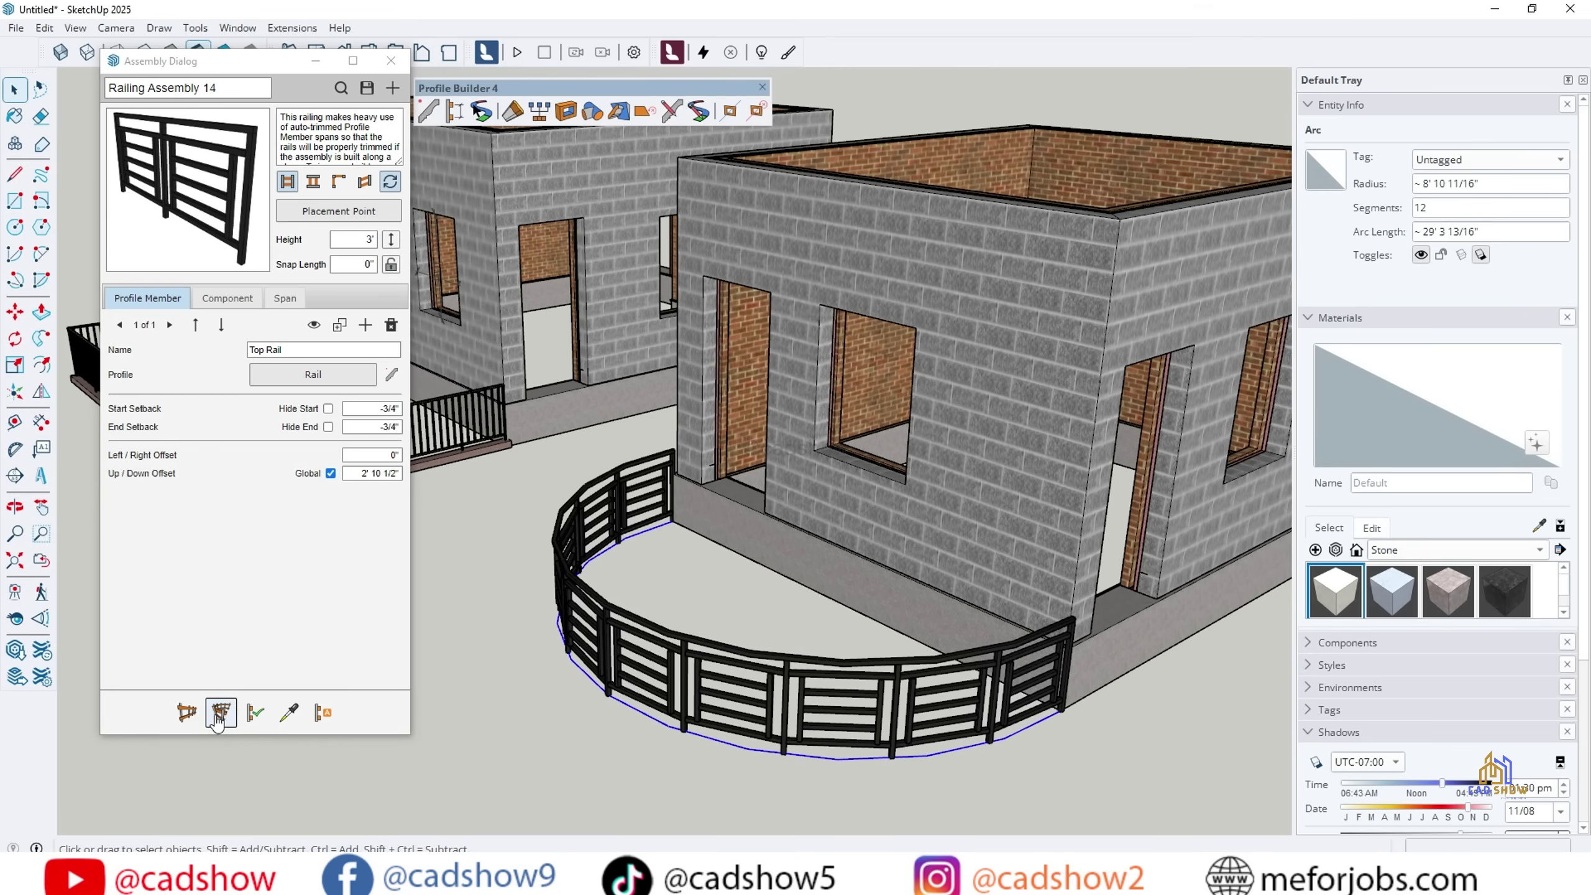
Step: Draw a separate L-shaped run of Railing Assembly 14 nearby
middle_drag(514, 627, 751, 526)
scroll(939, 671, down, 5)
scroll(889, 621, up, 4)
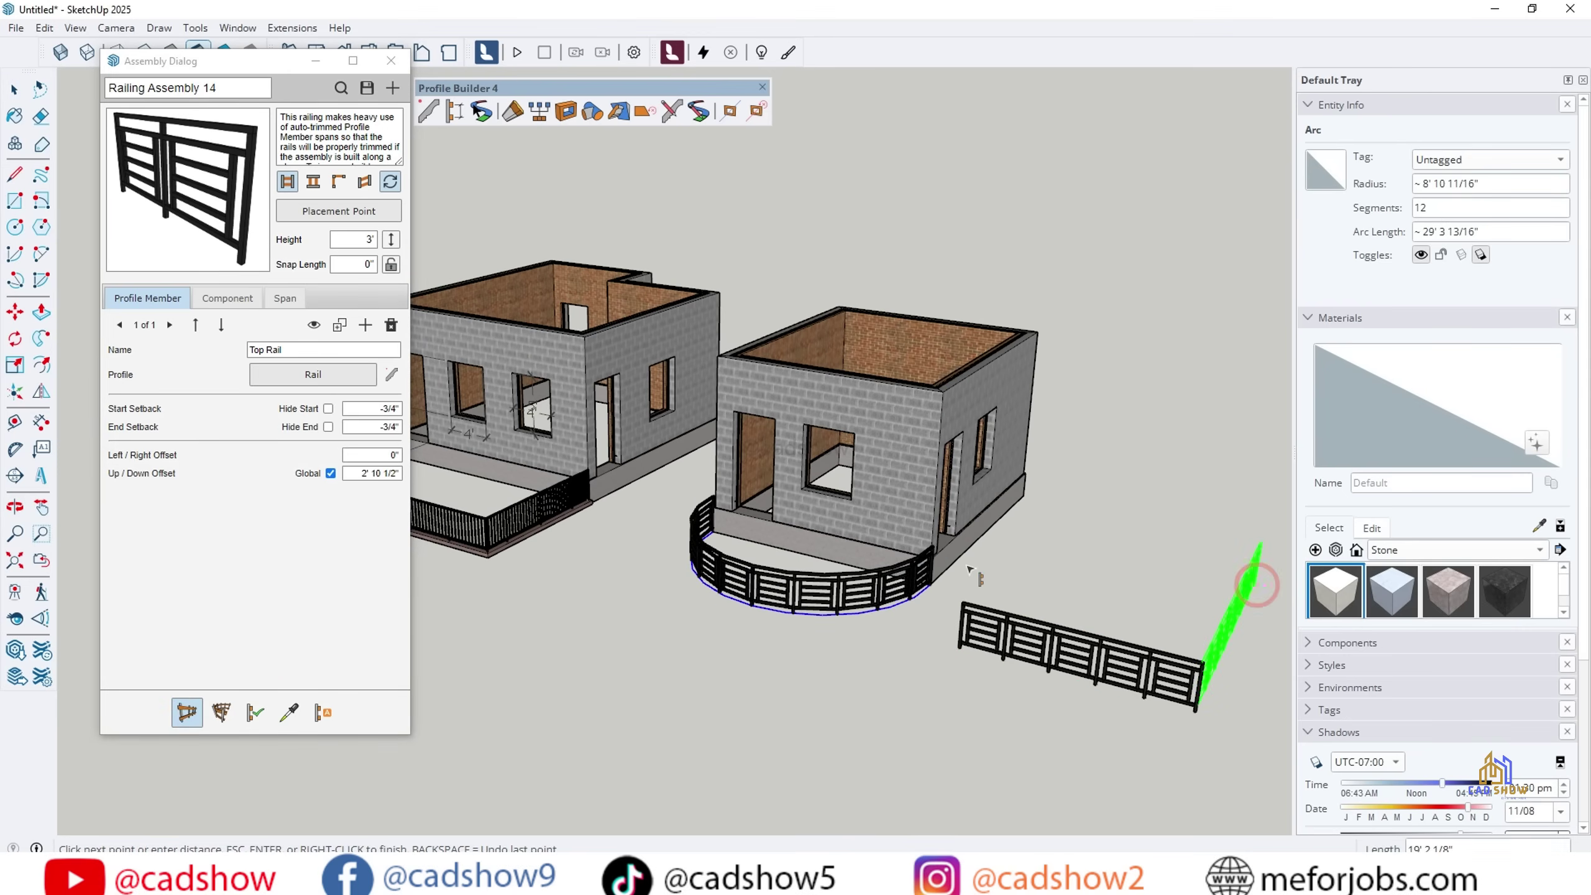
key(Return)
scroll(1236, 696, up, 3)
scroll(940, 596, down, 2)
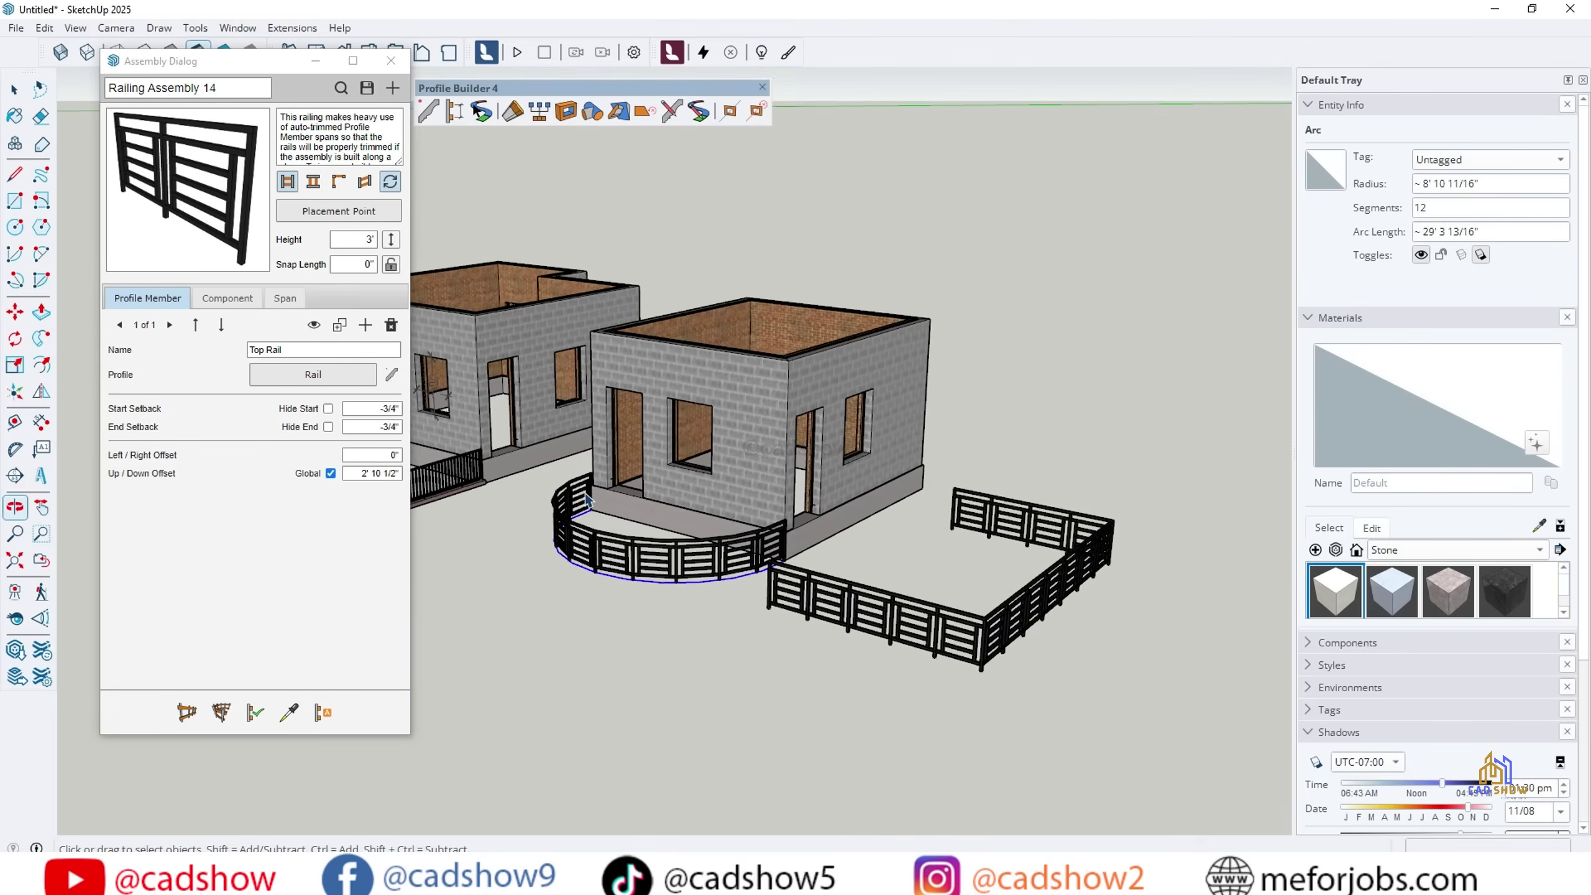
Step: Build a Stairs and Railing flight up the house's outer wall and move it into place
click(653, 684)
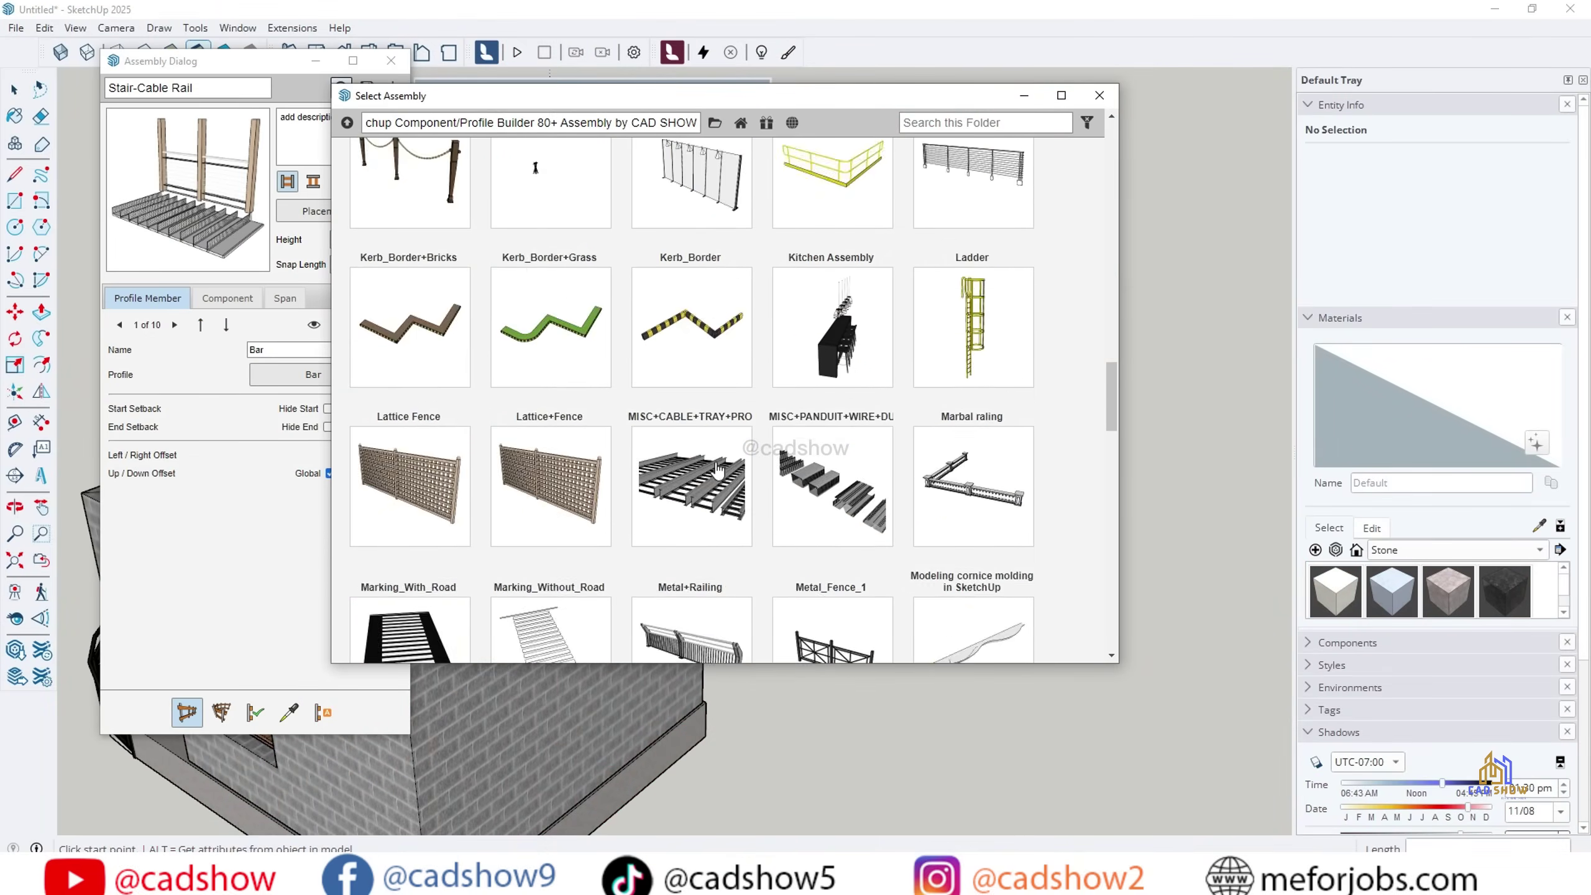
scroll(720, 467, down, 5)
scroll(730, 448, down, 8)
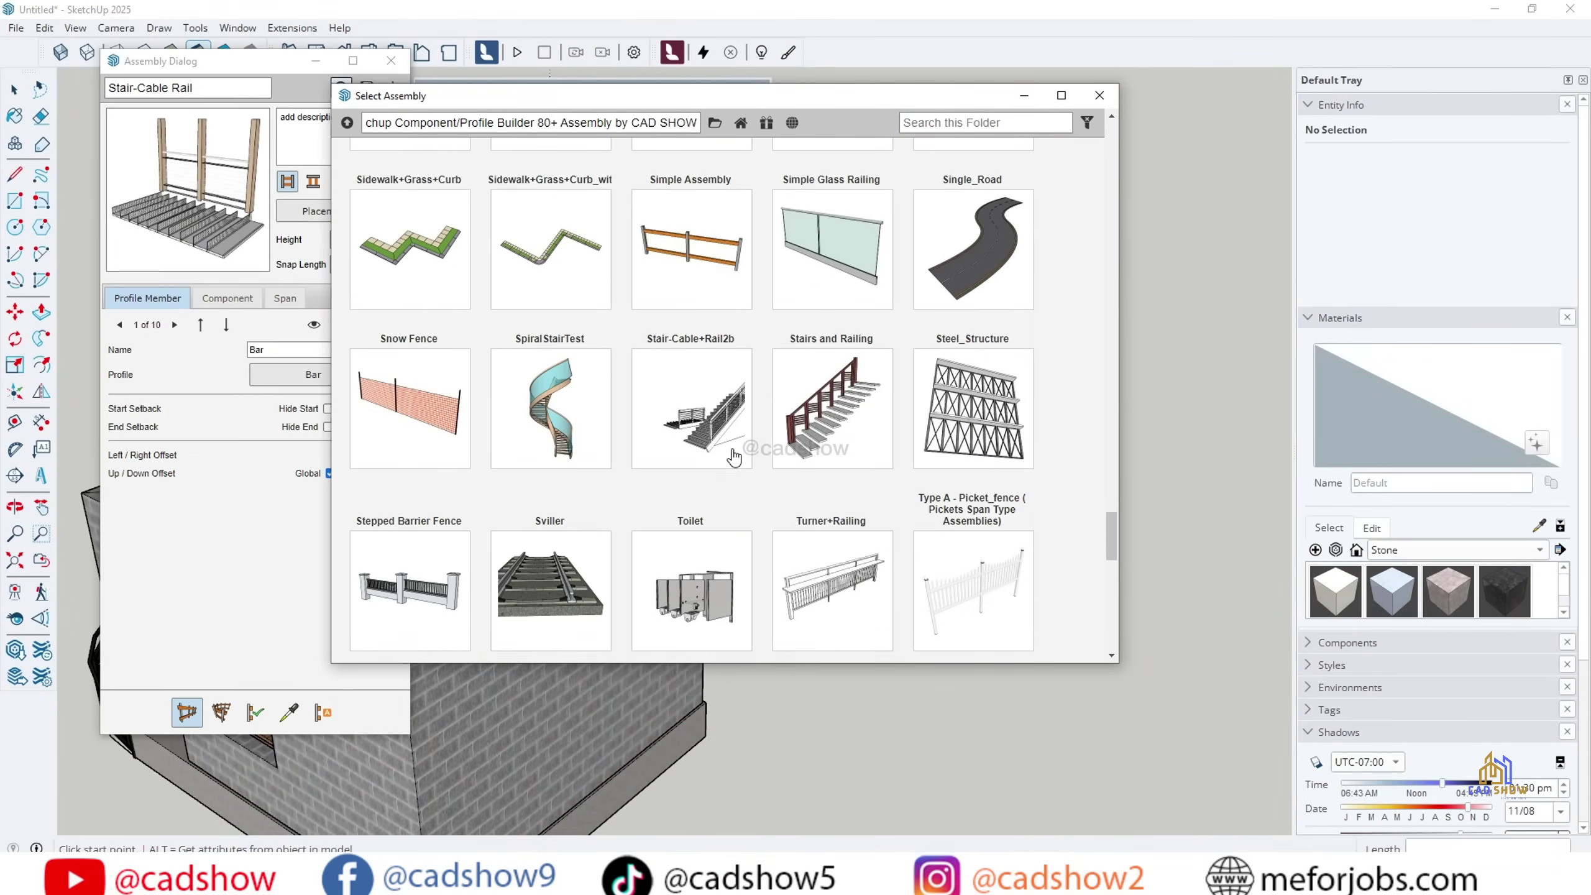
double_click(842, 325)
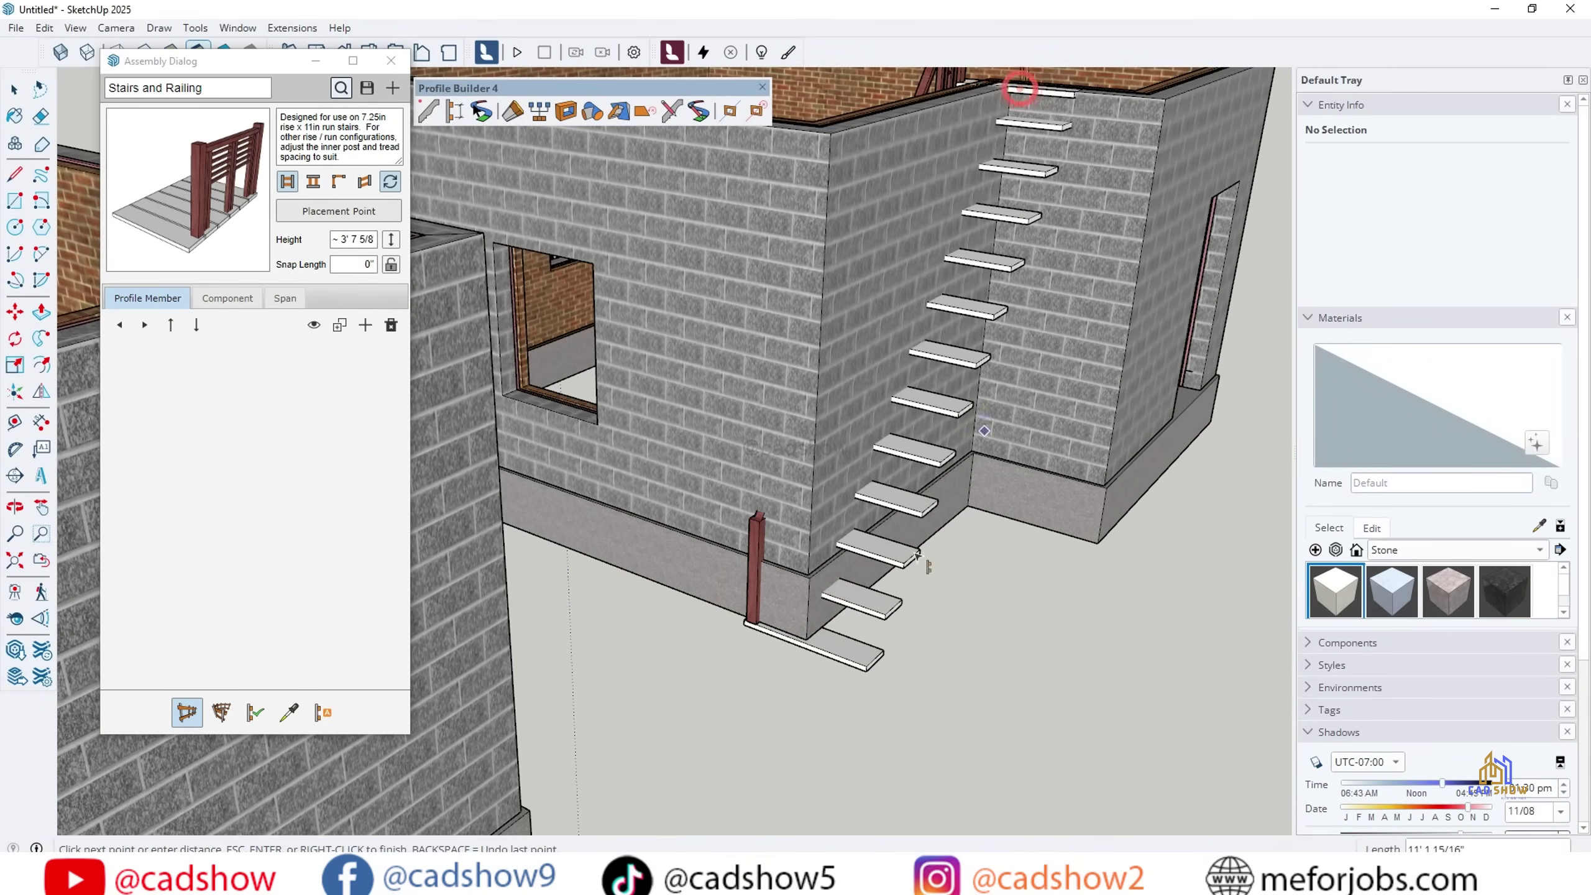
click(17, 88)
key(m)
scroll(696, 675, up, 6)
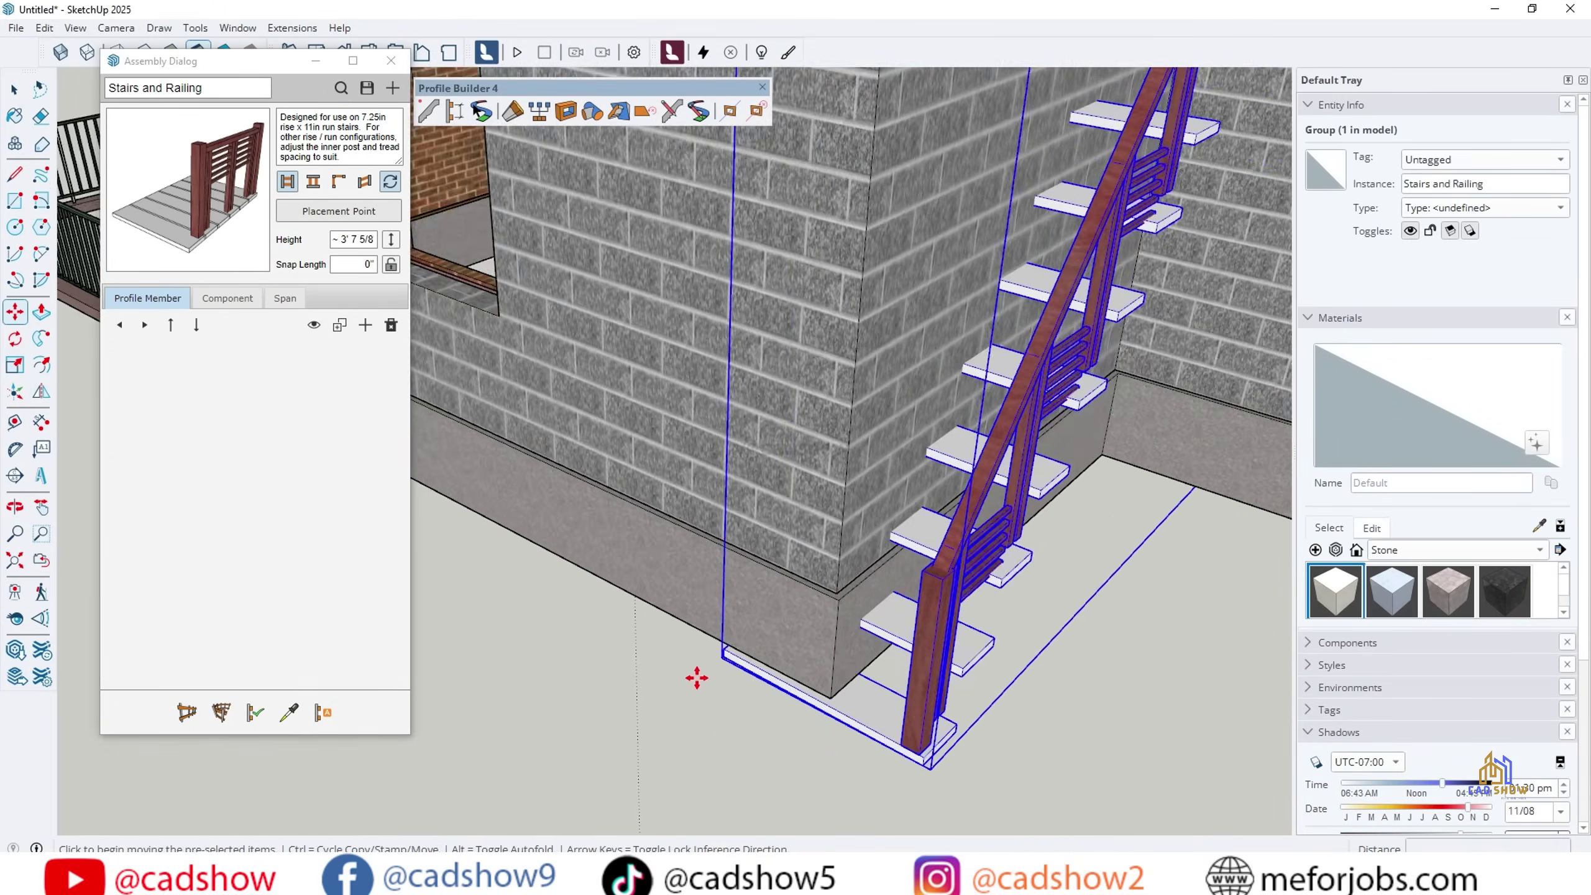
scroll(685, 704, down, 5)
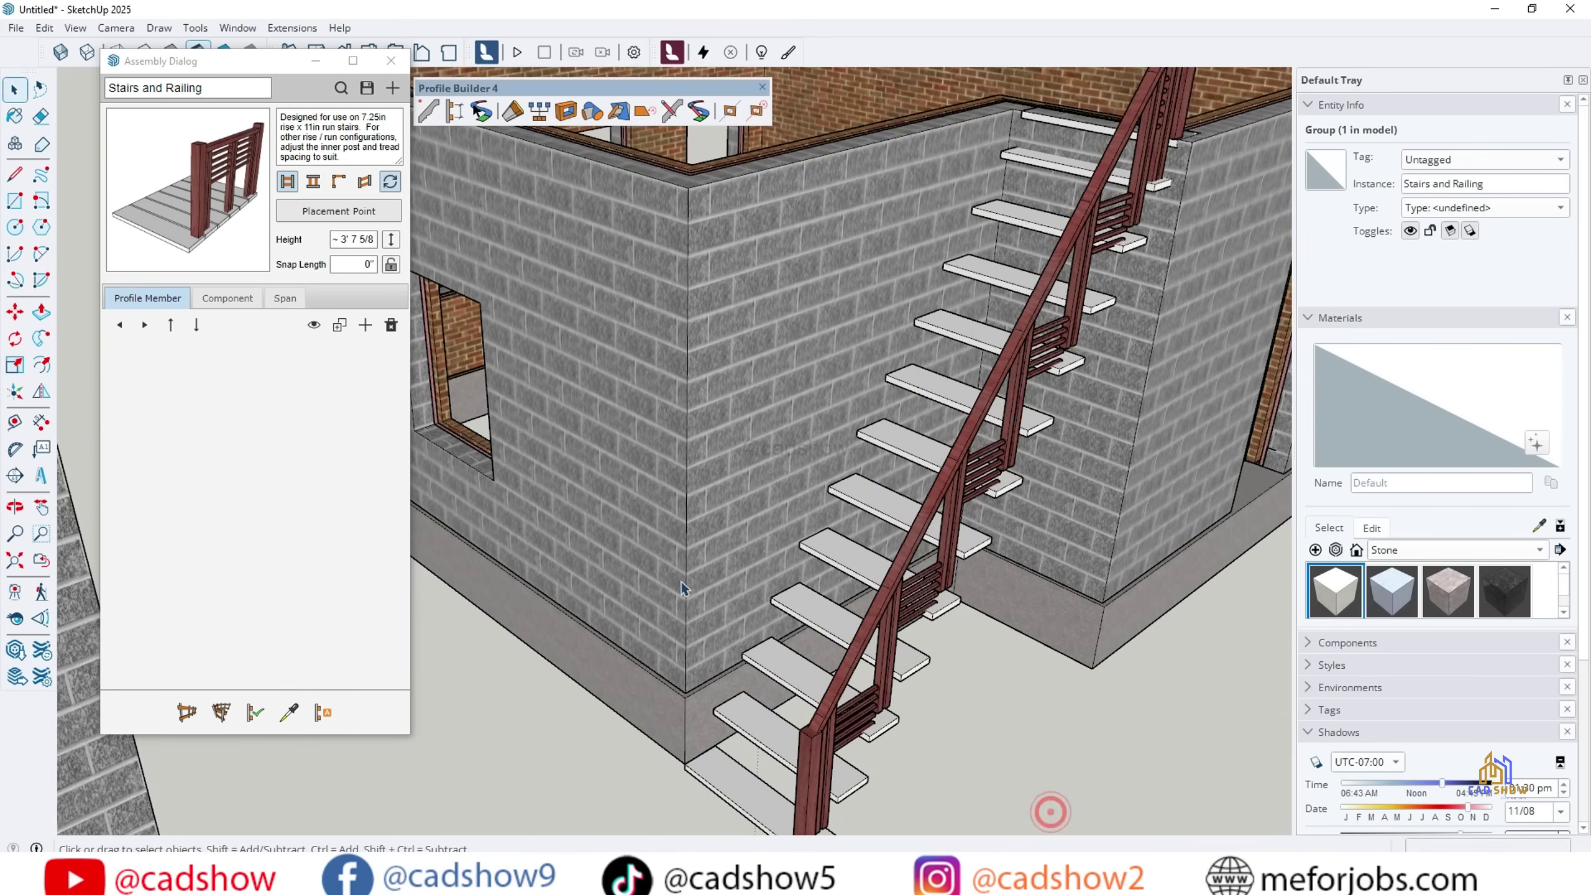
middle_drag(1047, 810, 729, 590)
scroll(703, 627, down, 5)
scroll(703, 627, up, 5)
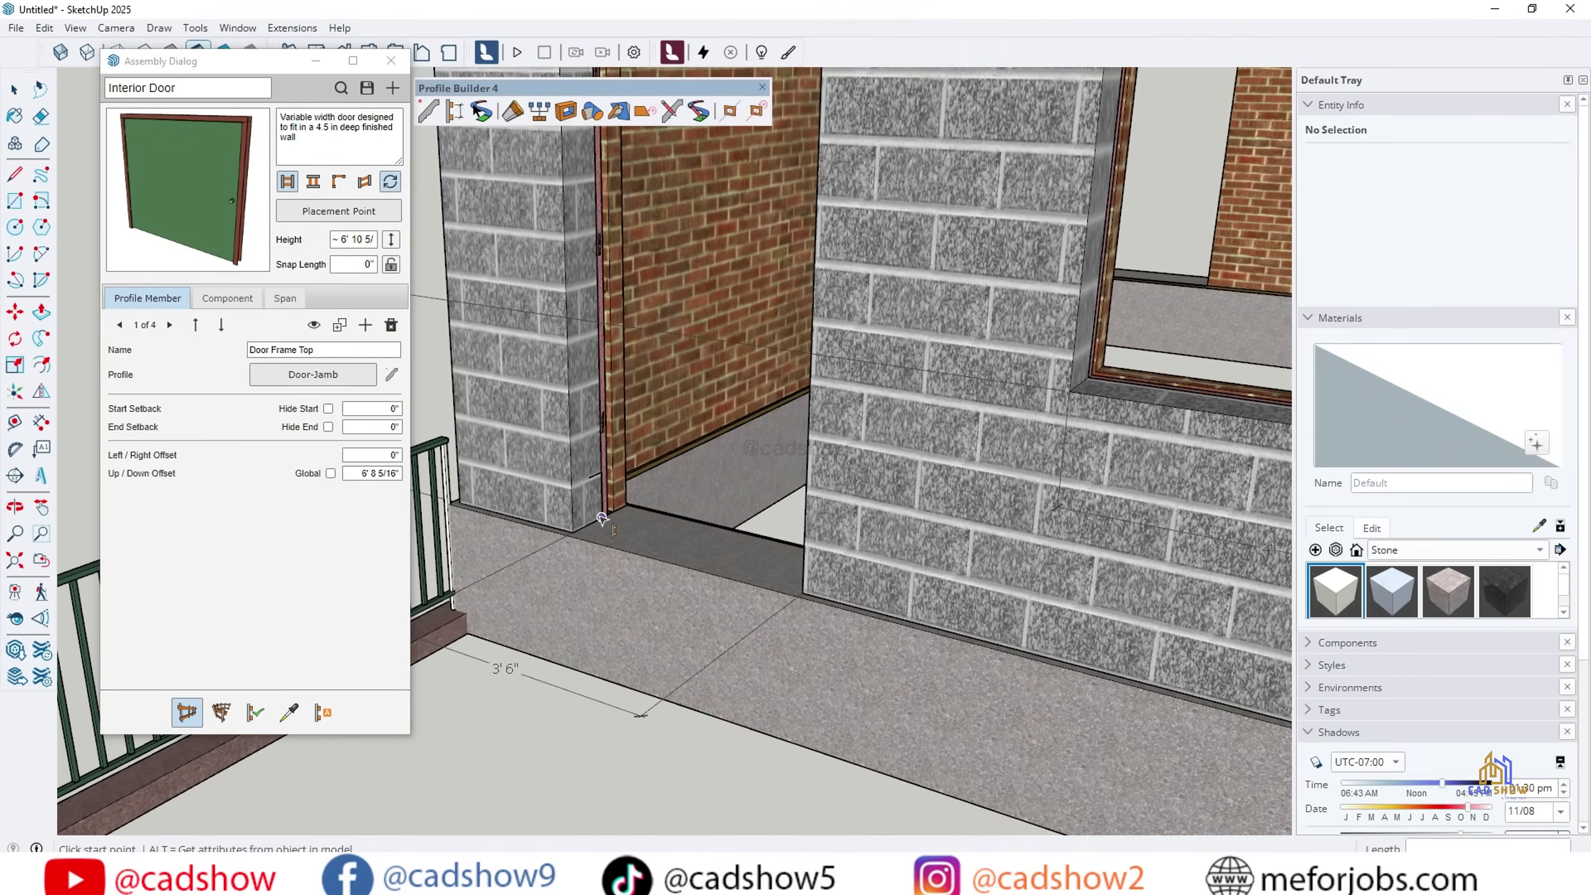
Step: Place the green Interior Door in the doorway opening
click(717, 544)
middle_drag(716, 544, 801, 640)
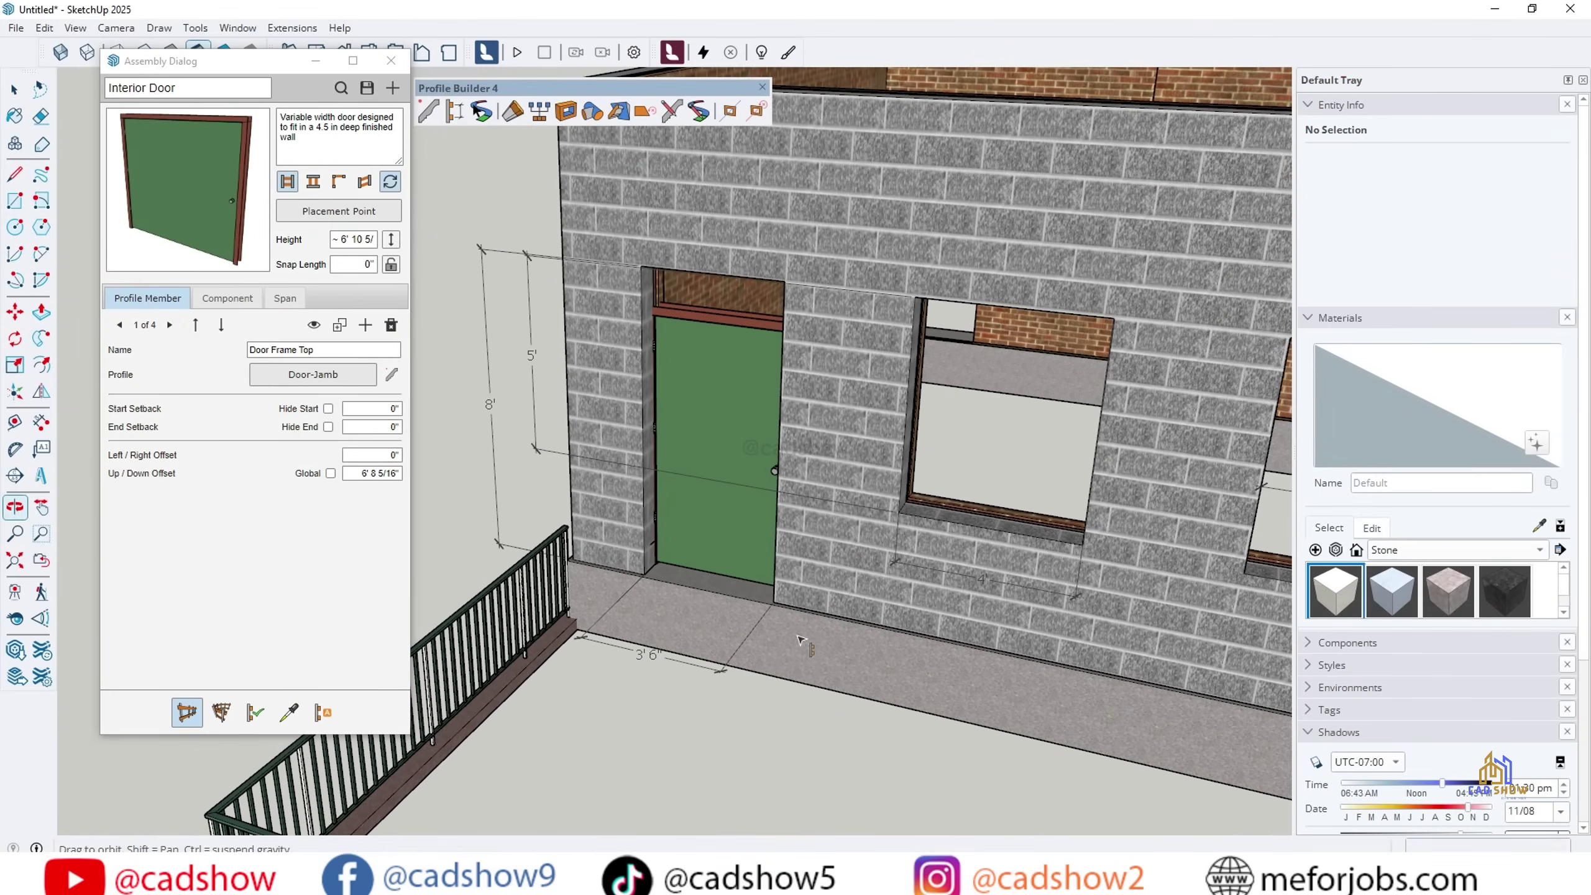
click(696, 335)
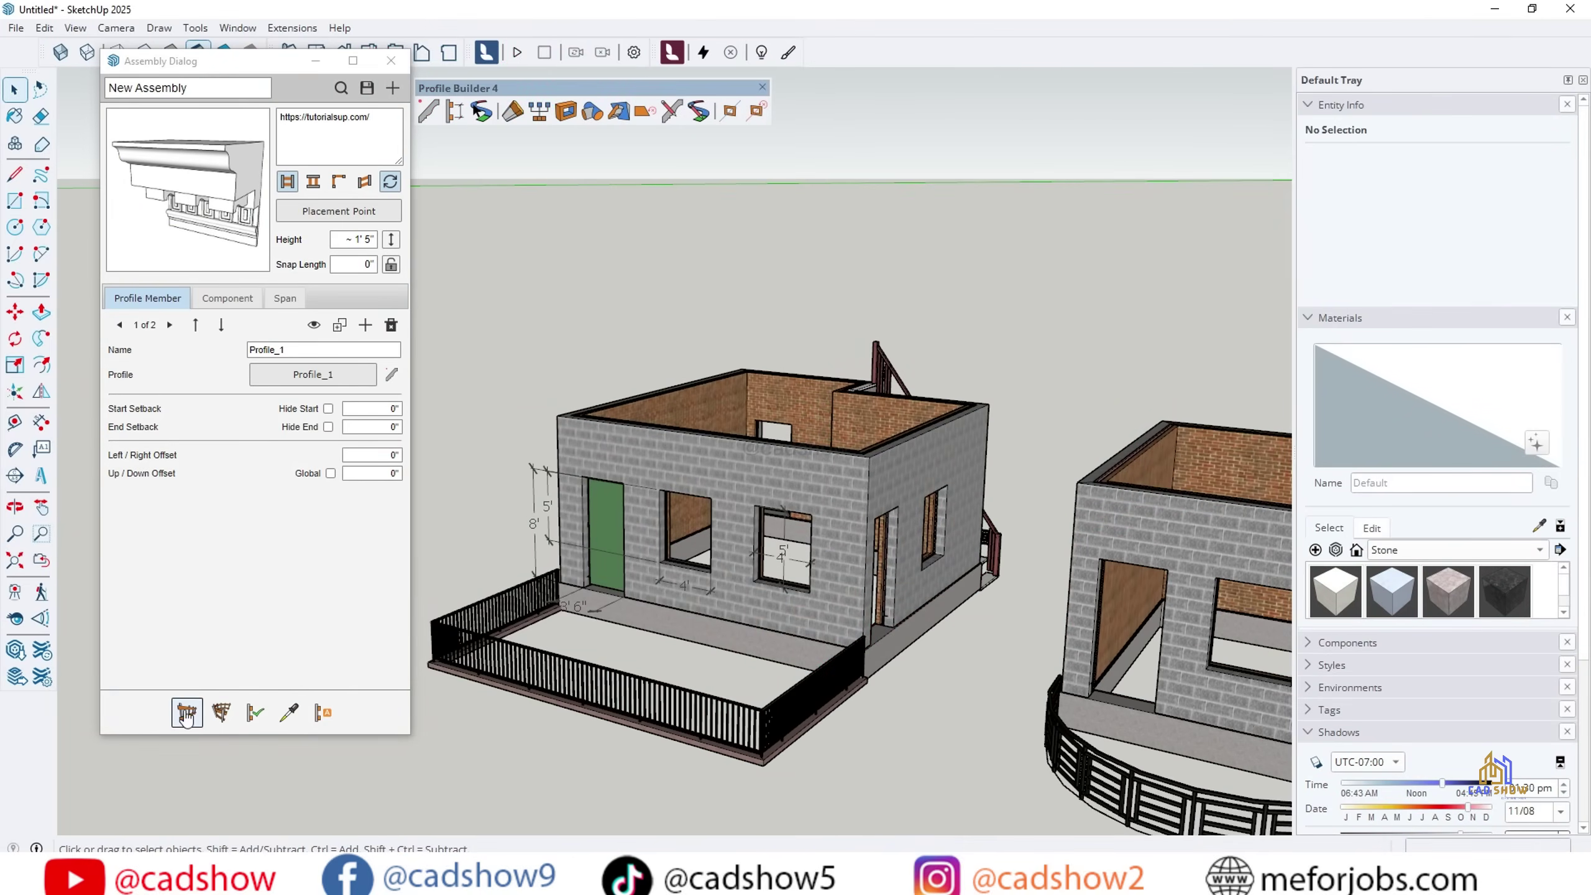
Step: Run cornice molding along both houses' wall tops and set a wooden bench beside the railing
scroll(577, 420, up, 3)
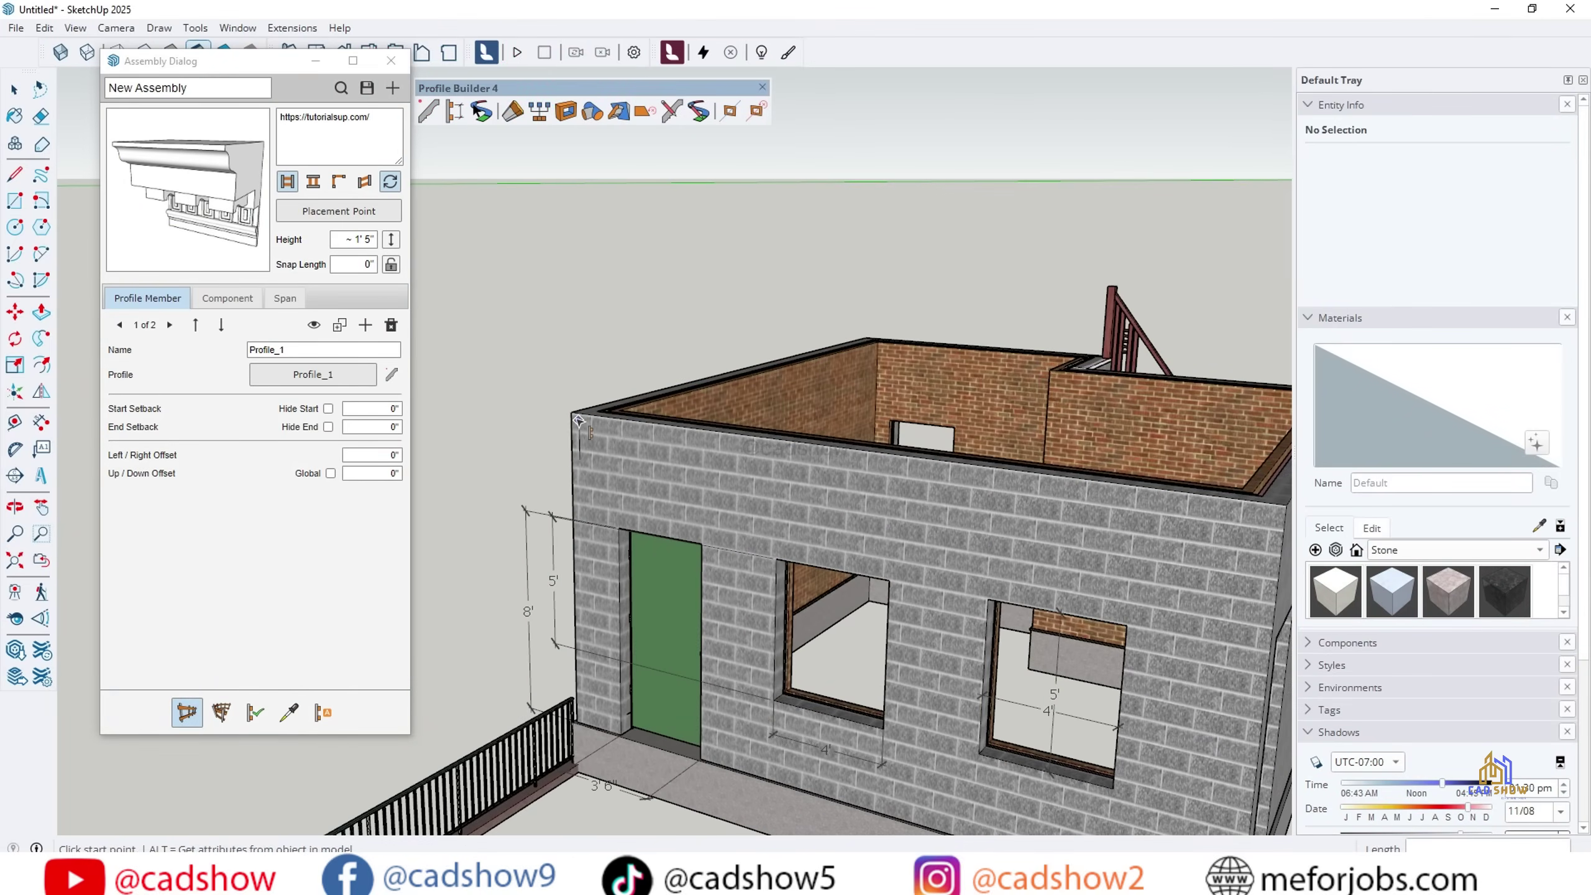
scroll(578, 421, down, 5)
scroll(1084, 418, up, 4)
scroll(1108, 472, down, 4)
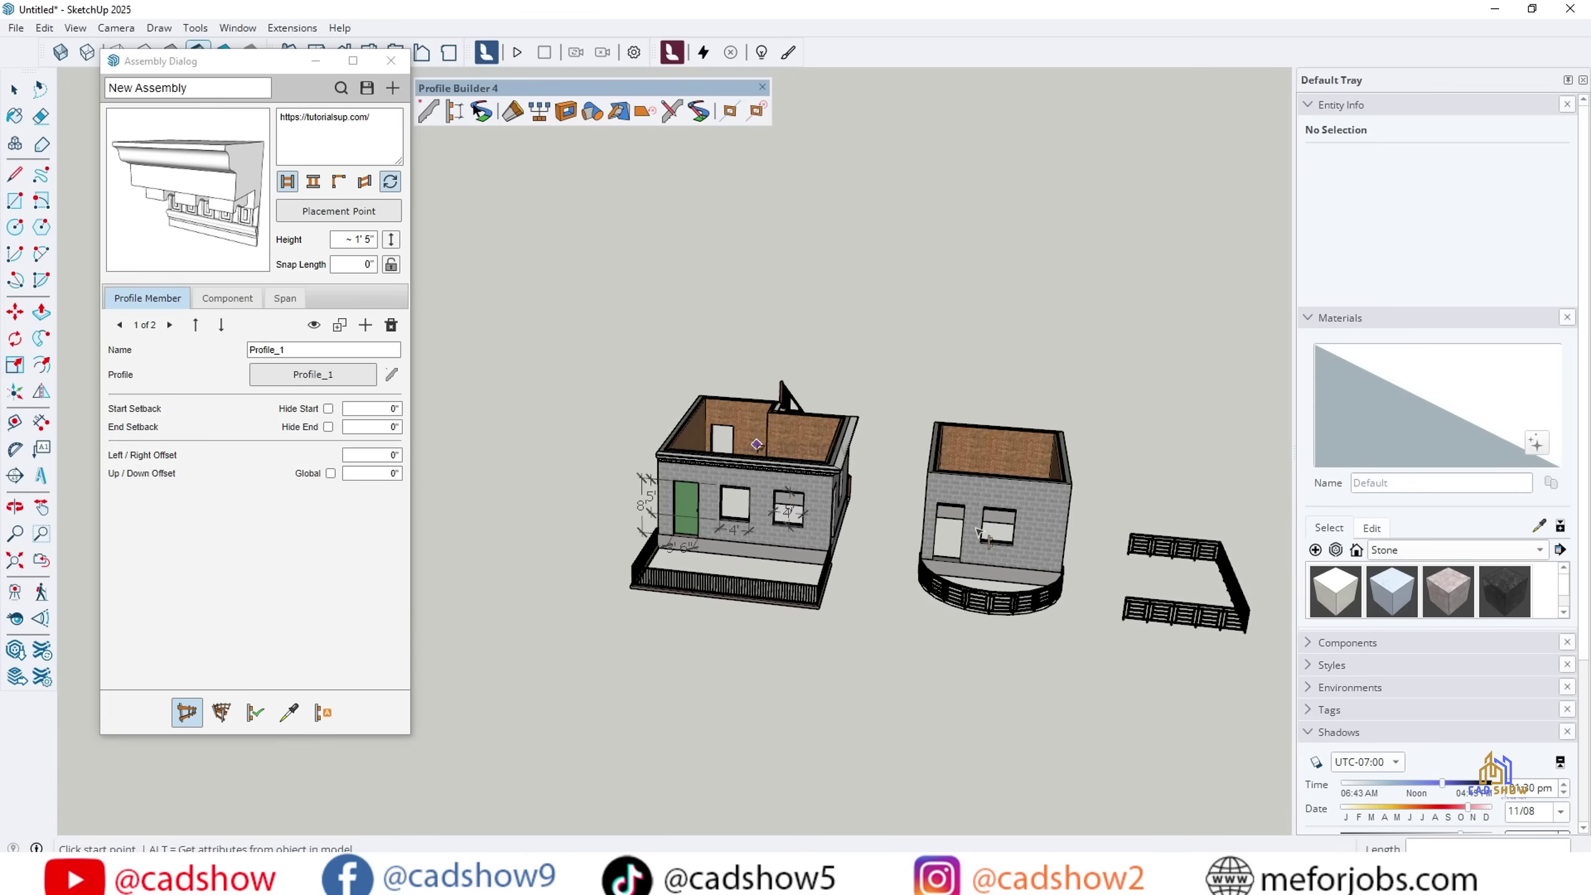
scroll(983, 534, up, 5)
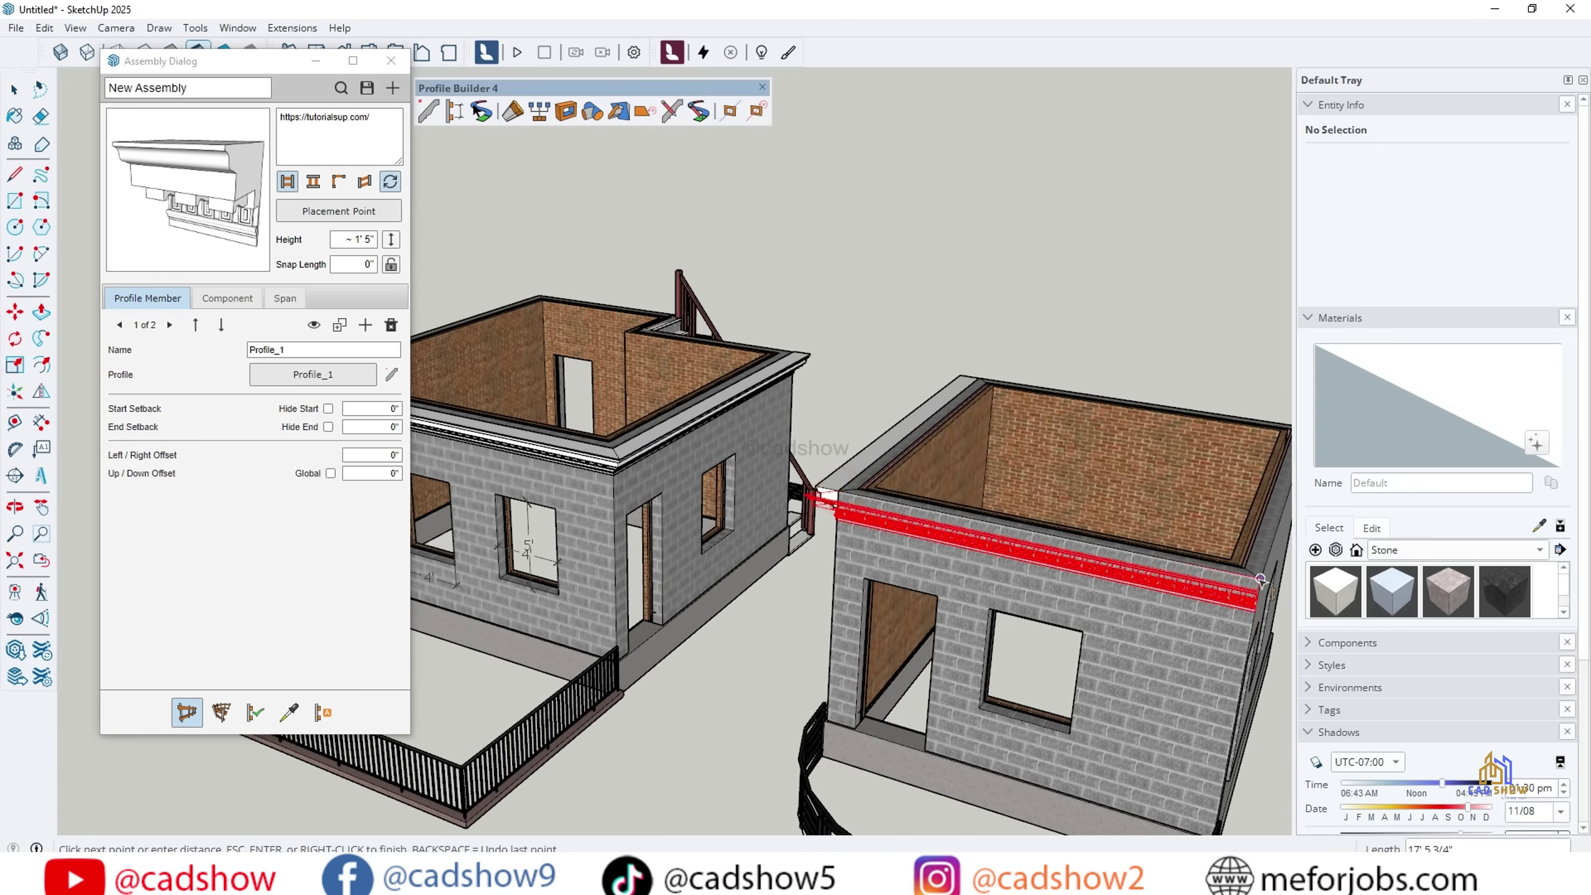
double_click(1260, 580)
scroll(1260, 580, down, 3)
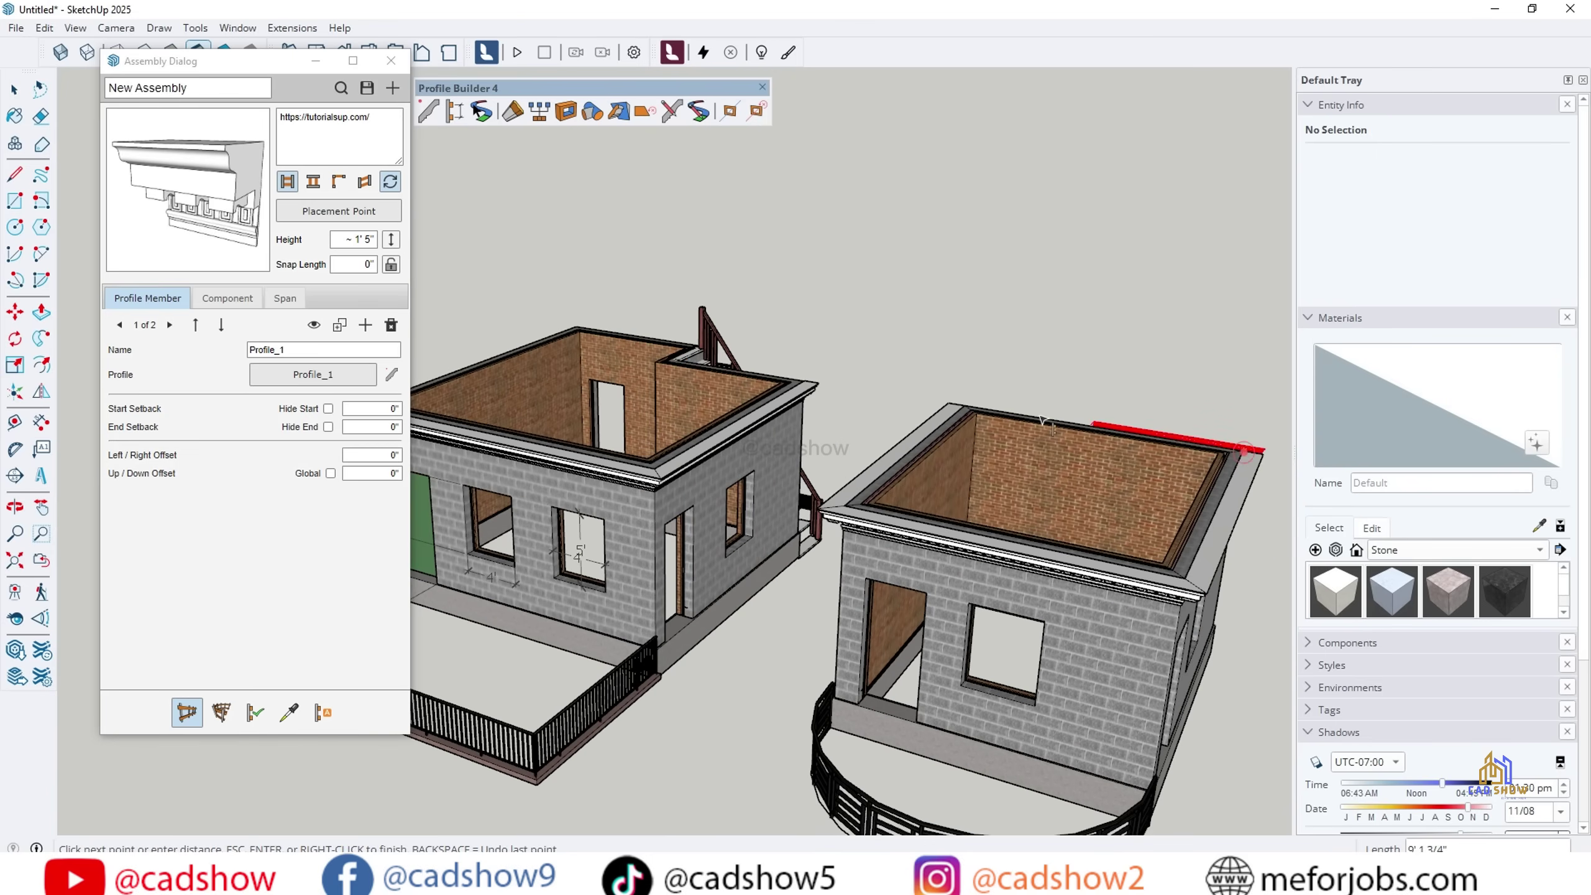
scroll(952, 445, up, 8)
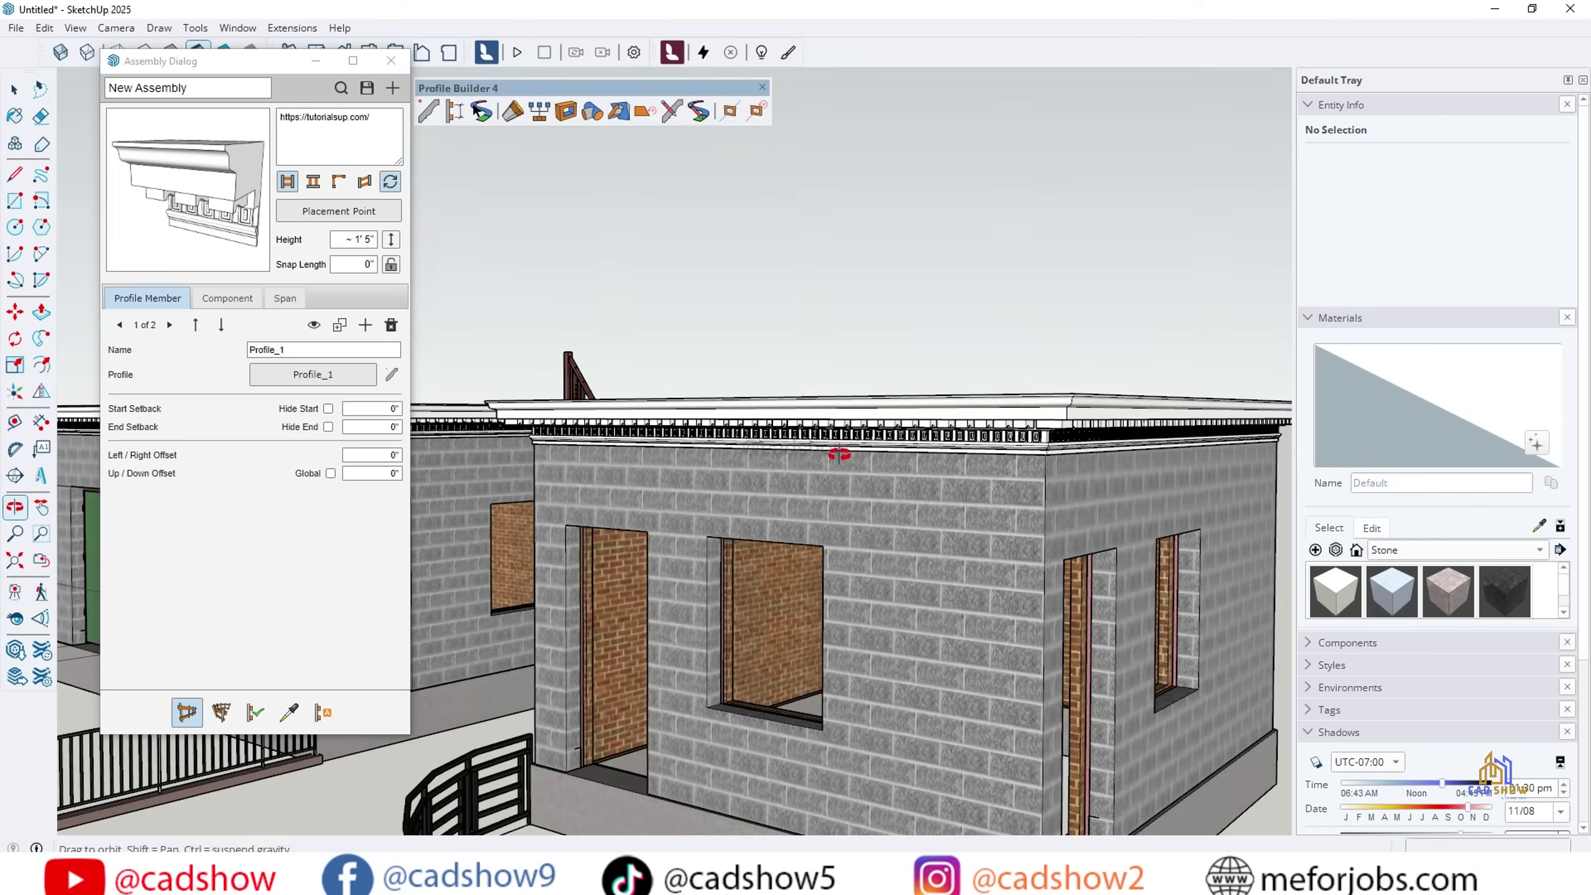
mouse_move(839, 455)
mouse_down()
mouse_move(853, 377)
mouse_move(815, 445)
mouse_up()
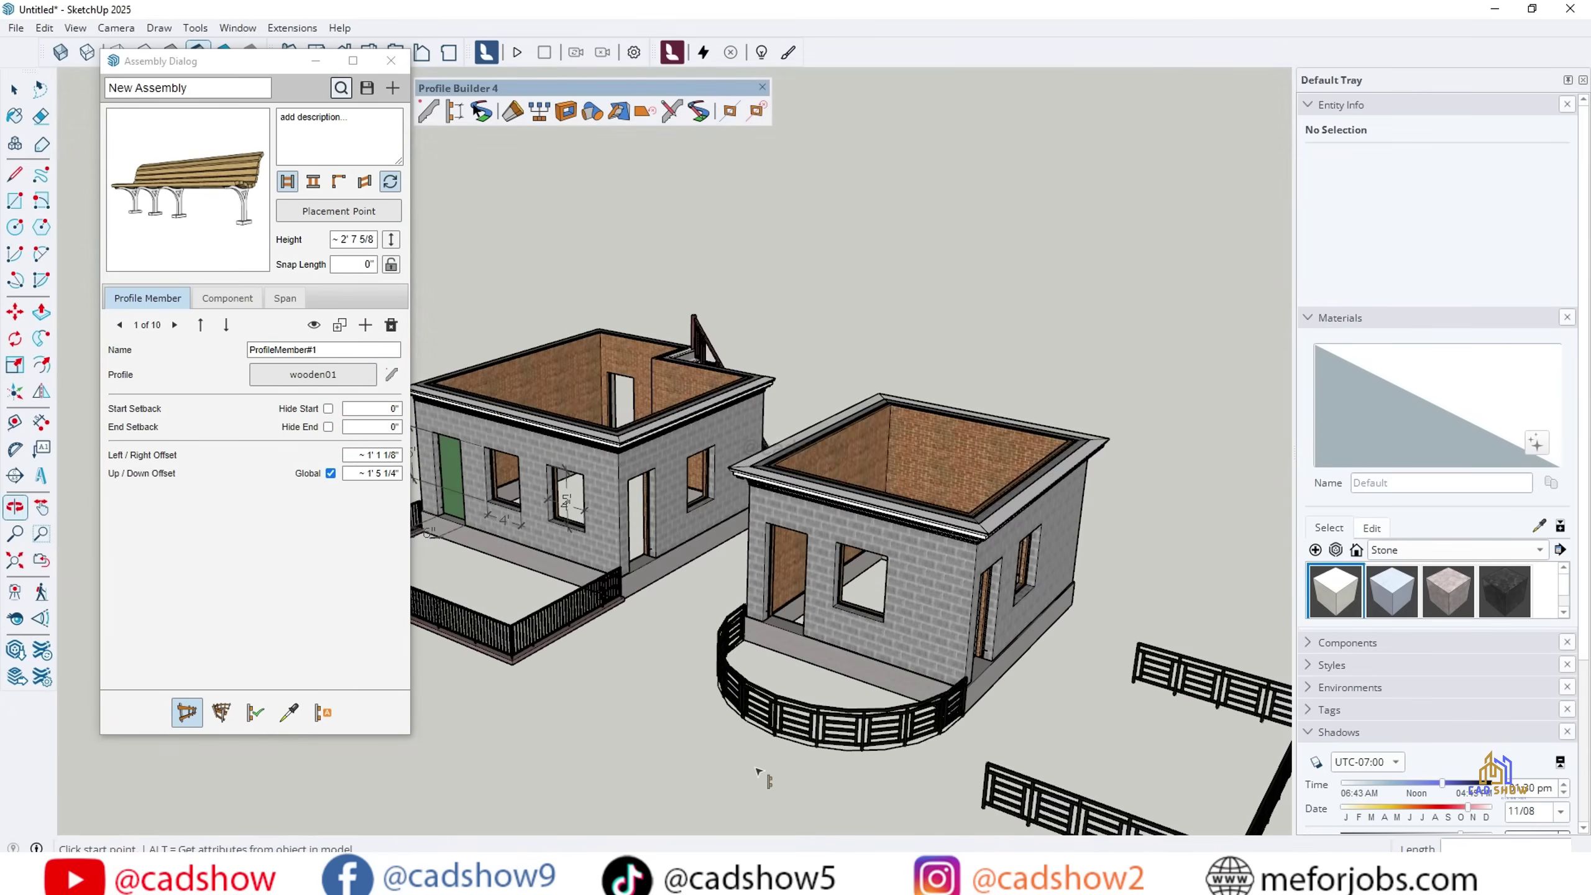
scroll(640, 540, up, 6)
click(542, 646)
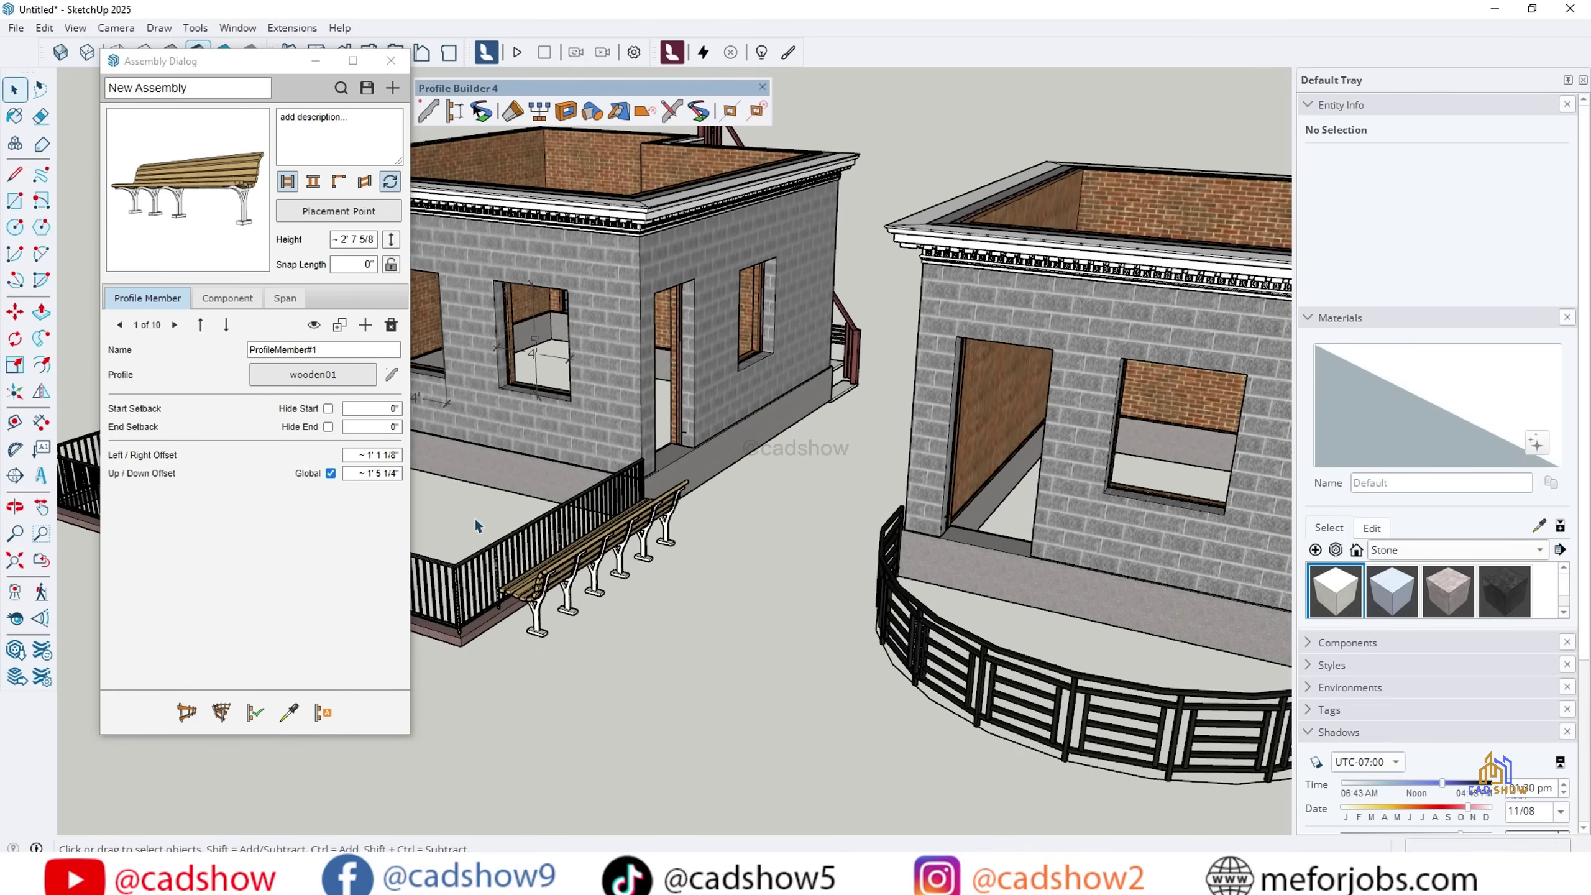
key(Return)
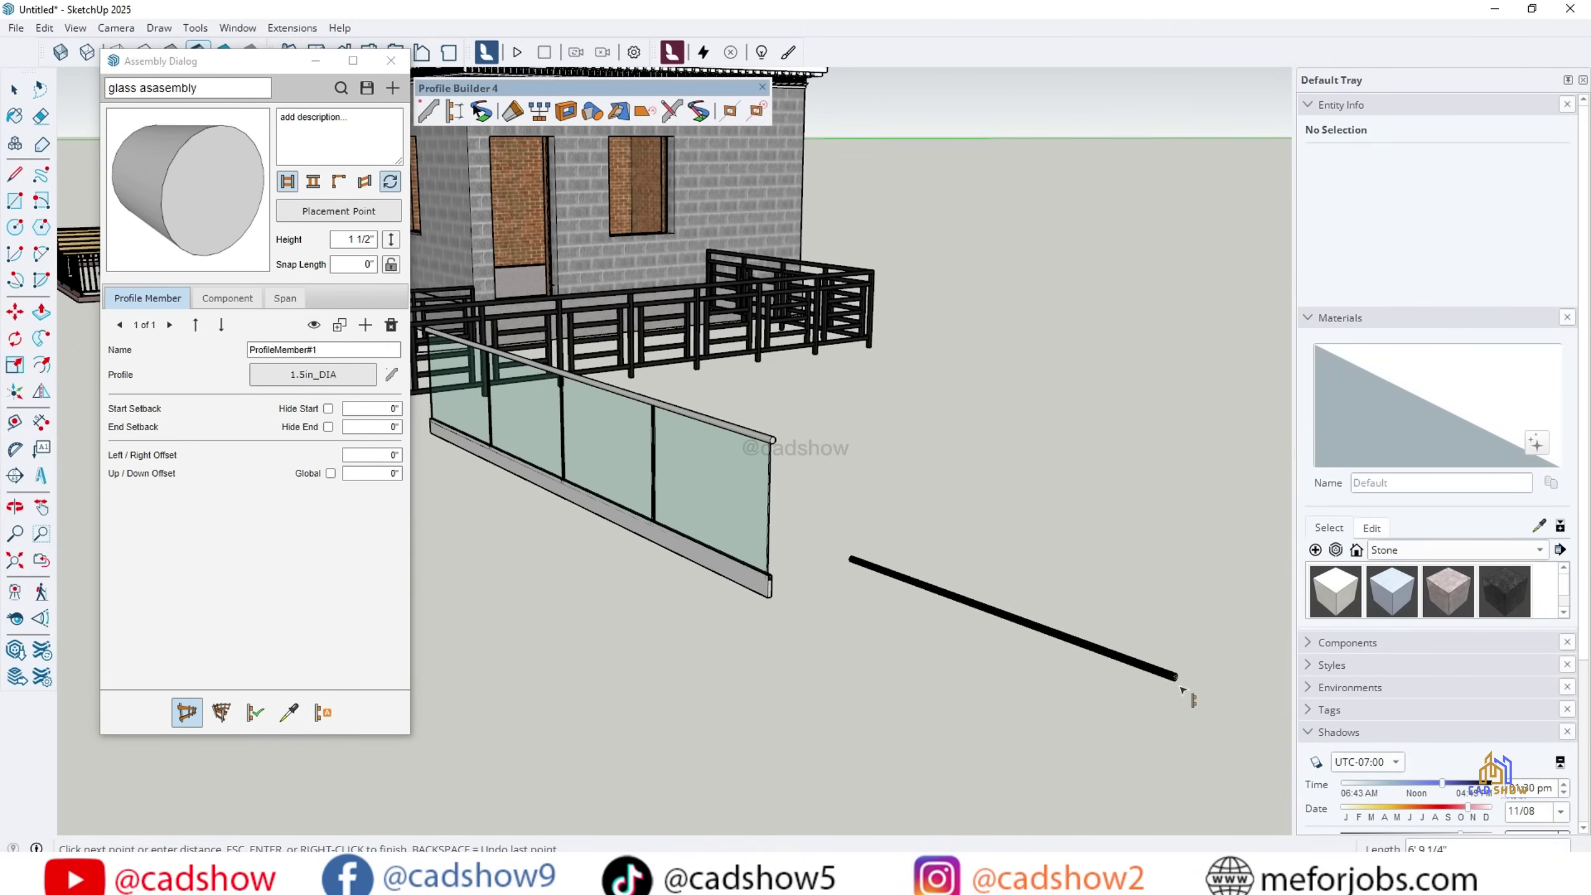
Step: Select the glass panel and make it a component named Glass
click(971, 519)
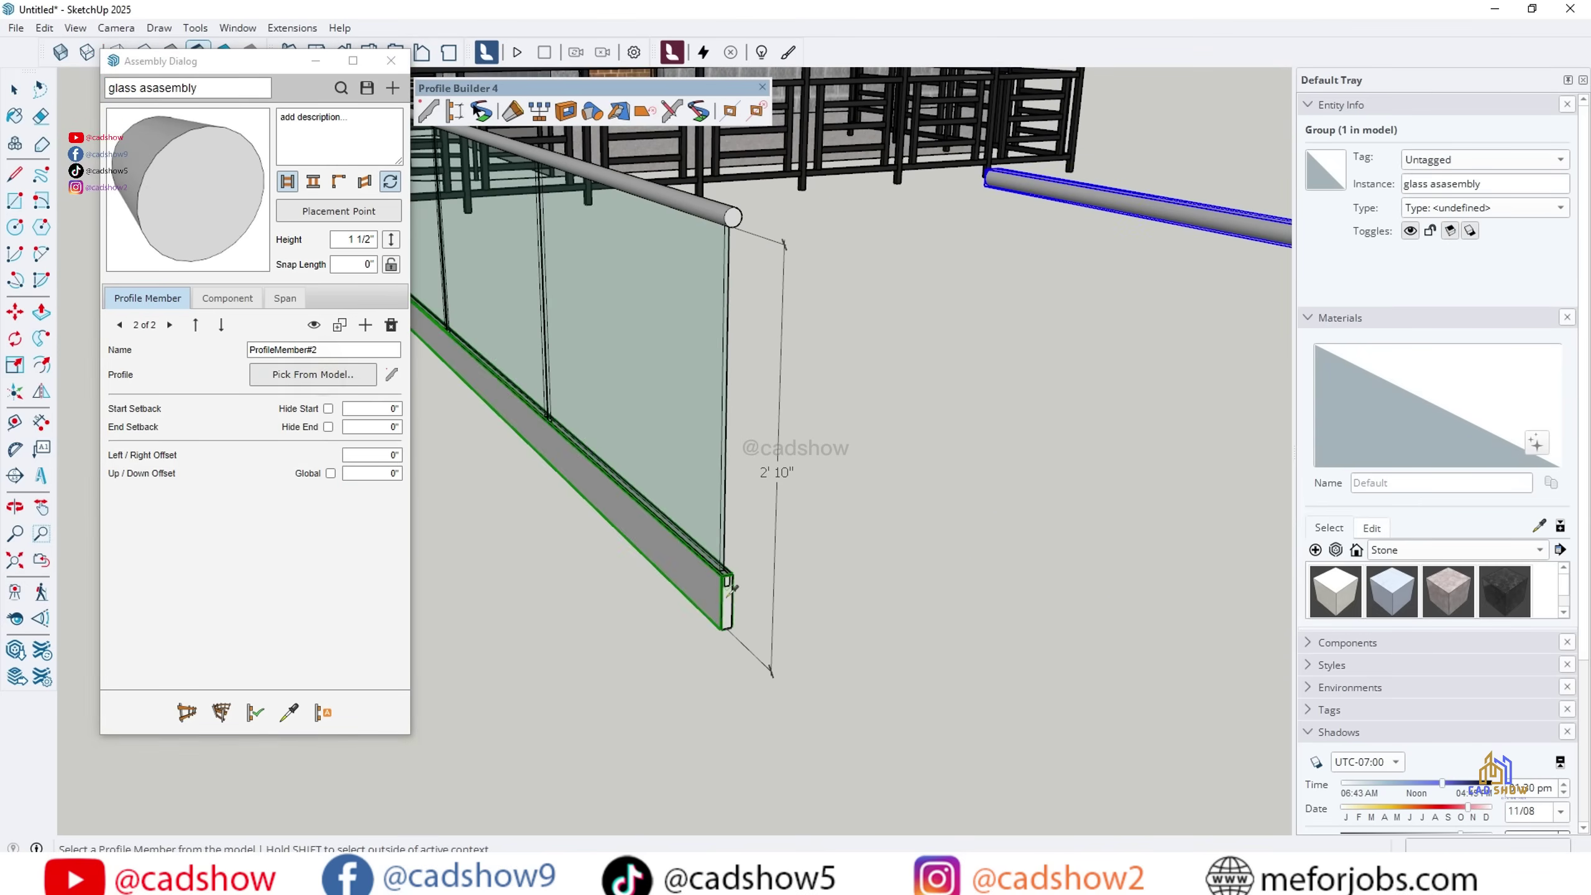
click(707, 345)
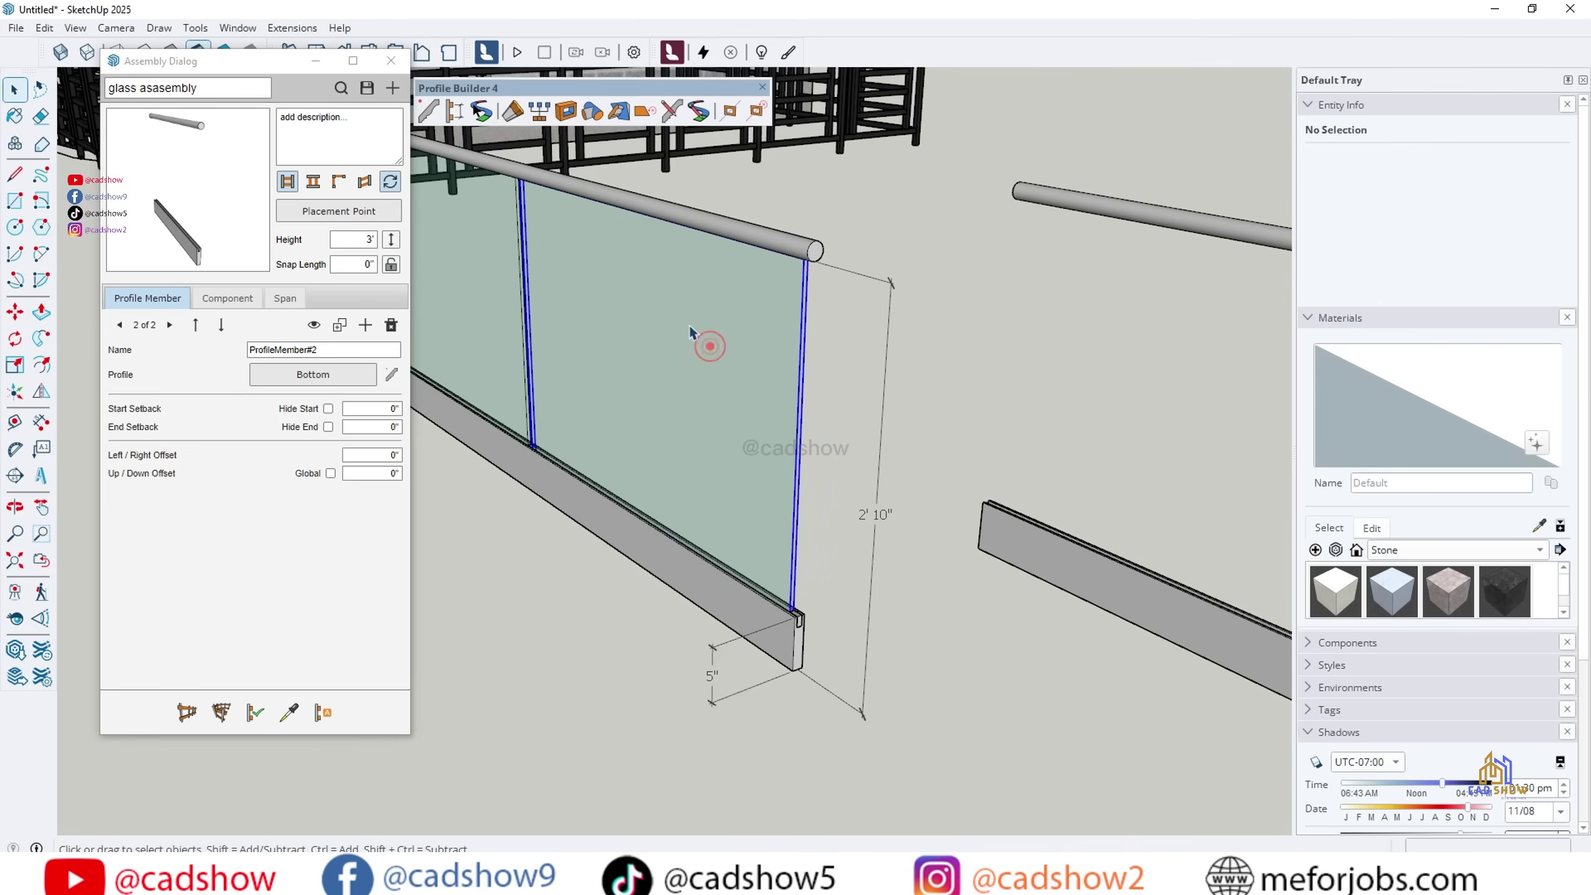
key(g)
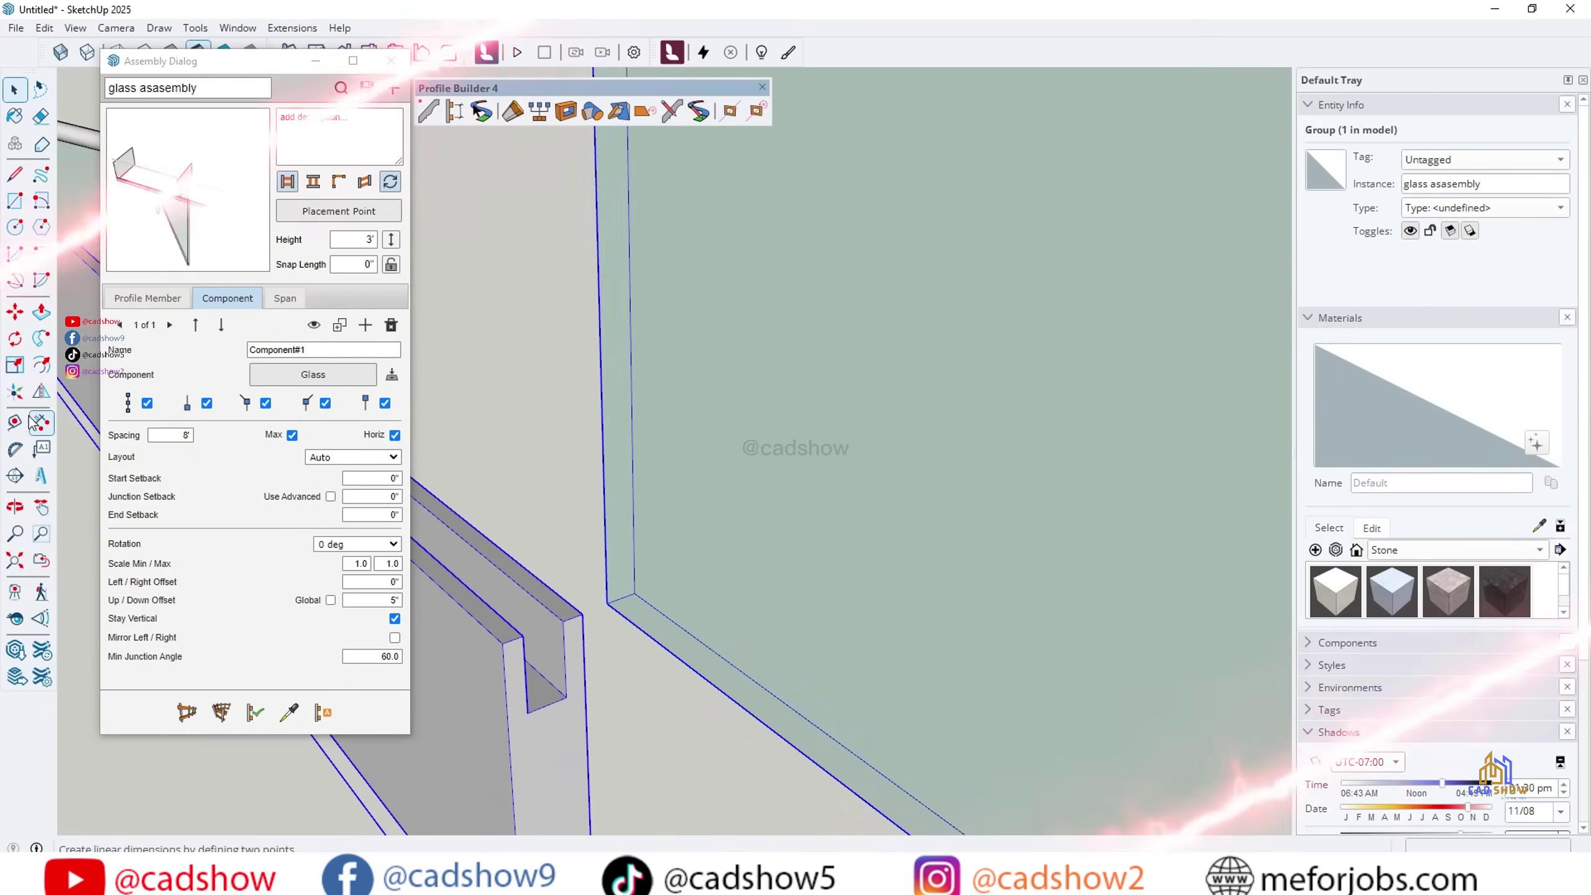
Step: Offset the glass panels 1 1/16" sideways and 4 1/2" vertically into the rail channel
click(37, 422)
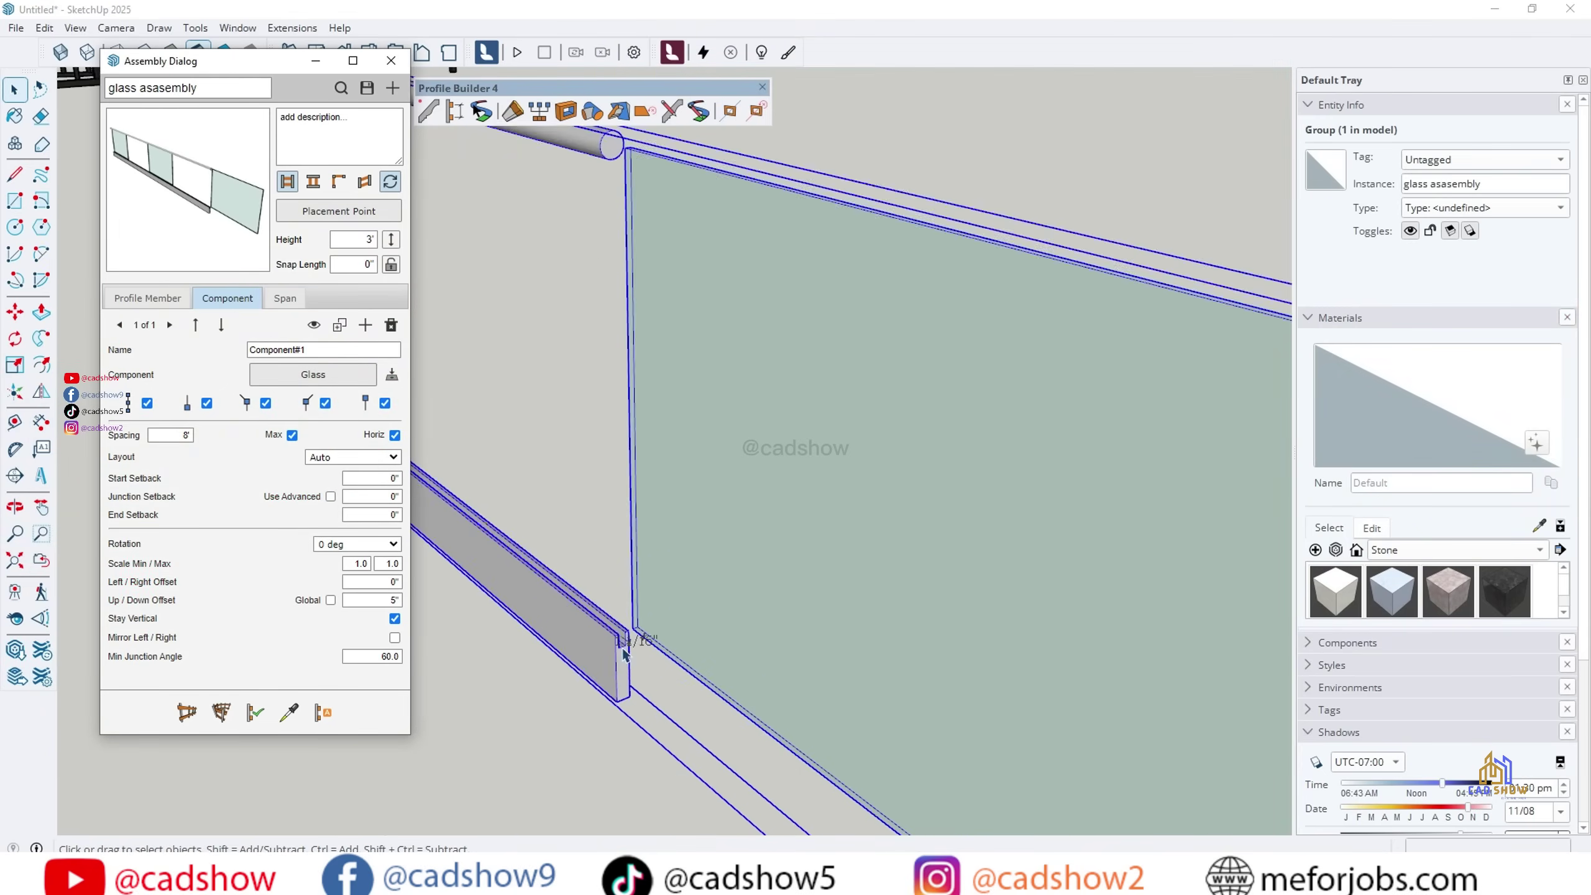
text(1 1/16)
click(255, 712)
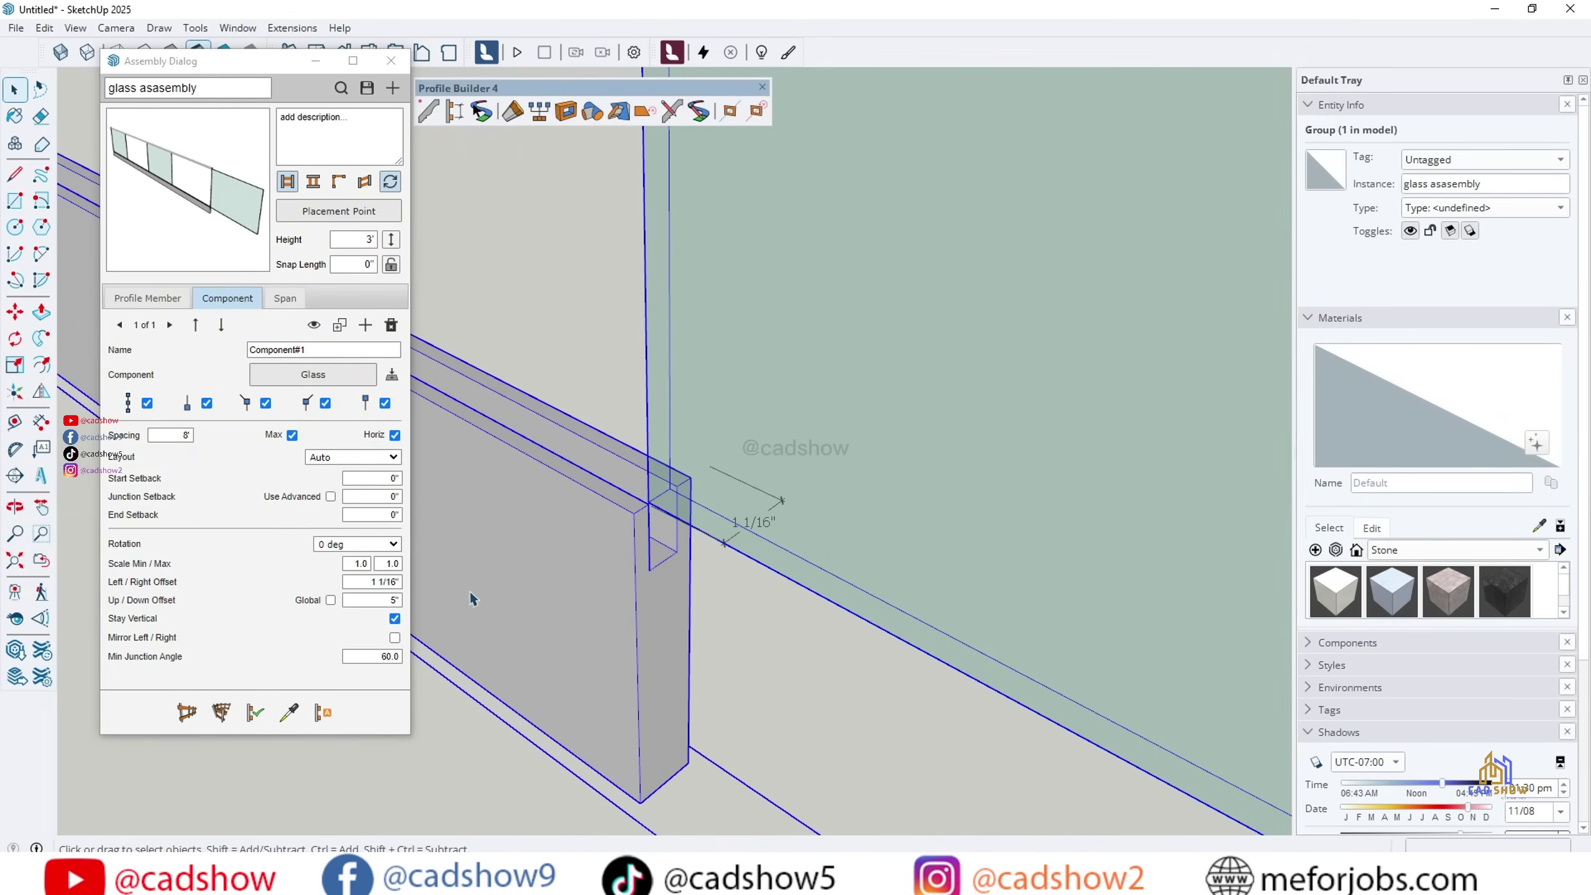
key(Return)
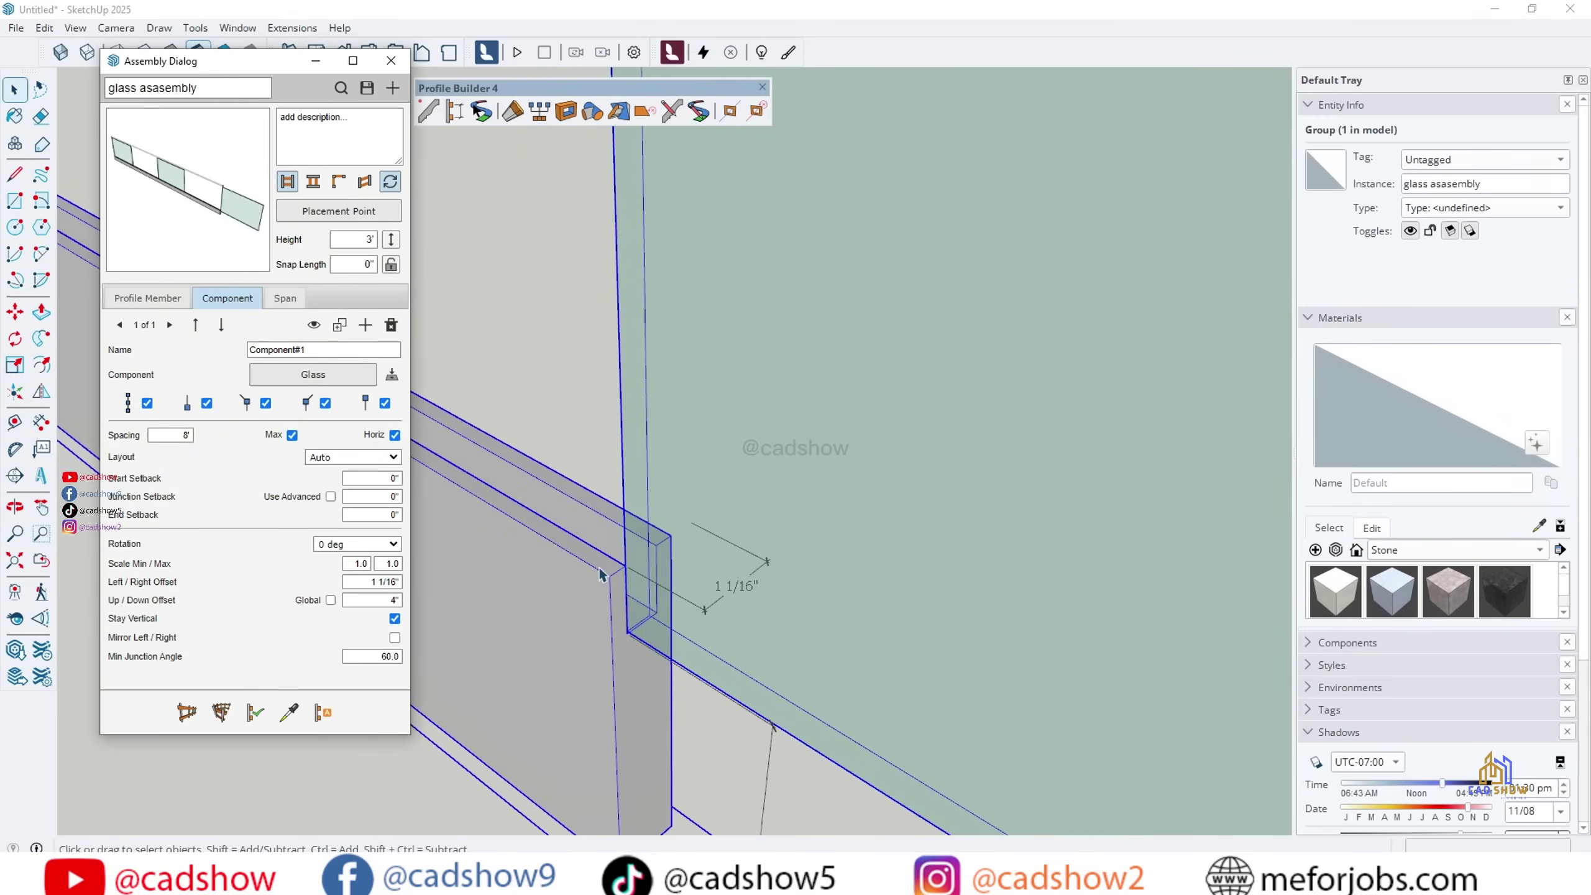
key(Return)
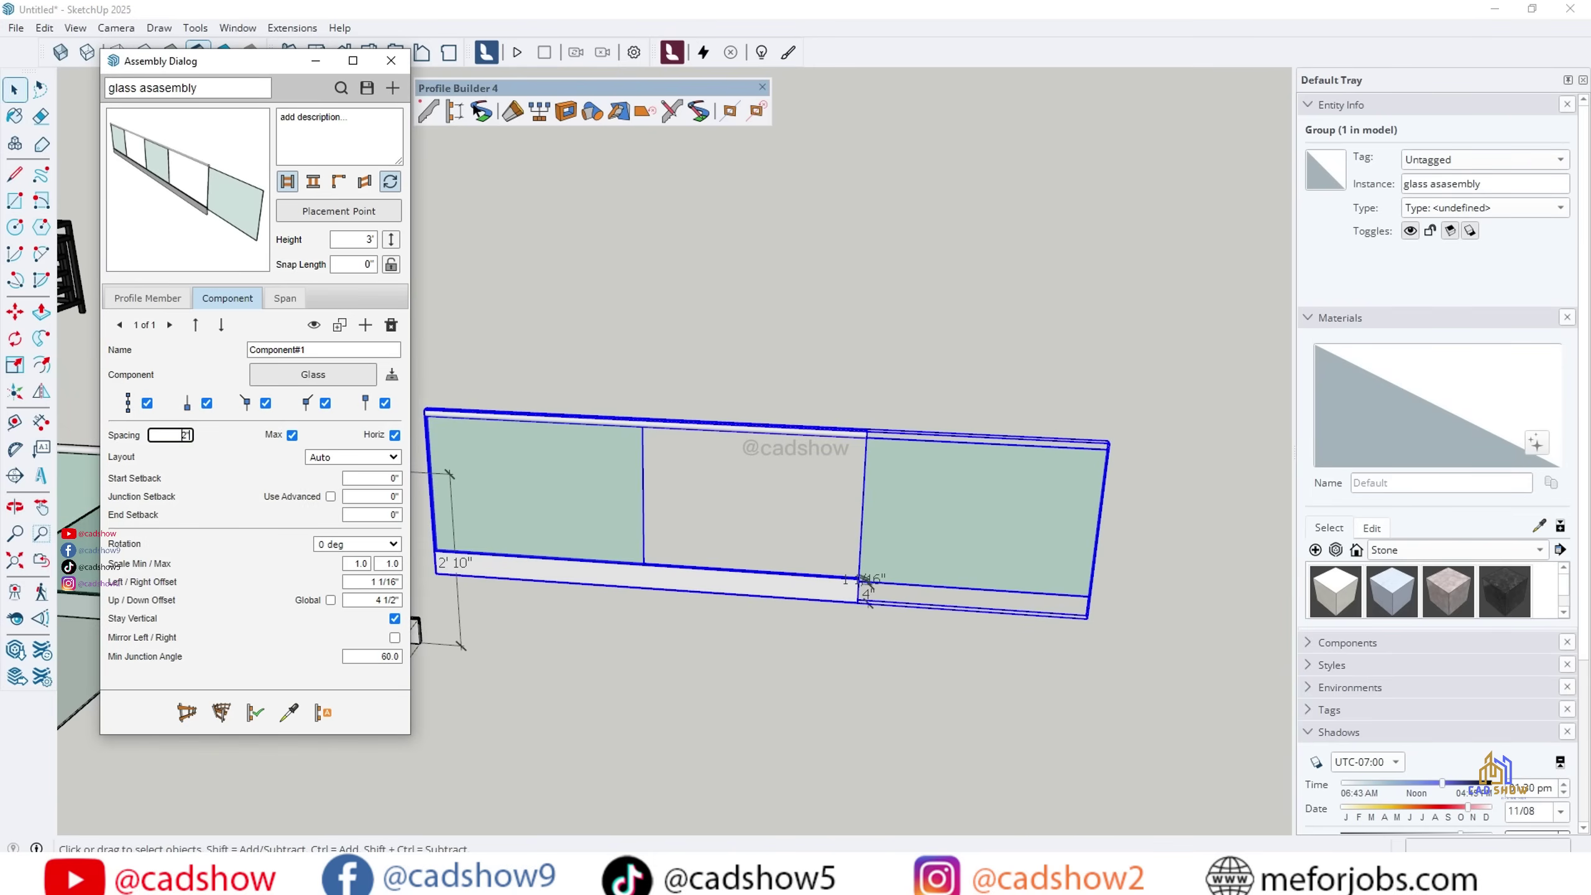
Step: Set the glass panel spacing to 3' 11" and rebuild the glass railing
key(Return)
scroll(868, 600, up, 5)
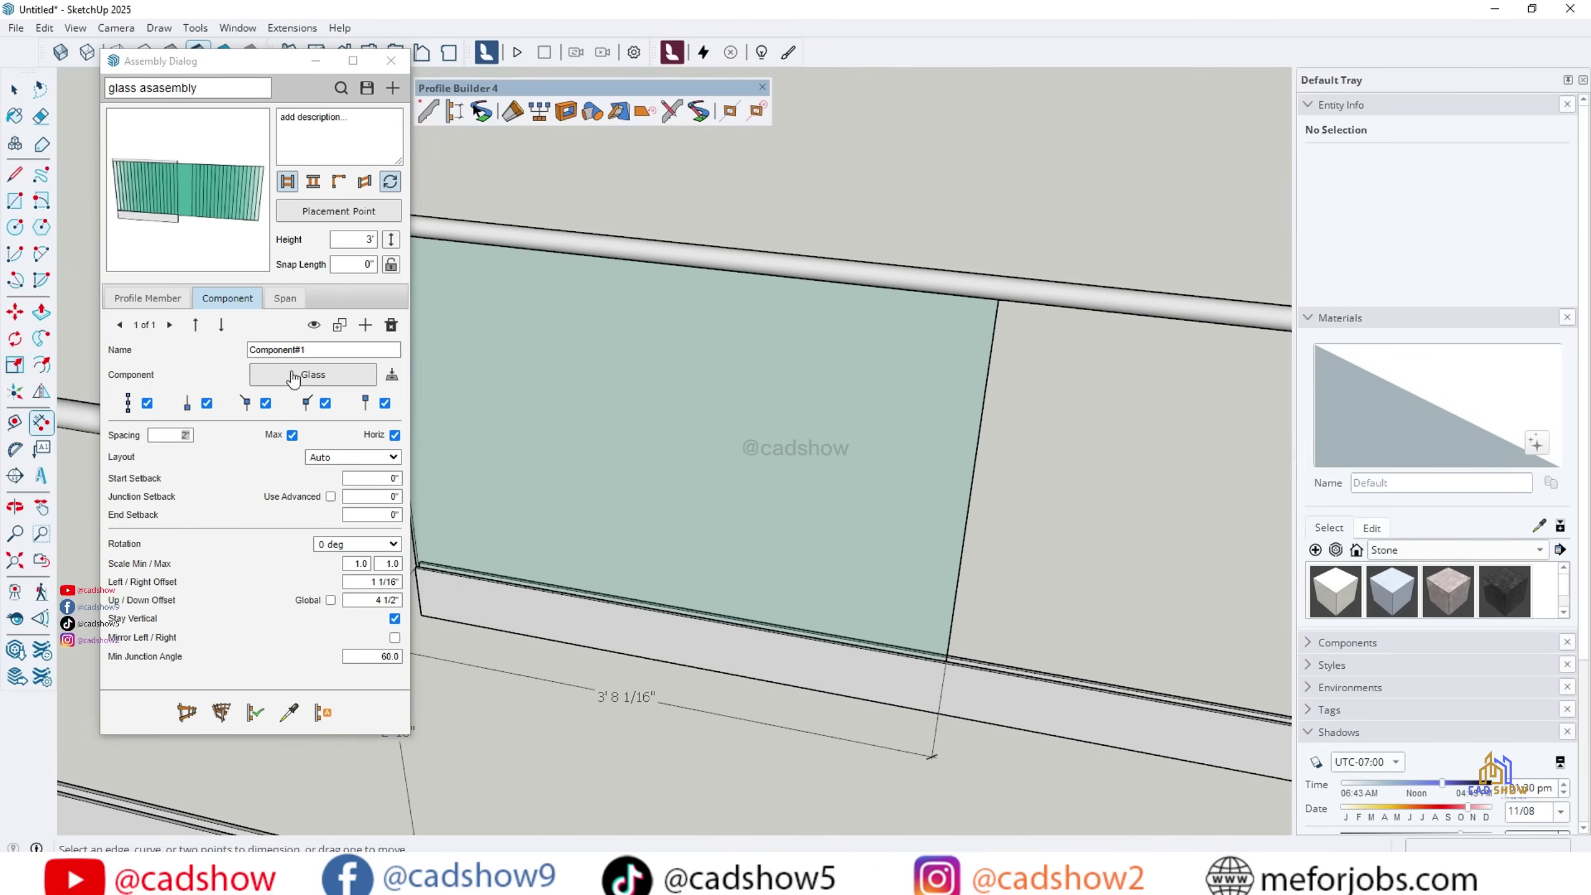
click(174, 436)
key(Return)
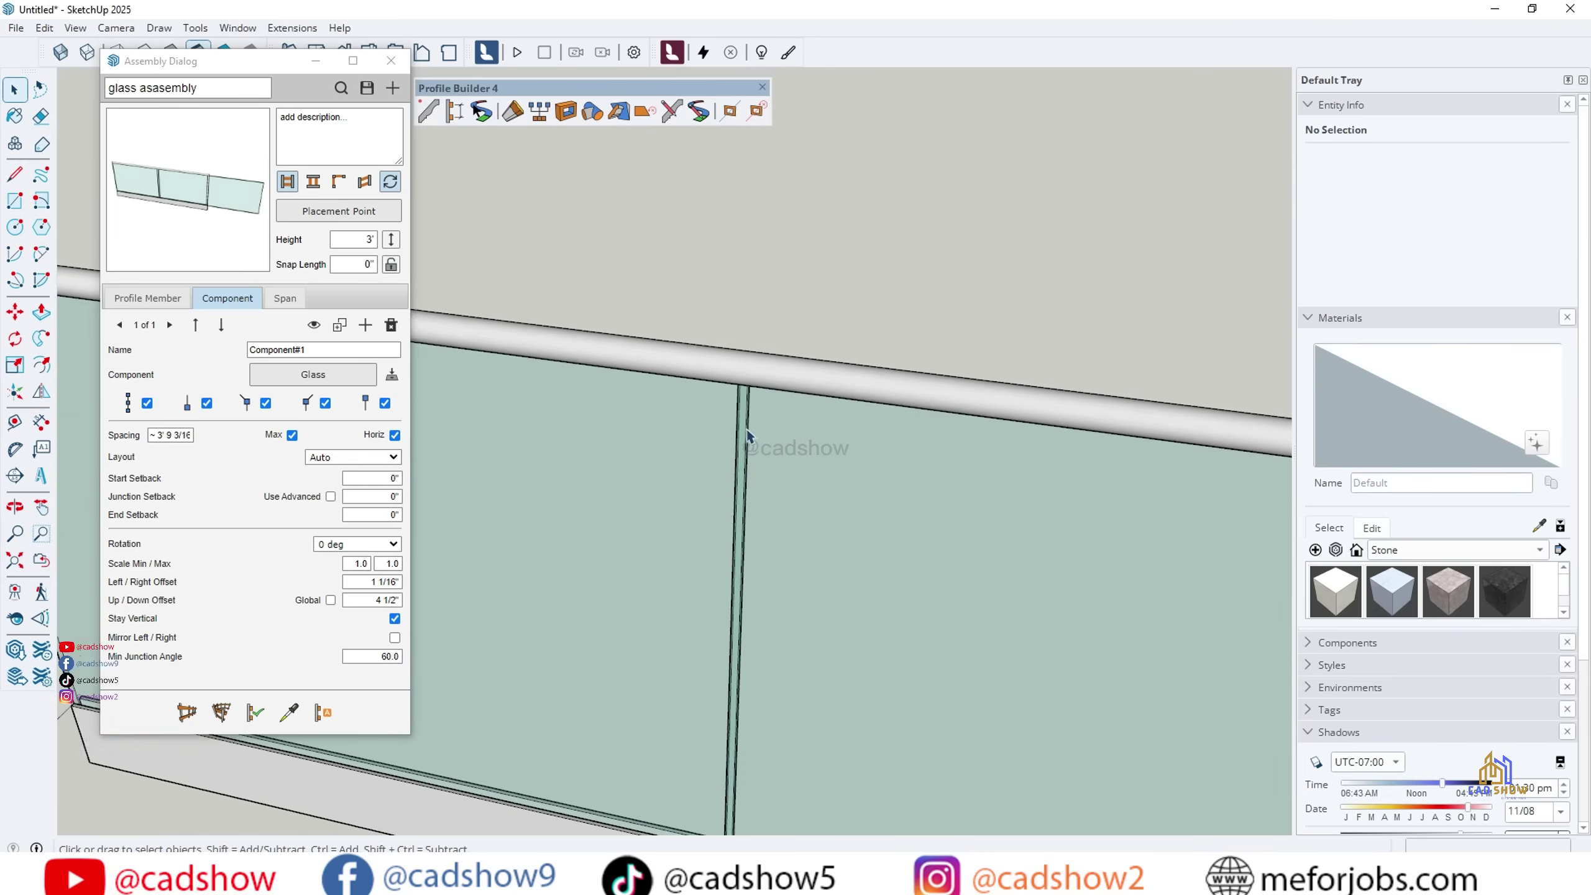
click(251, 715)
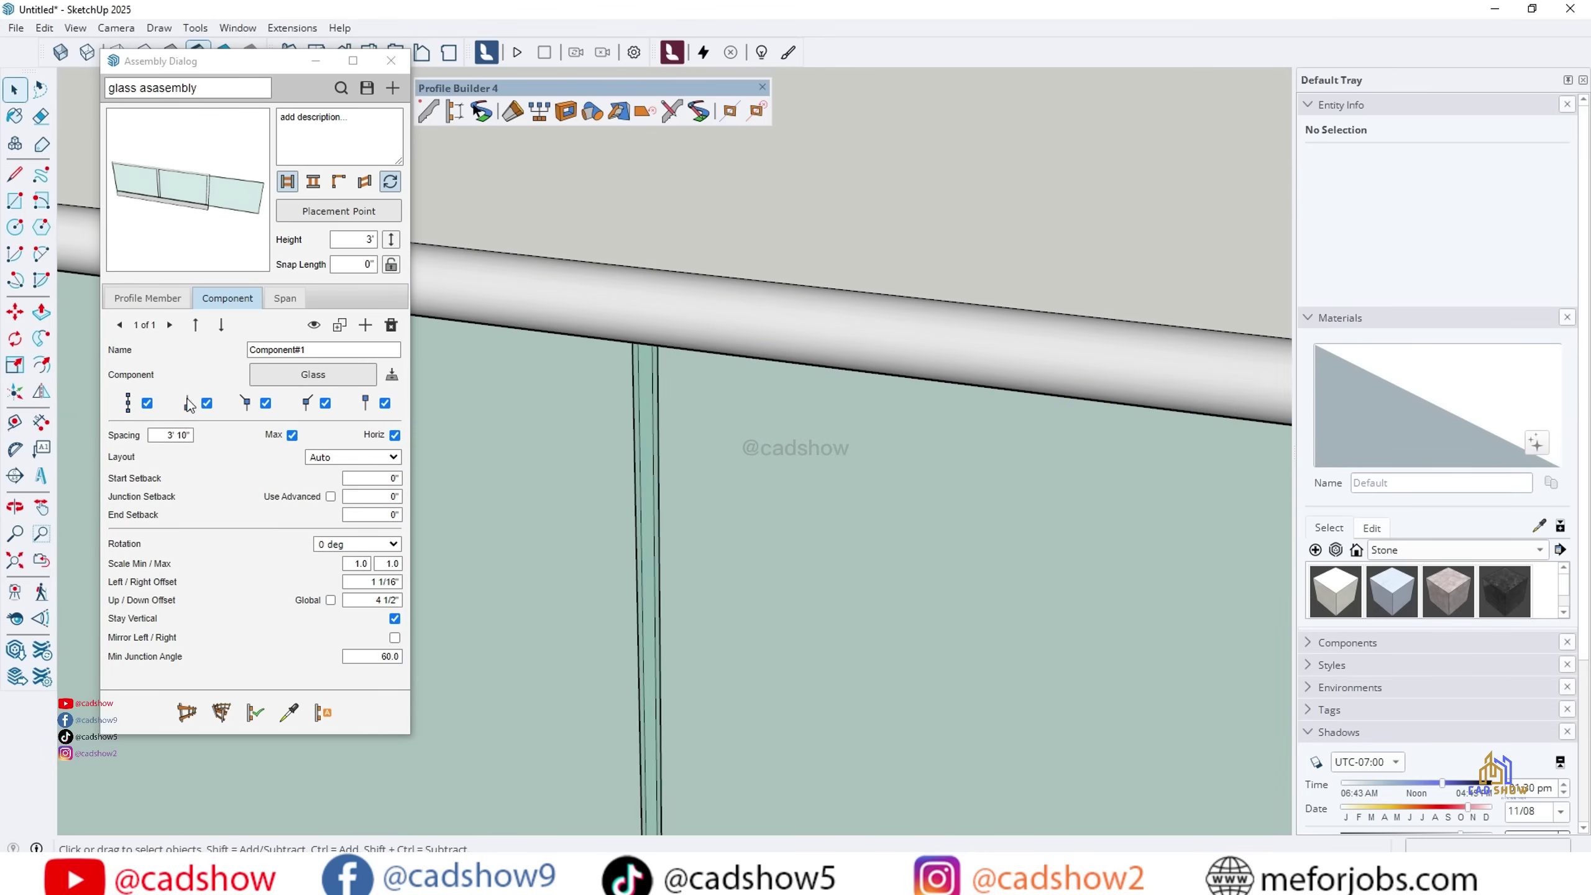
click(257, 713)
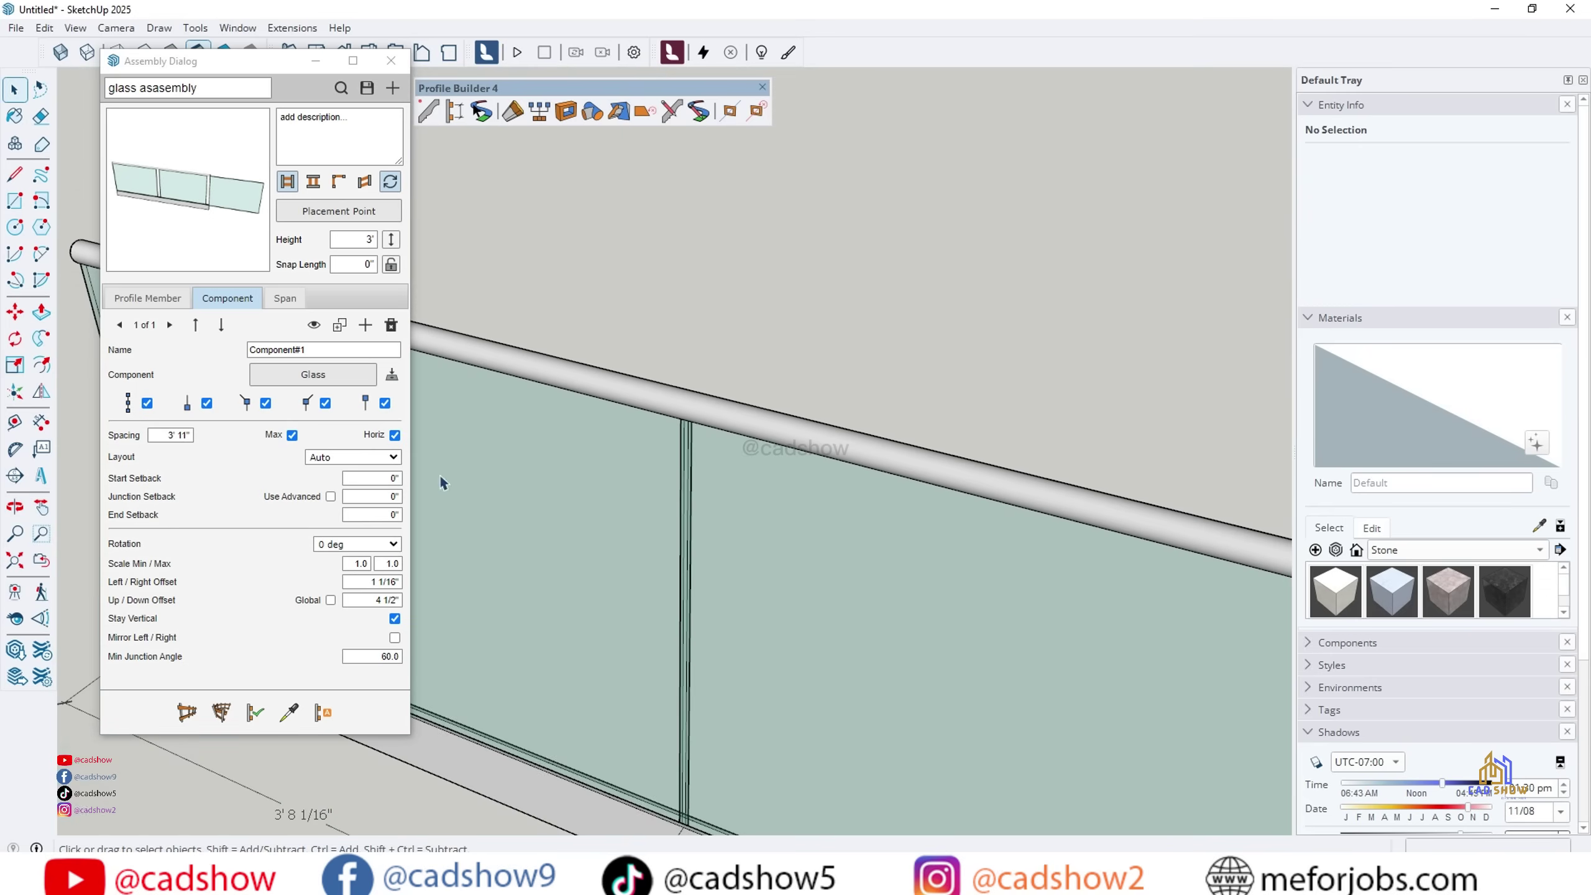
scroll(913, 455, down, 5)
middle_drag(913, 455, 690, 533)
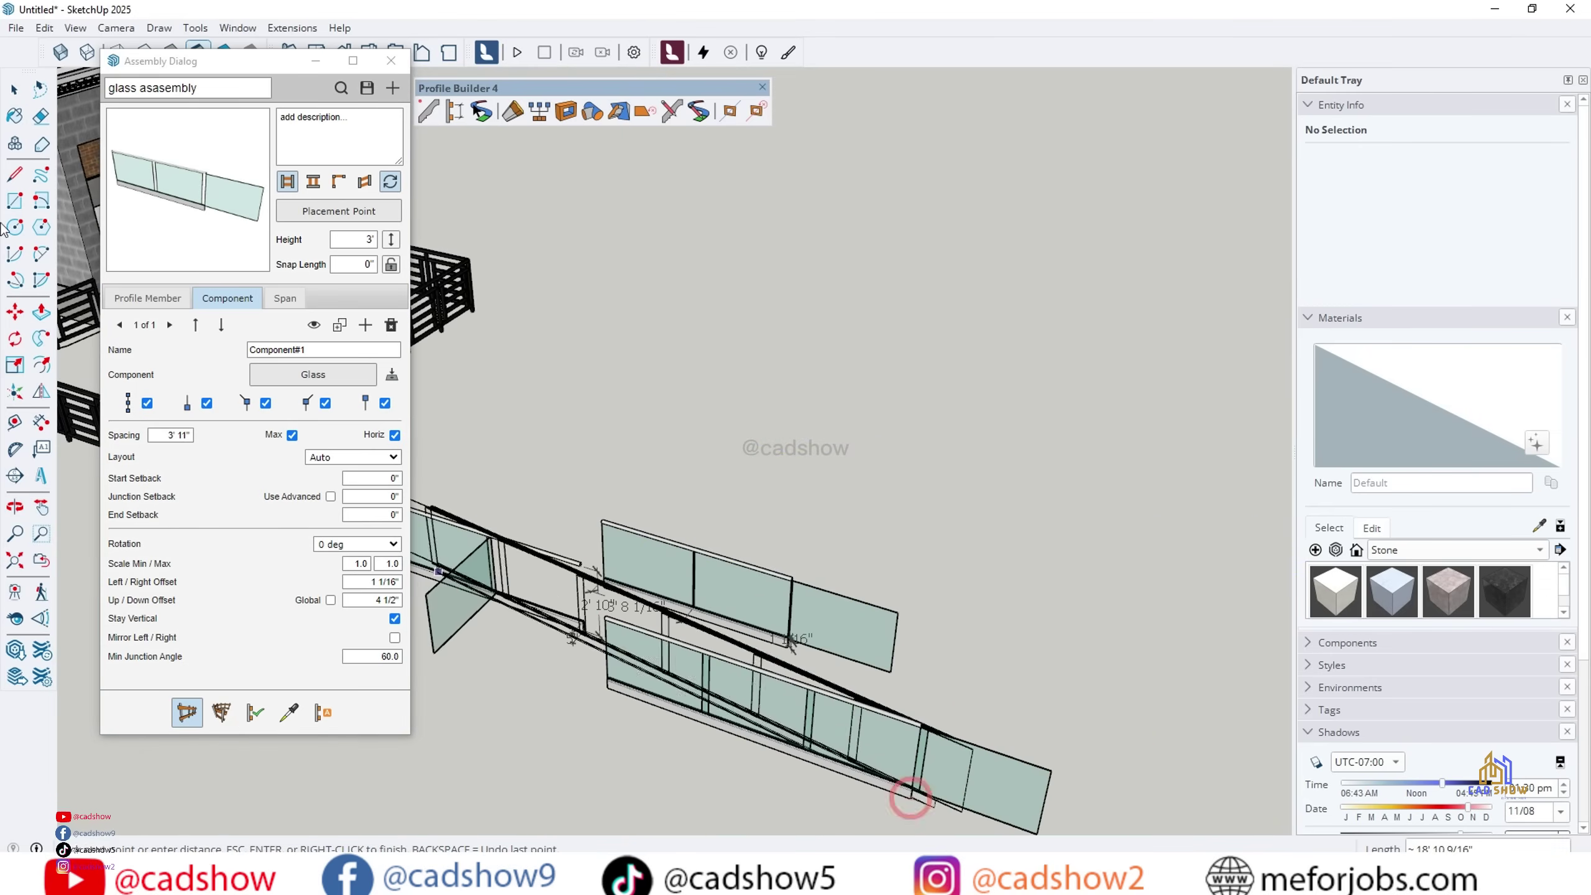
scroll(526, 568, up, 5)
scroll(523, 567, down, 5)
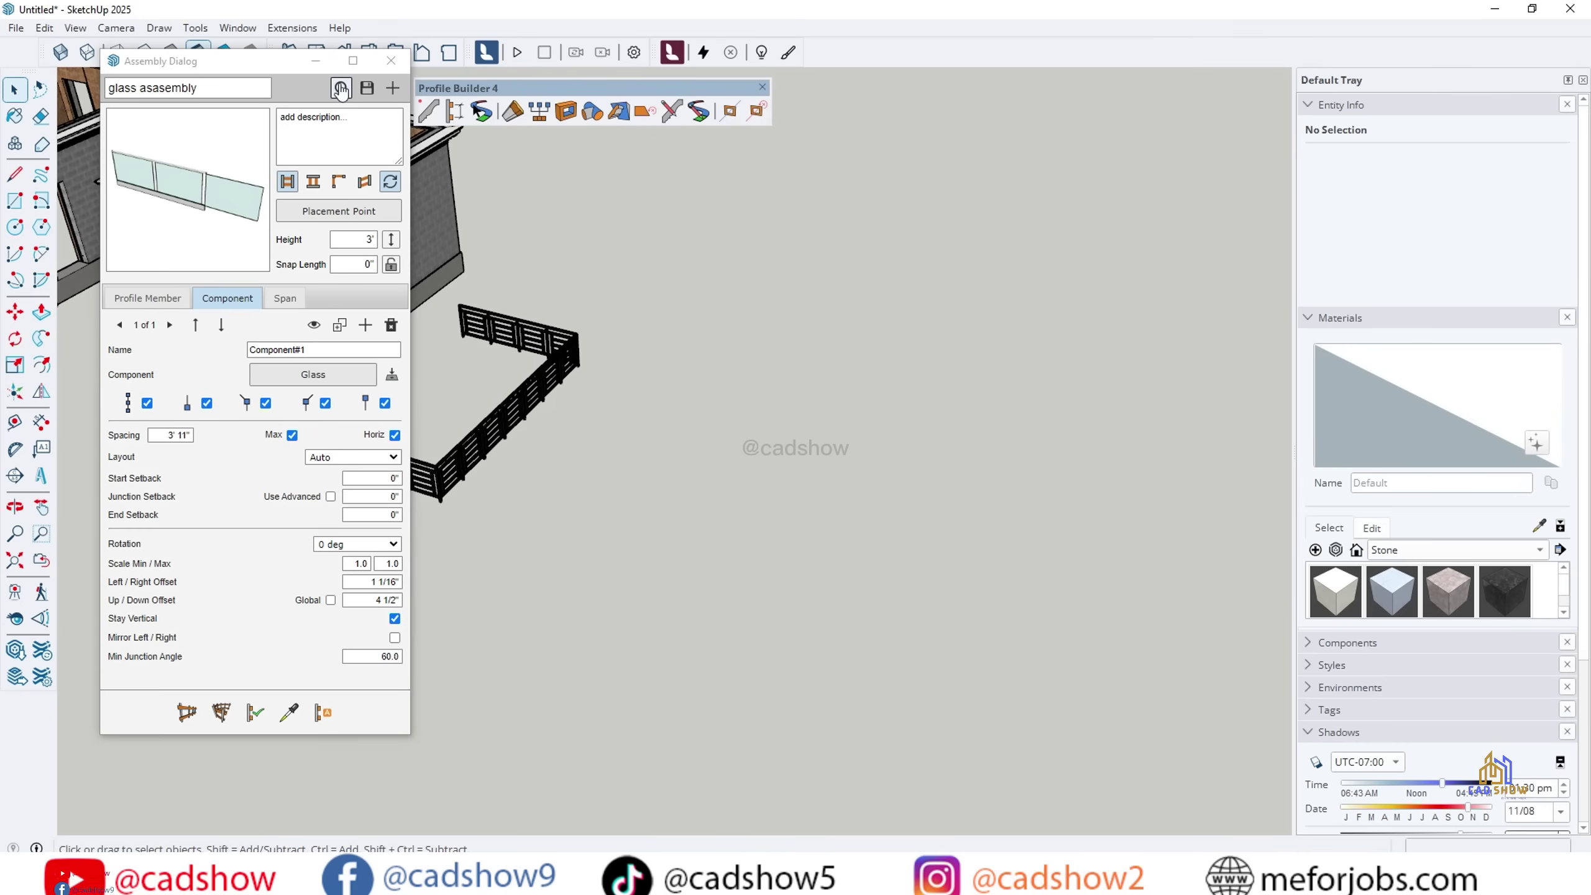
Step: Finish the path to complete the glass railing
double_click(648, 387)
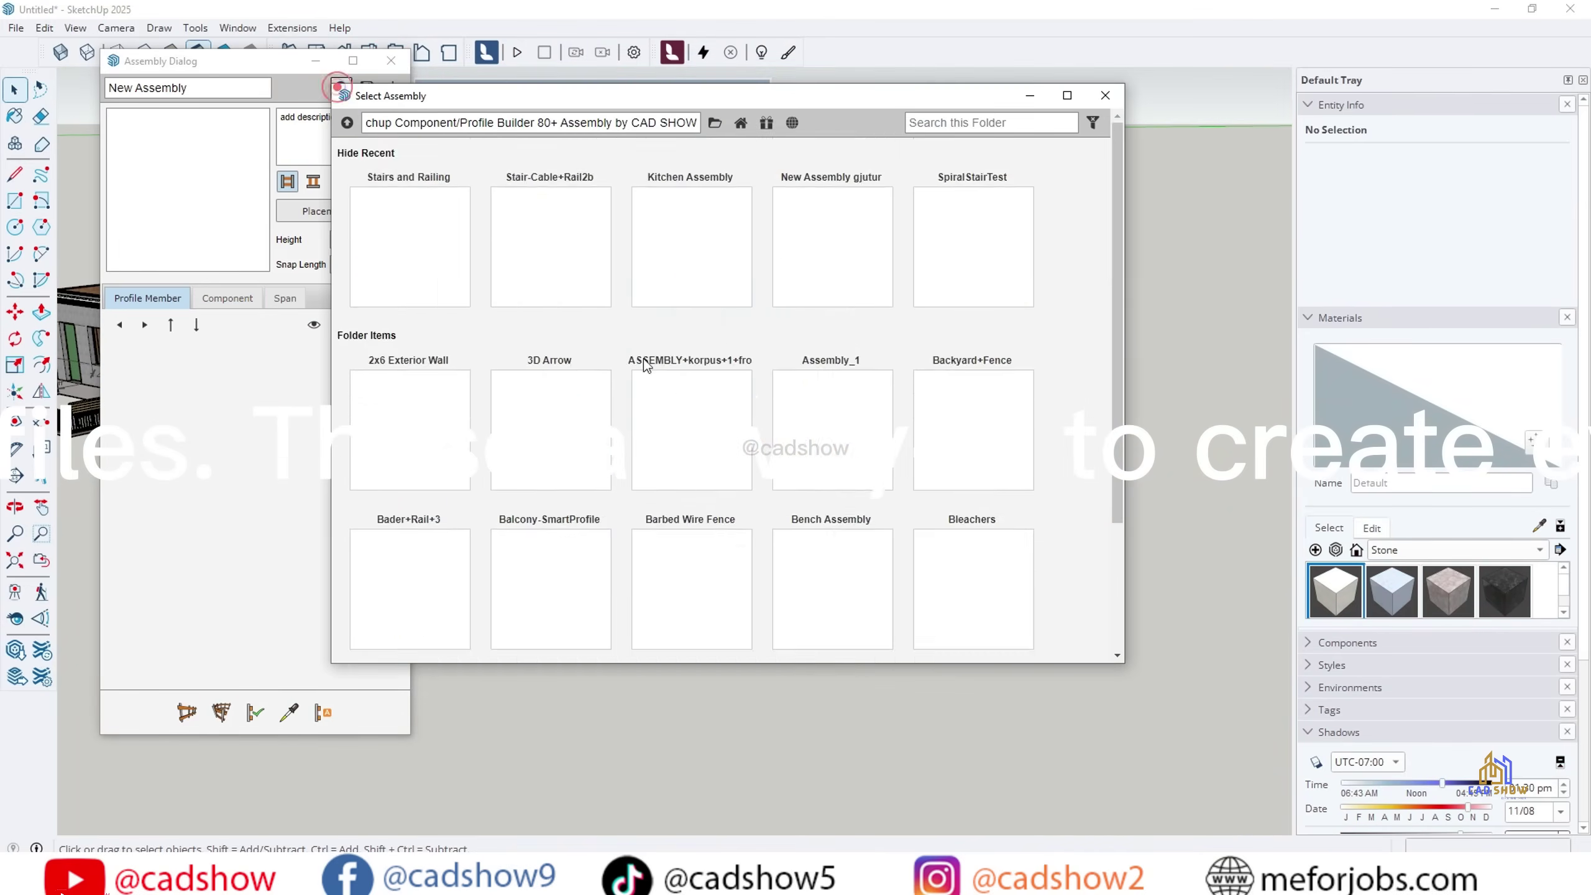
scroll(685, 425, down, 5)
scroll(685, 425, down, 10)
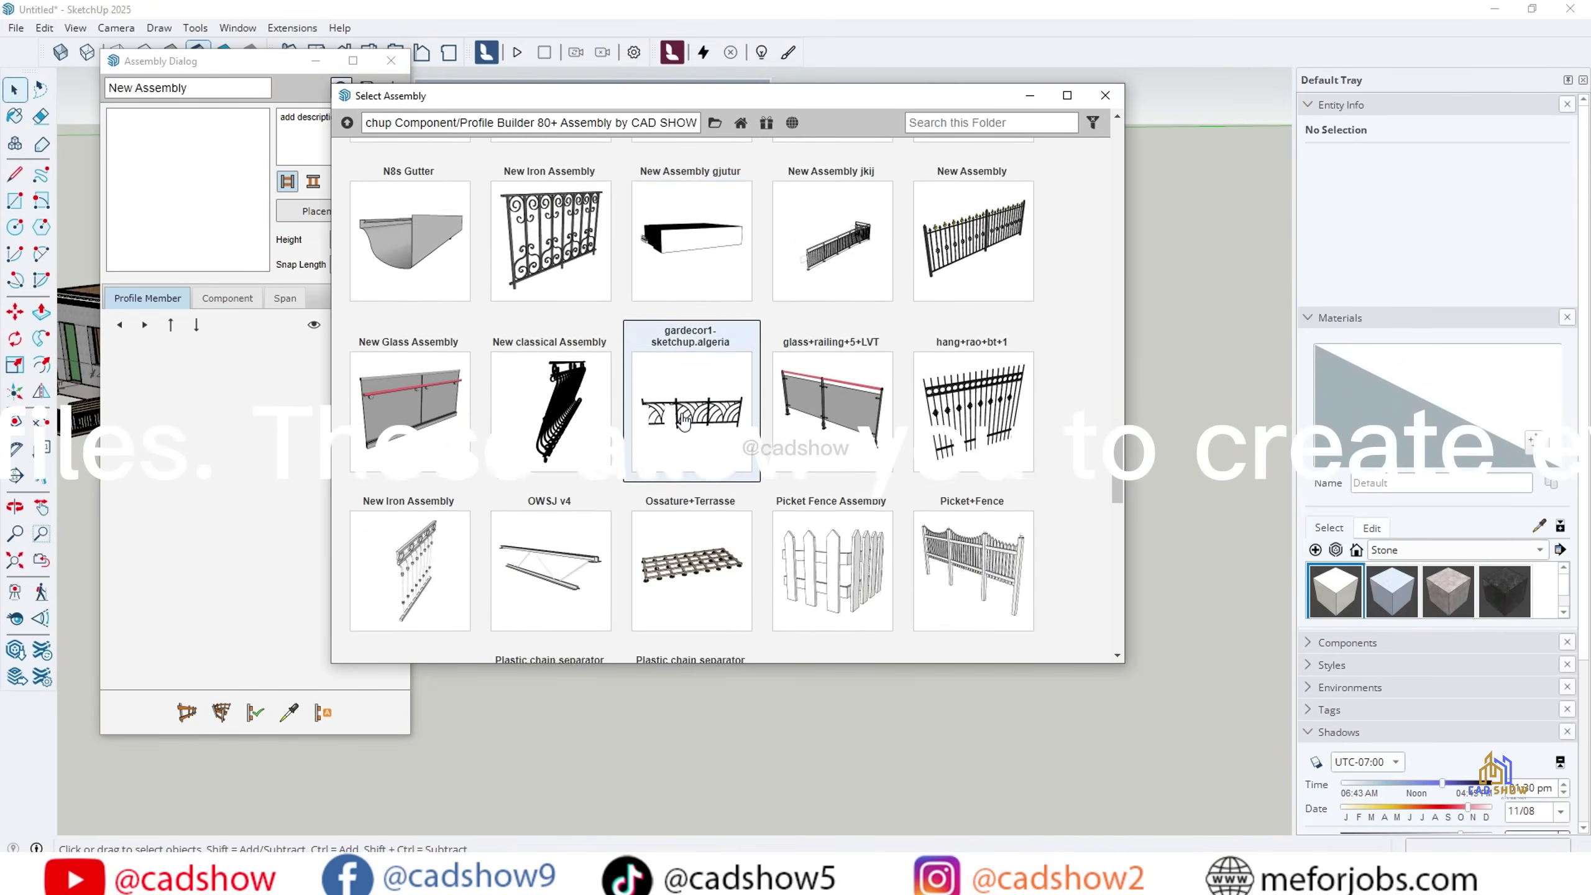
Step: Load the Picket Fence assembly and build it around the rectangular path
double_click(714, 376)
click(186, 713)
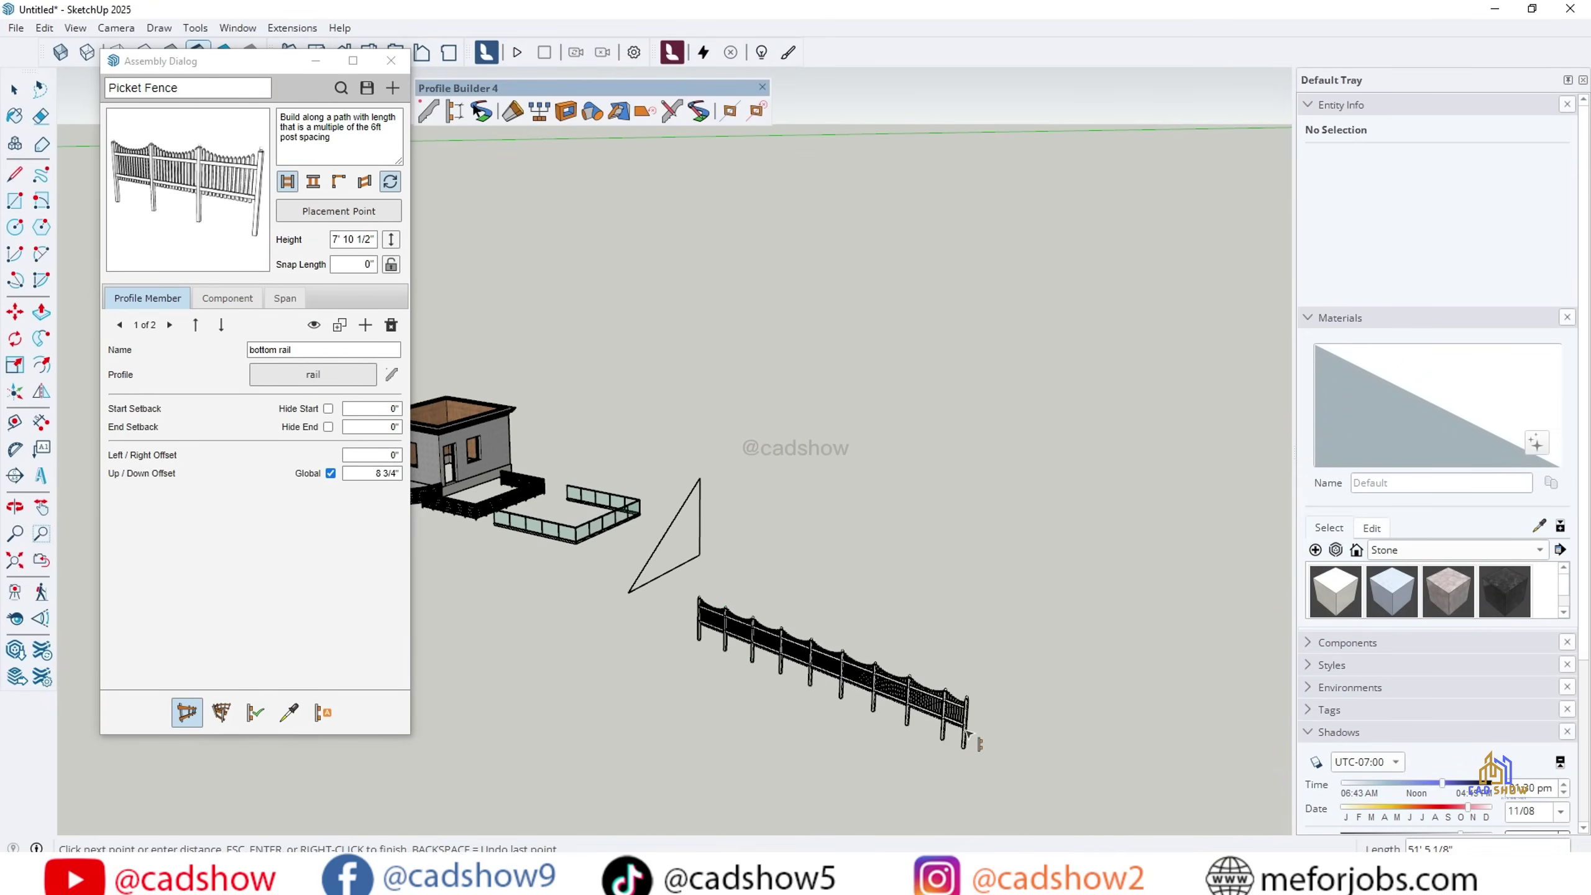
double_click(769, 593)
scroll(917, 675, up, 10)
middle_drag(917, 675, 714, 430)
scroll(943, 756, down, 5)
Step: Skip saving, load Stairs and Railing, and build the stairs along the edge
click(564, 377)
click(781, 455)
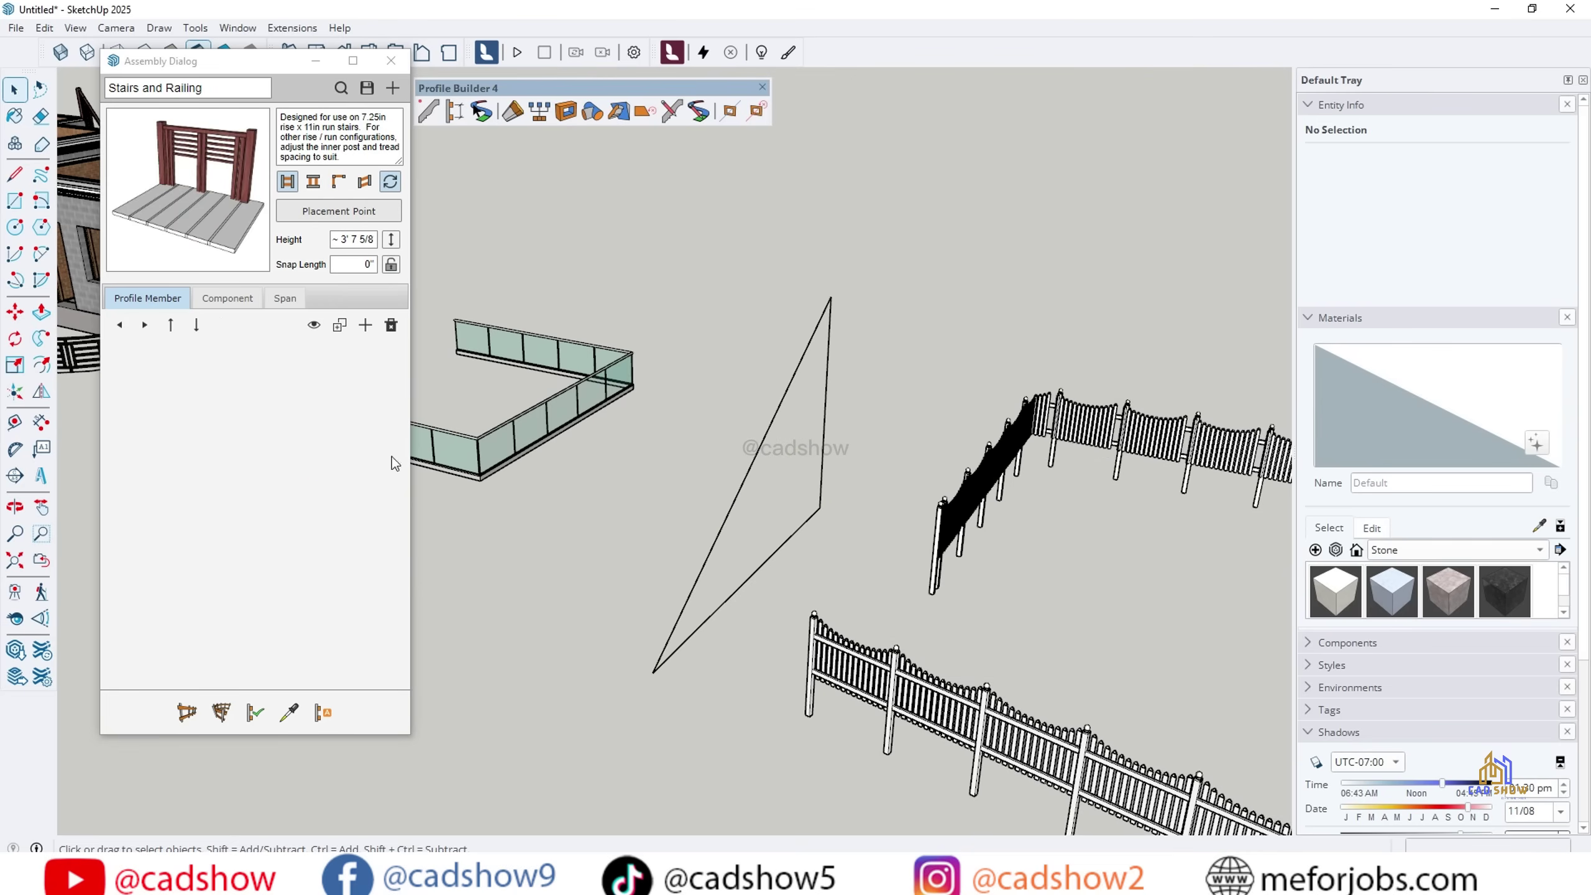
click(215, 721)
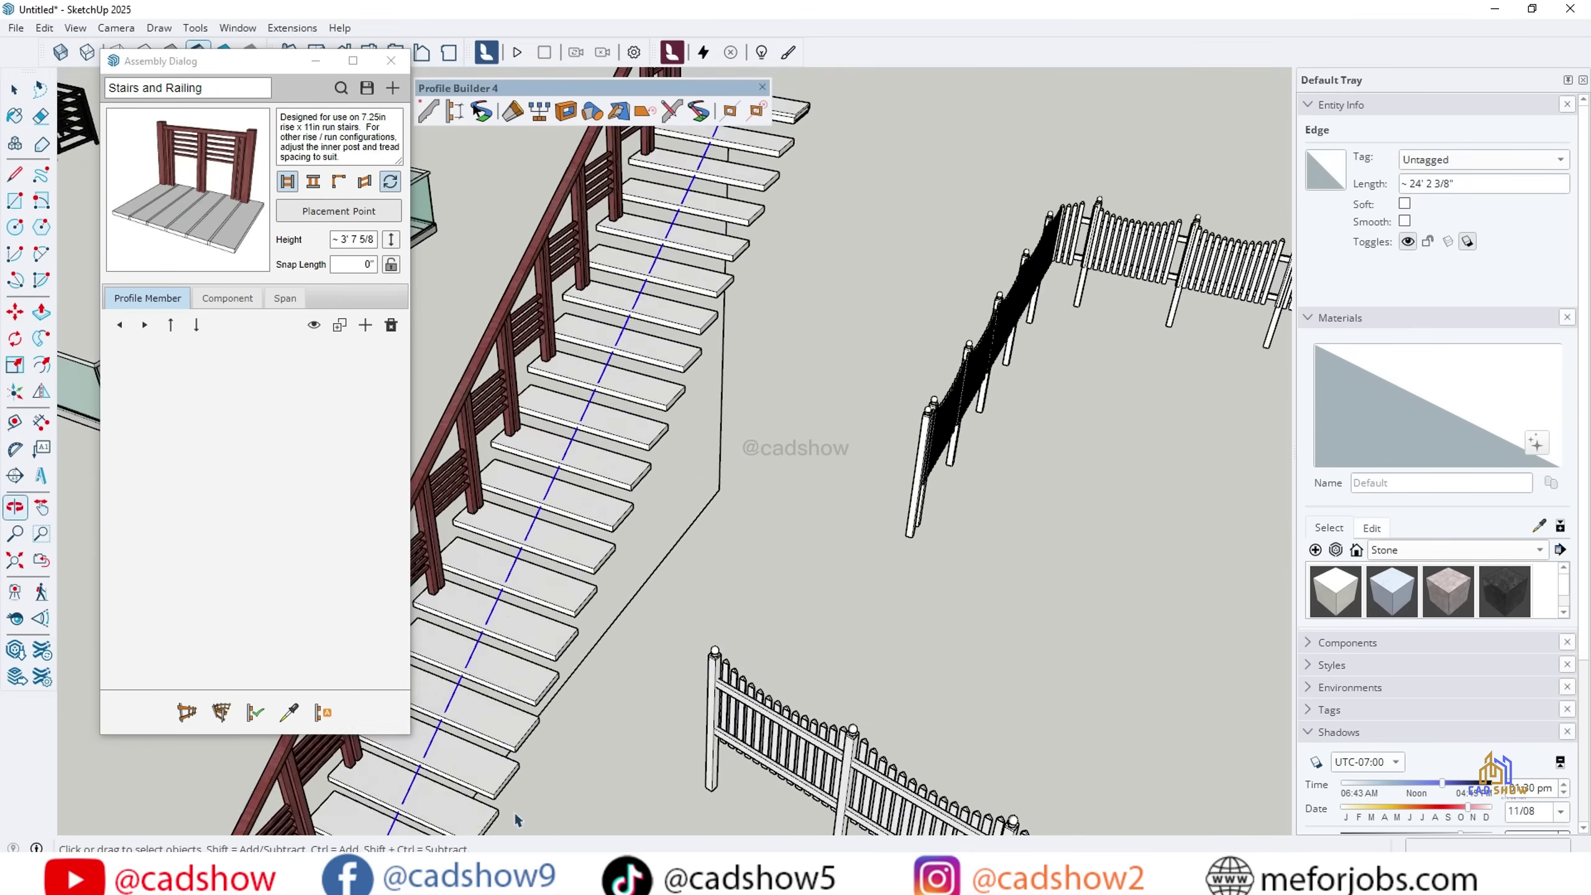
click(544, 331)
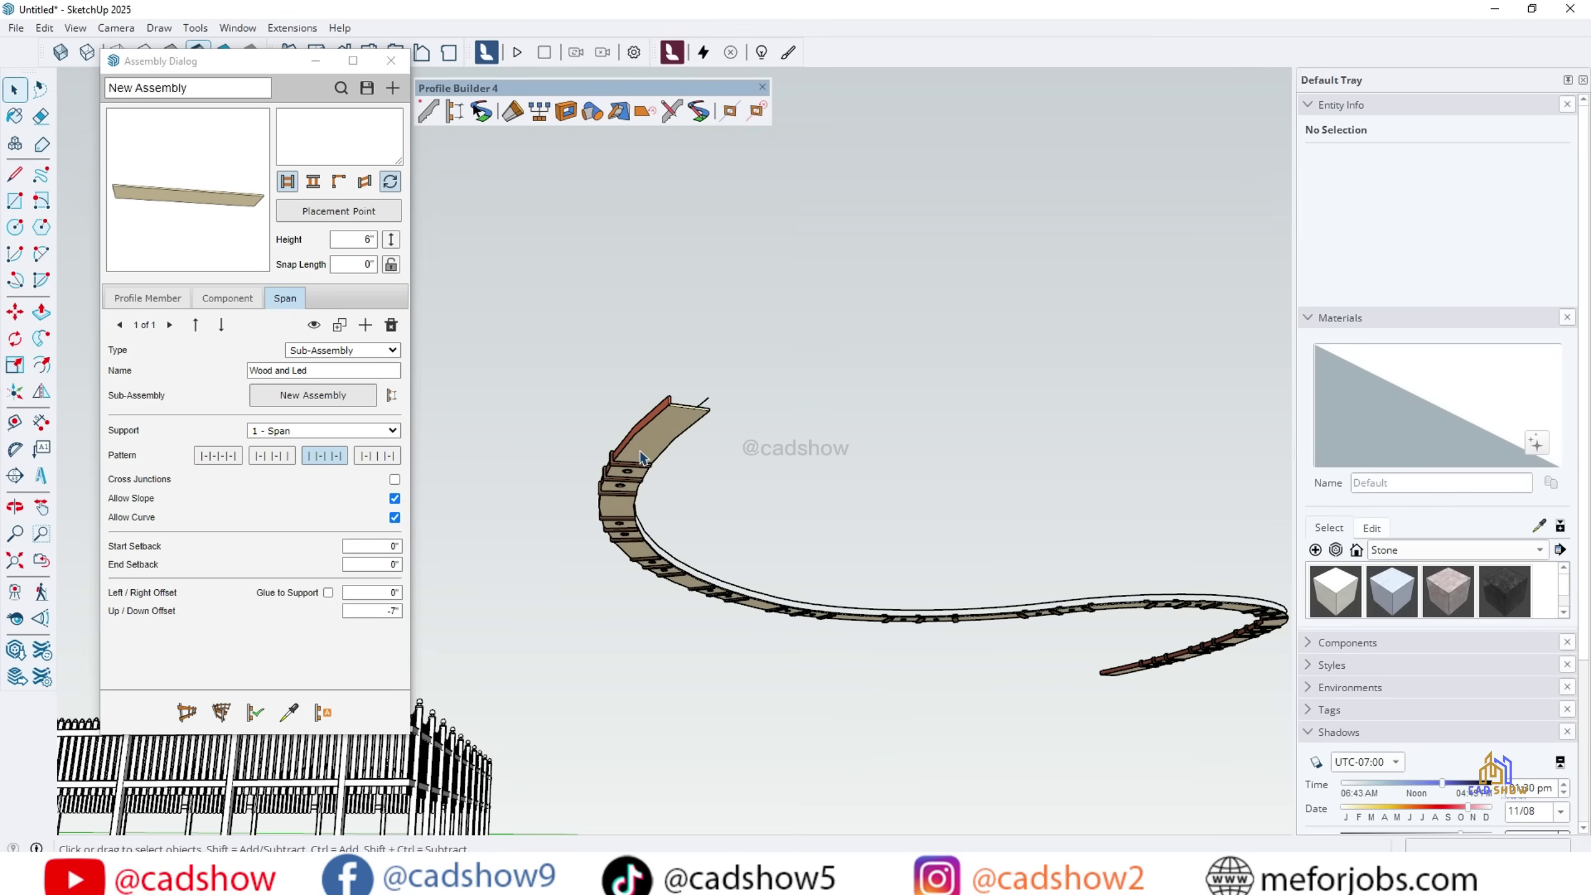
Step: Review the curved walkway's Profile Member, Component and Span settings
click(147, 298)
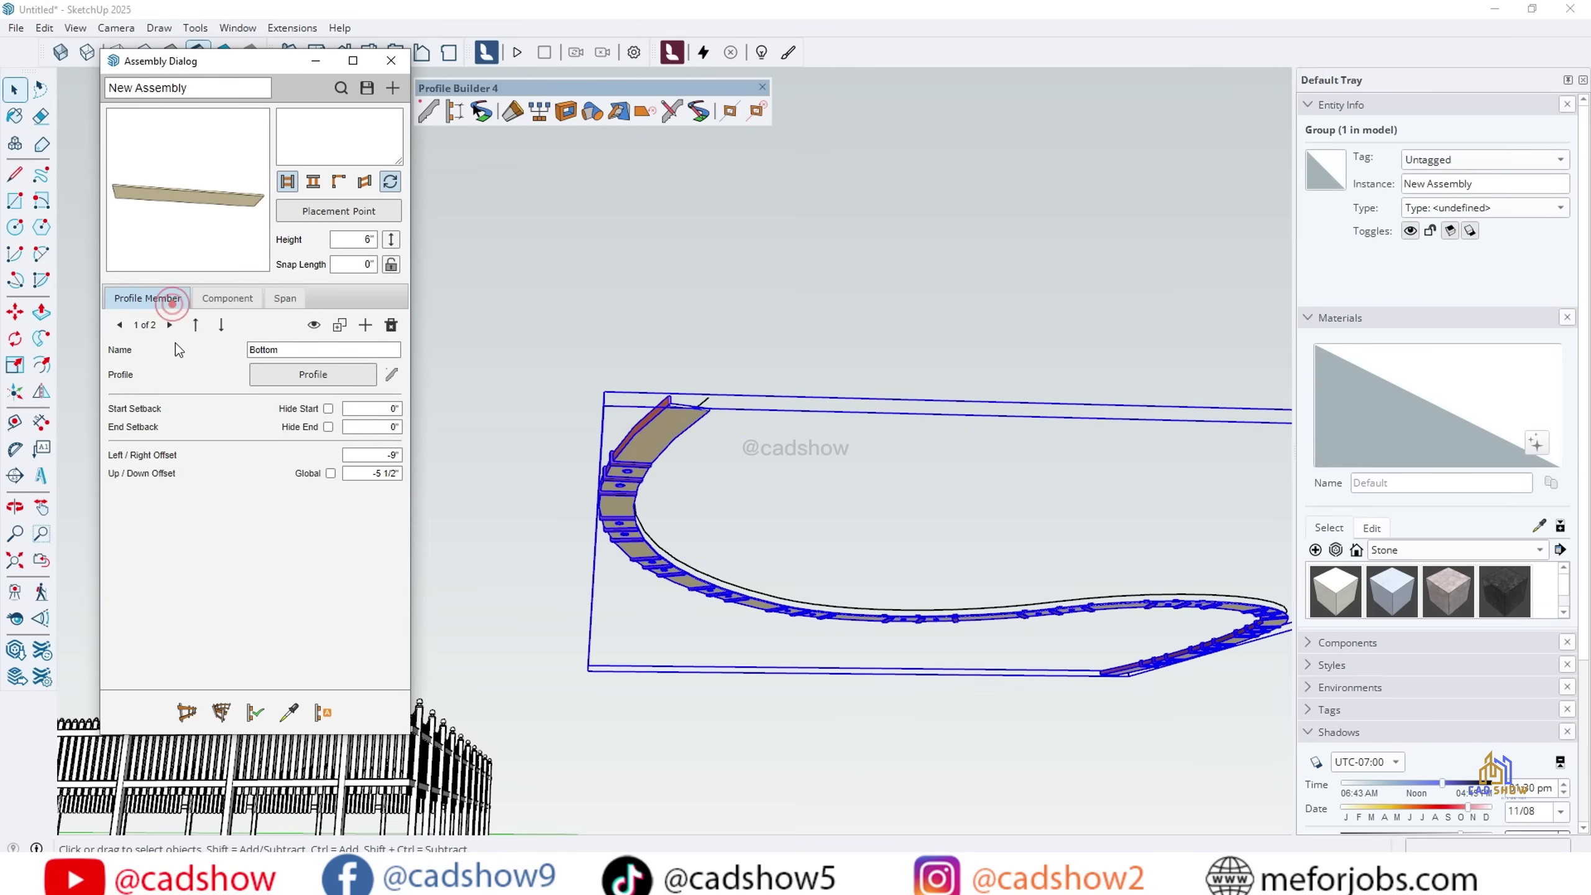
click(230, 300)
click(285, 297)
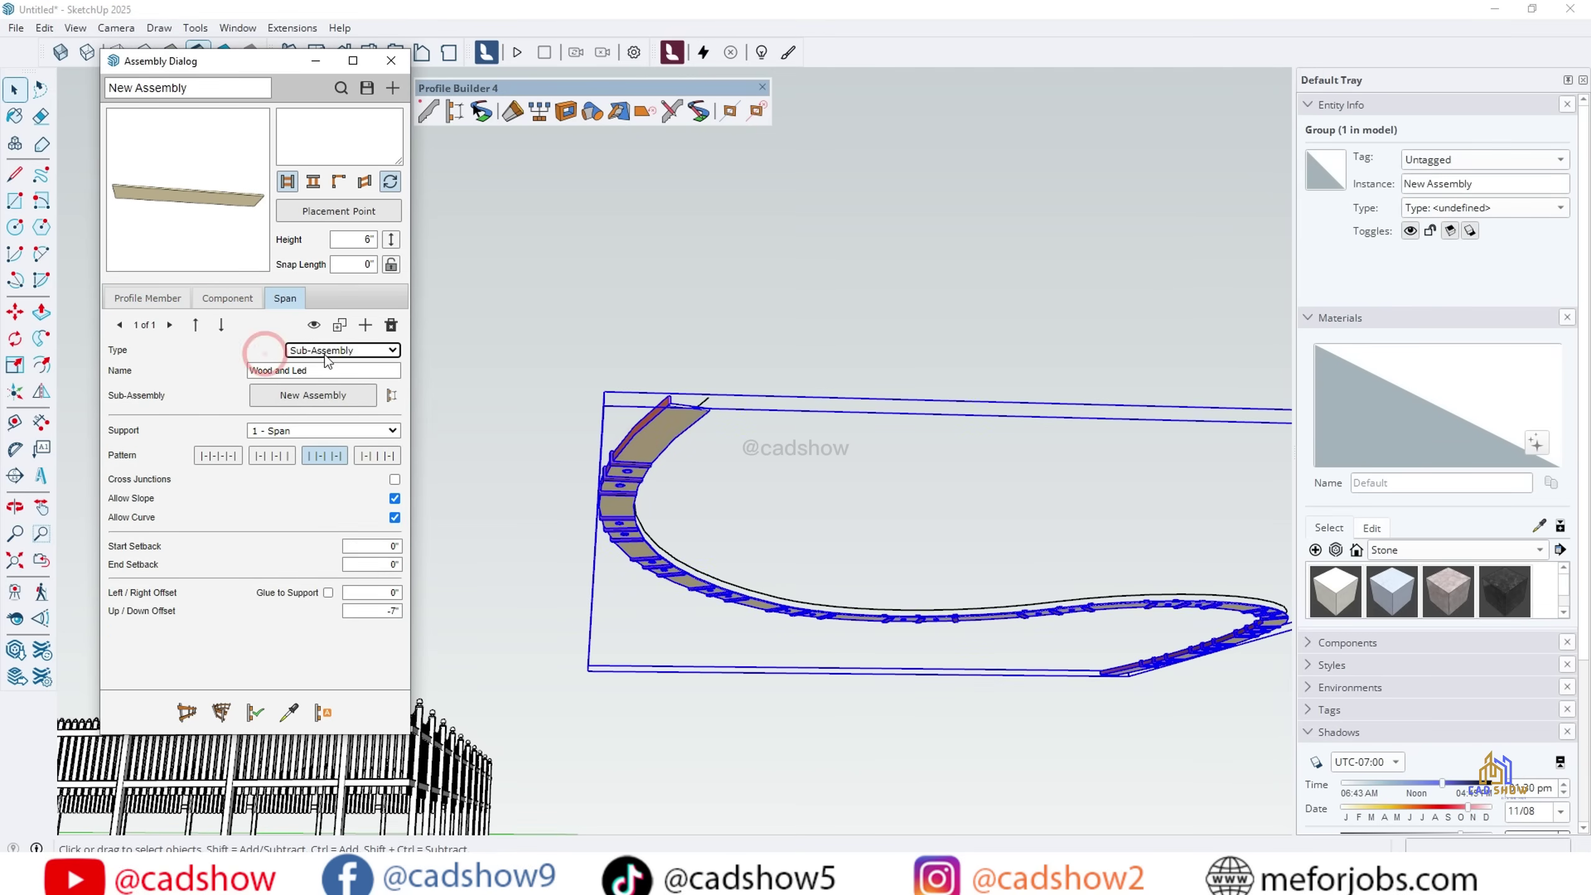
click(266, 714)
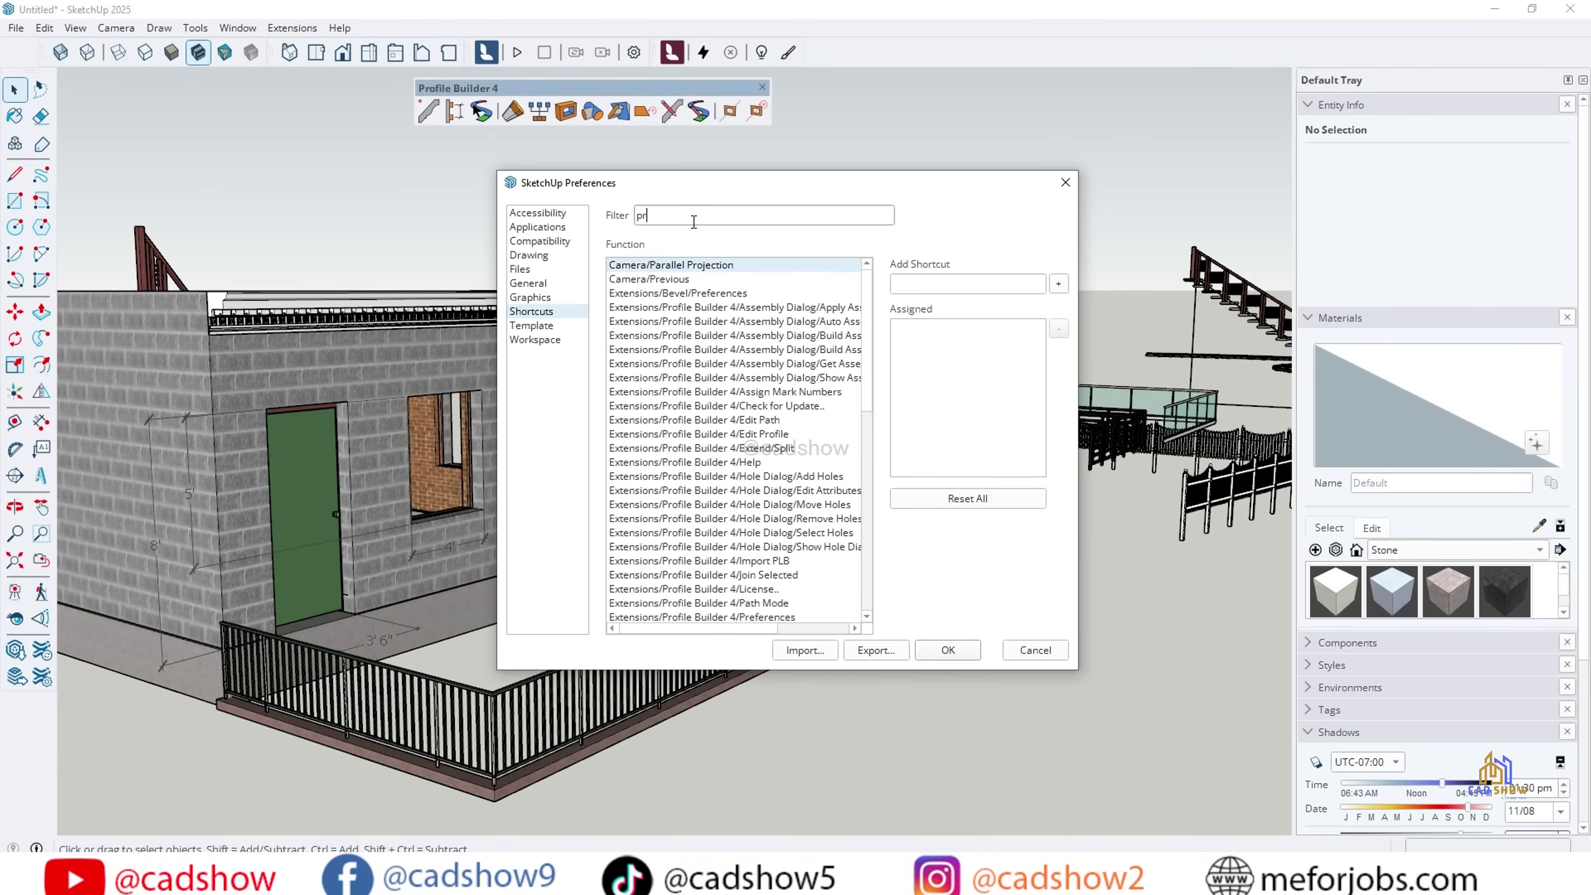
text(ofile)
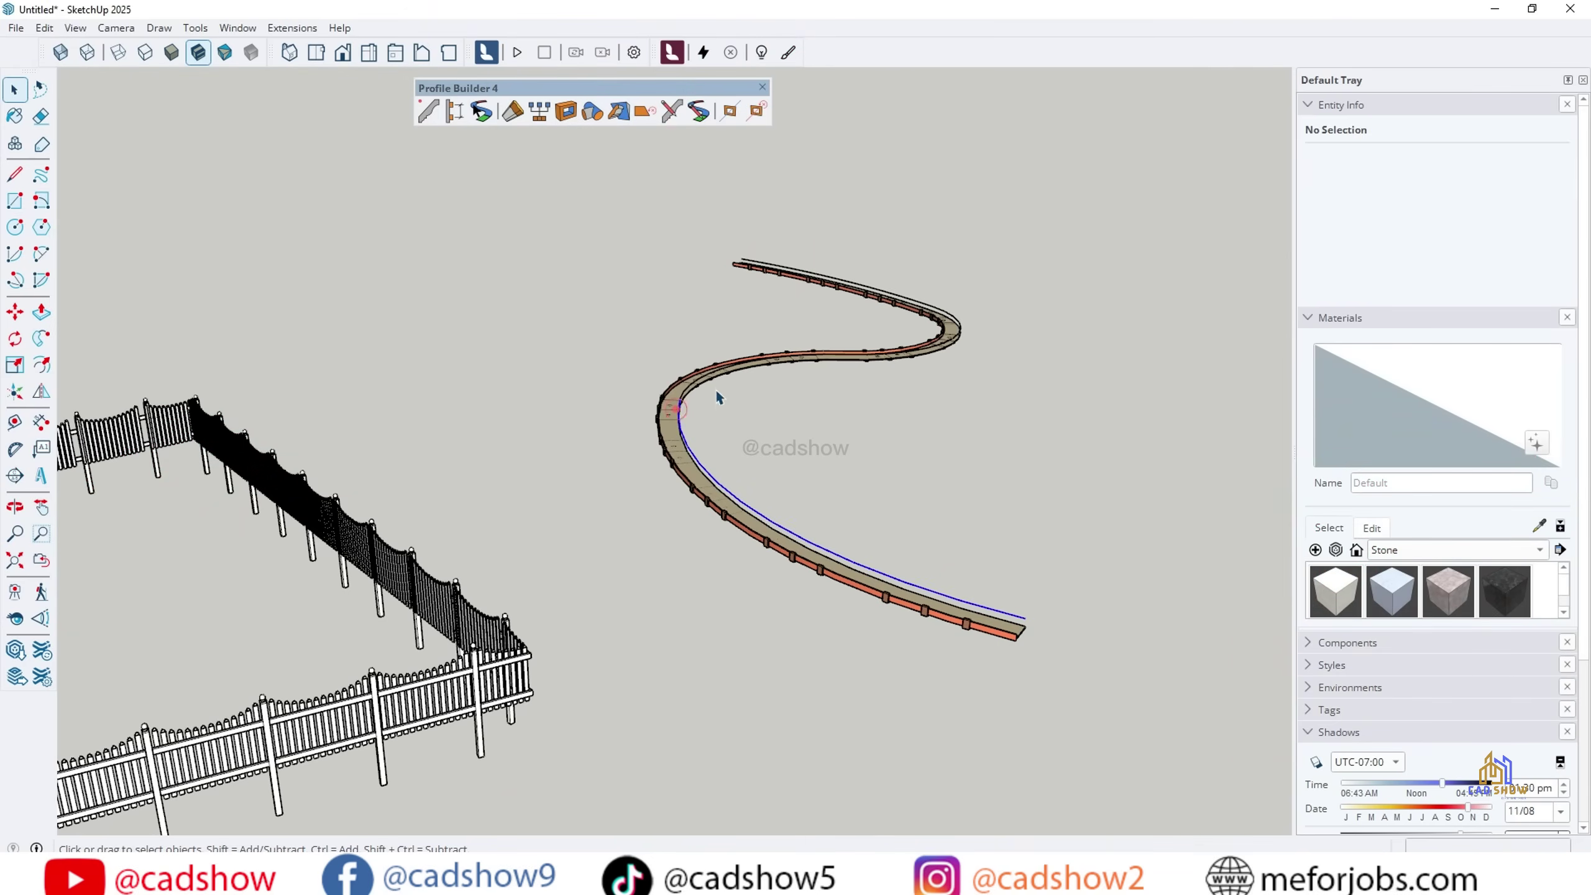
scroll(661, 418, up, 2)
Step: Save the curved walkway as a custom assembly in the Profile Builder library folder
click(456, 111)
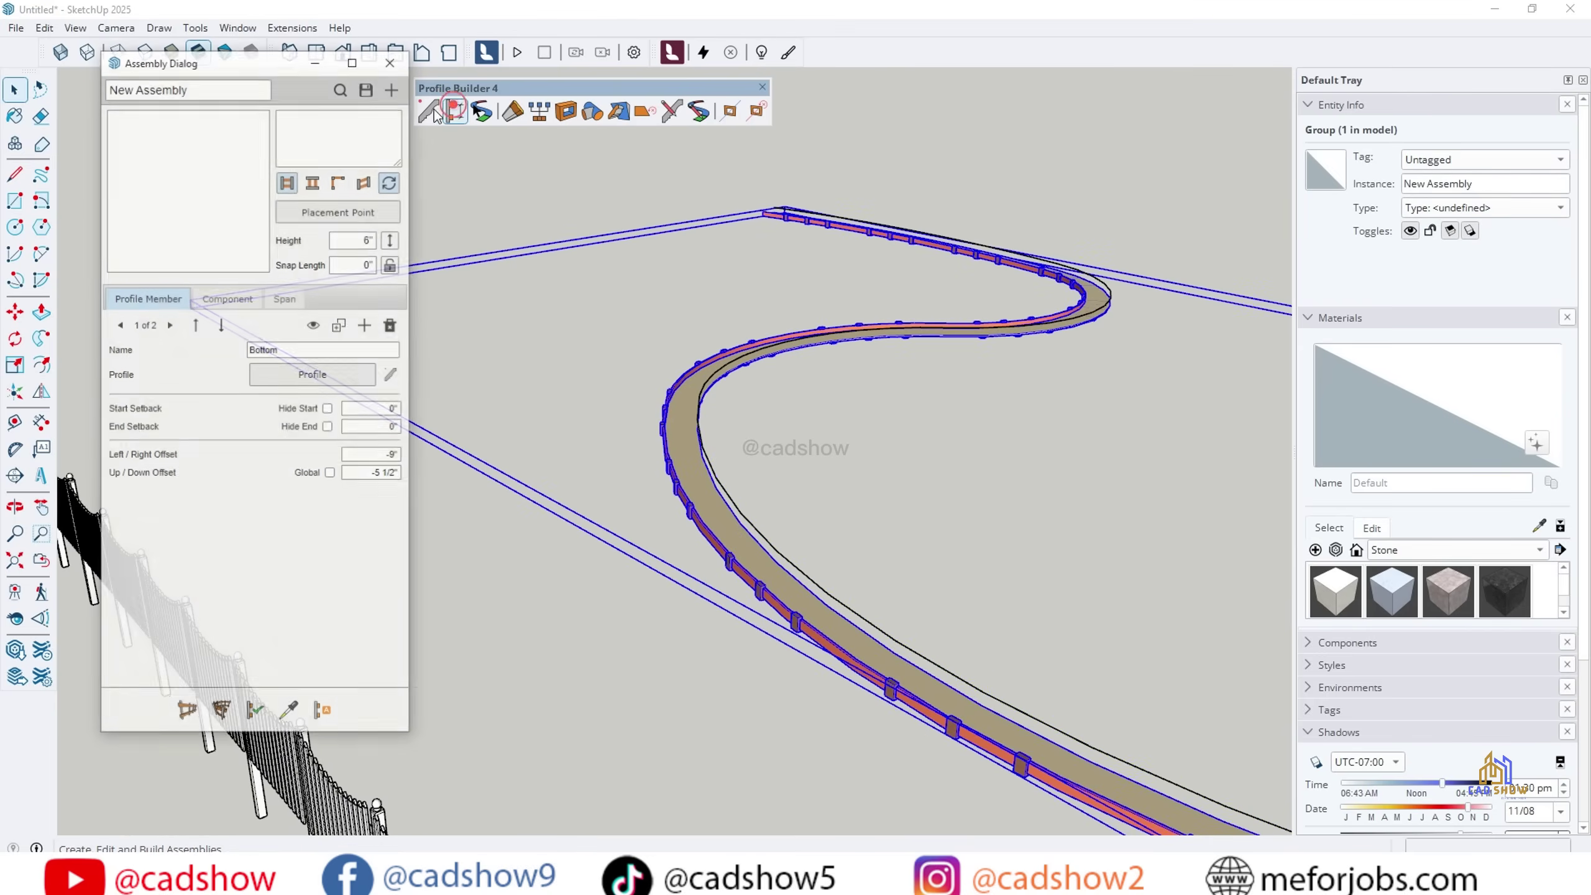
click(368, 89)
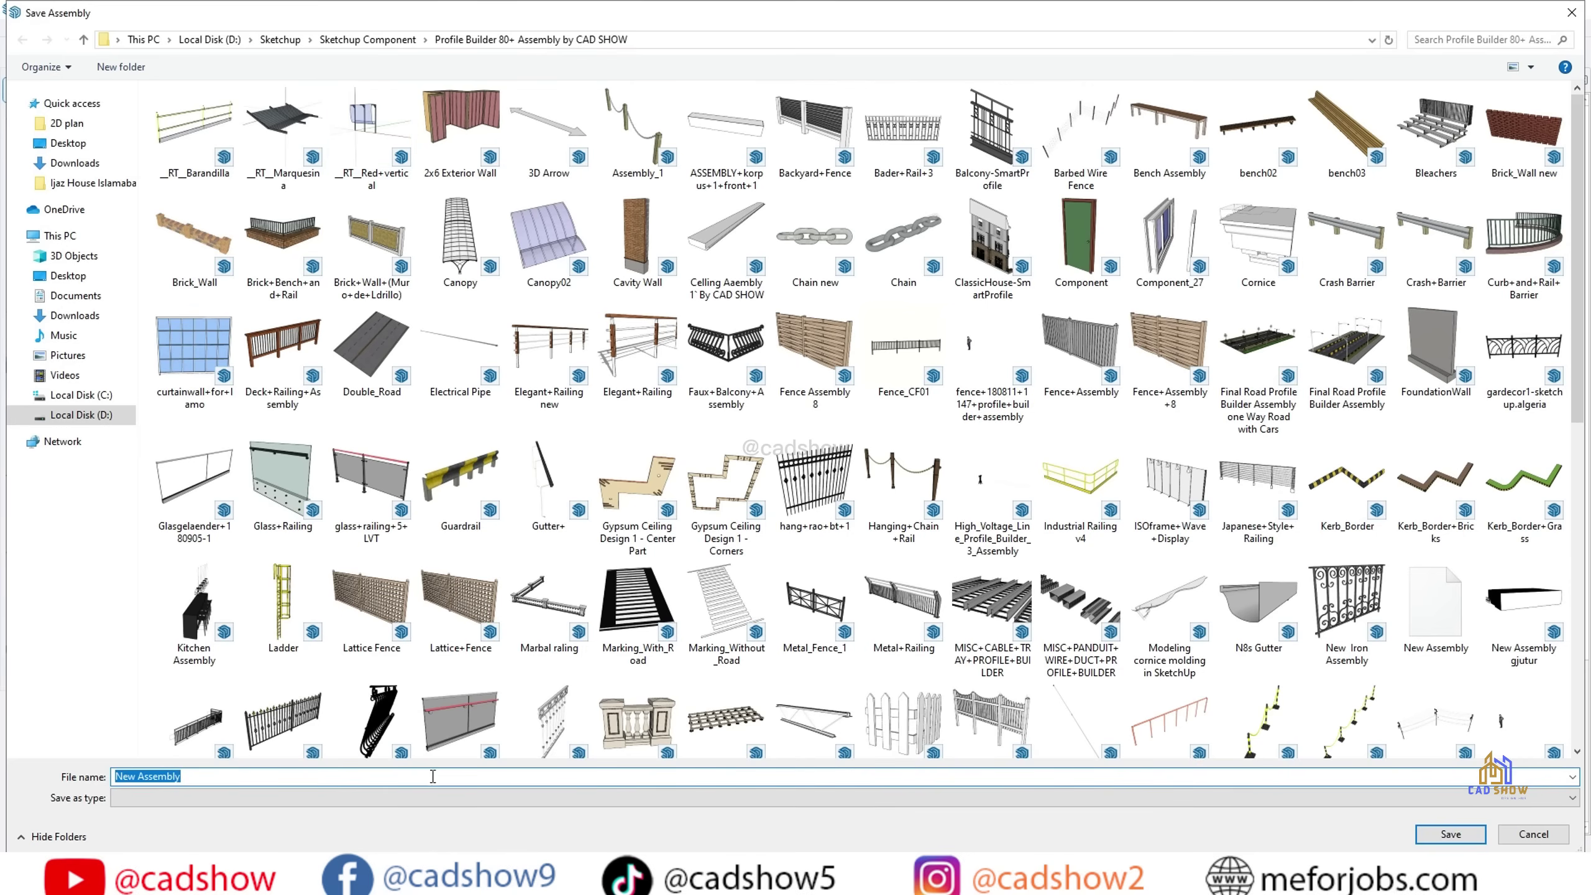
click(1450, 834)
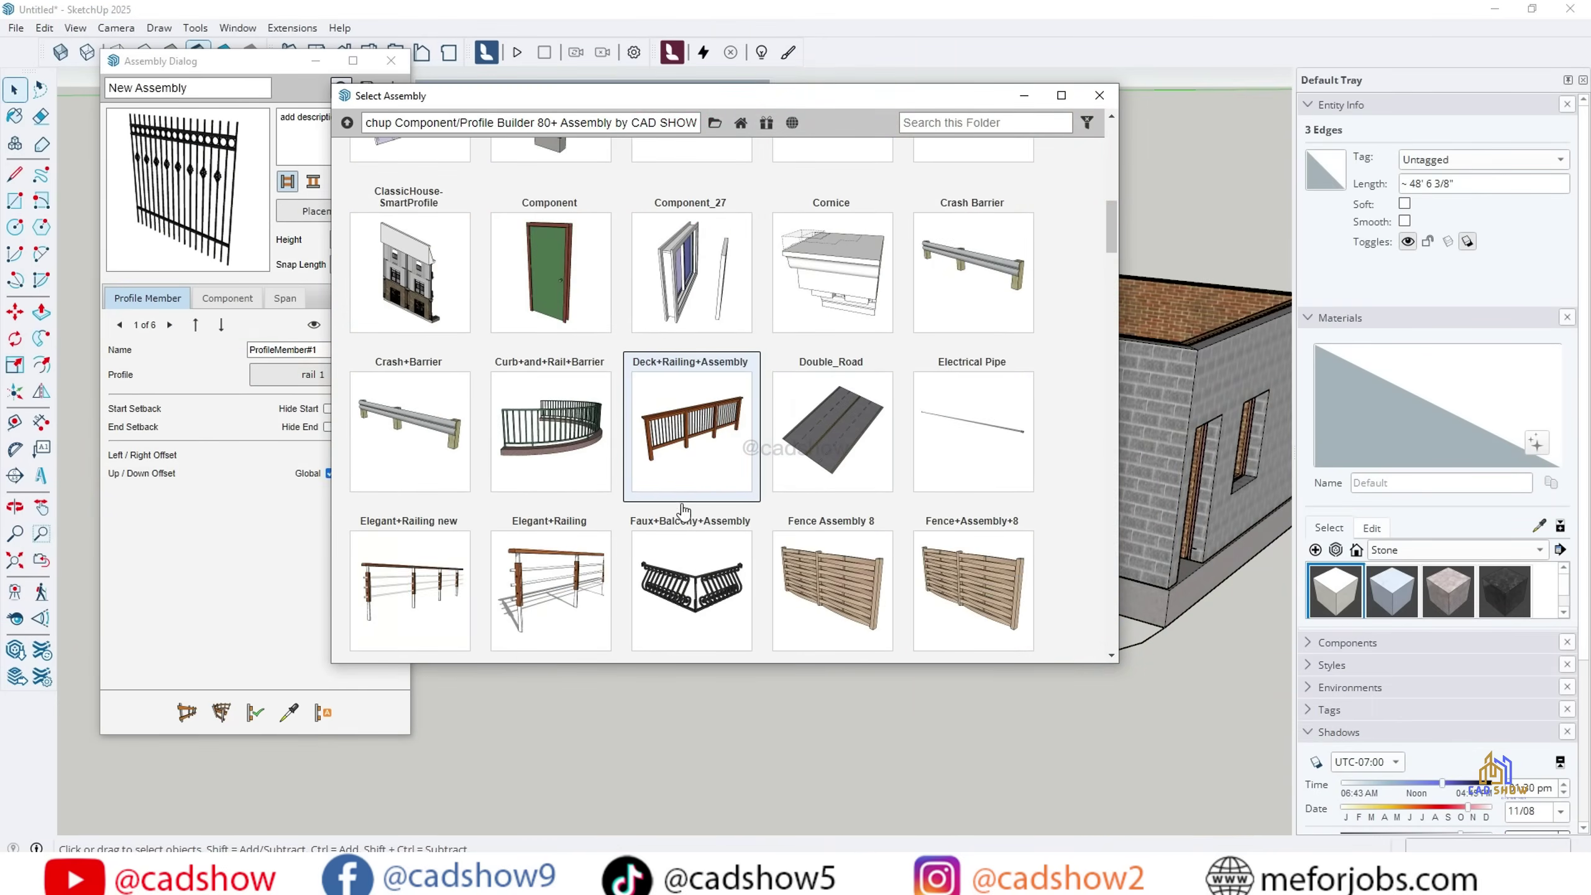
key(Return)
scroll(575, 592, up, 3)
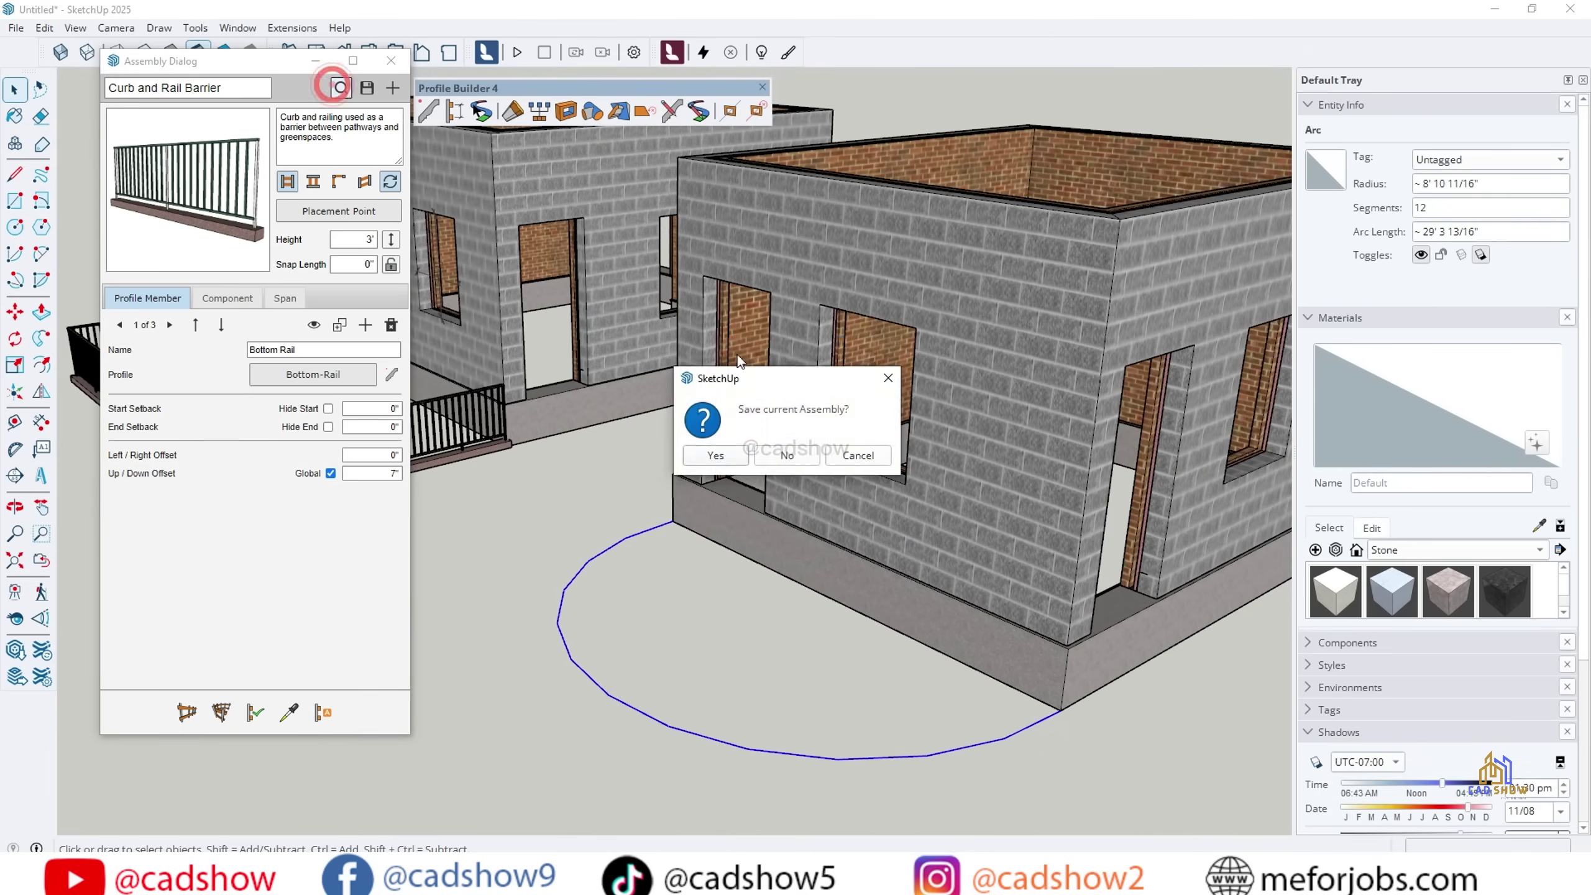
Step: Decline saving the current assembly and browse the library for Railing Assembly 14
click(789, 451)
scroll(672, 460, down, 8)
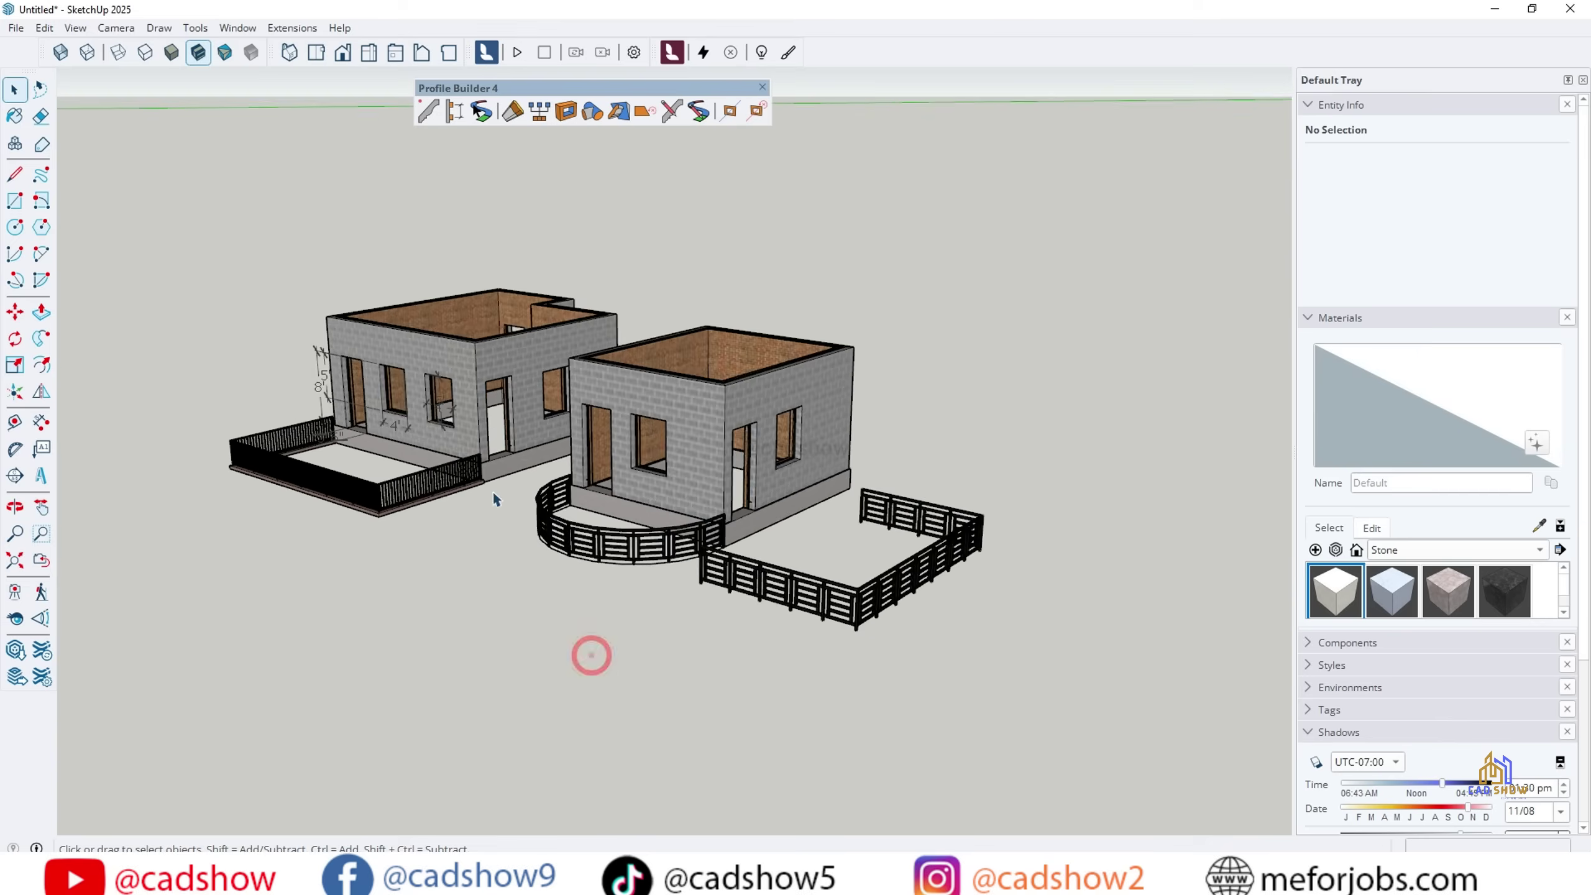
click(340, 87)
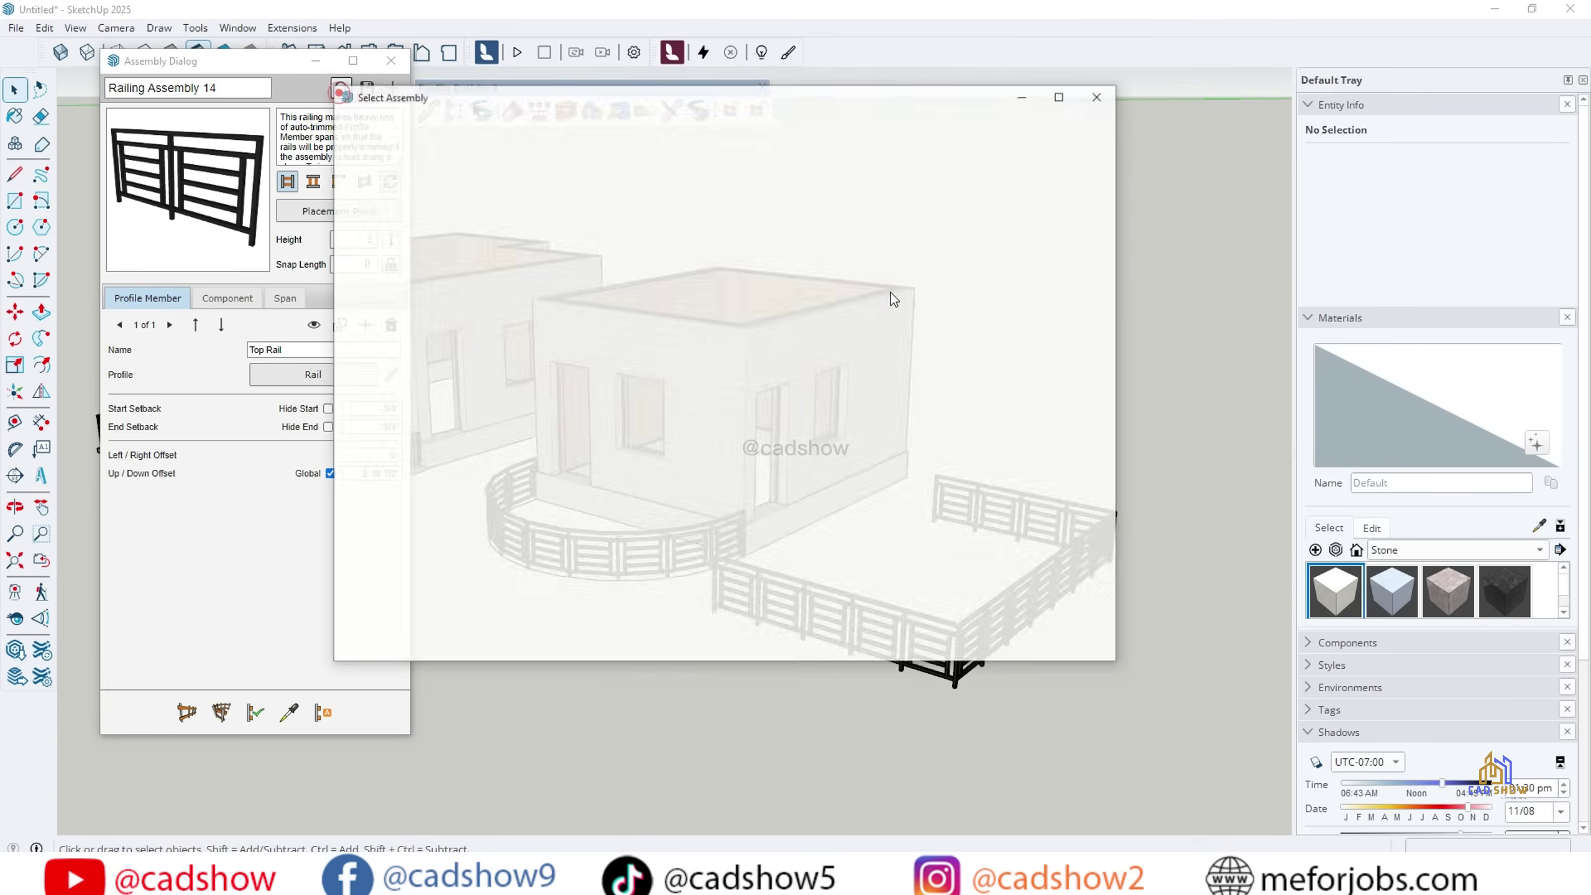
scroll(756, 313, down, 10)
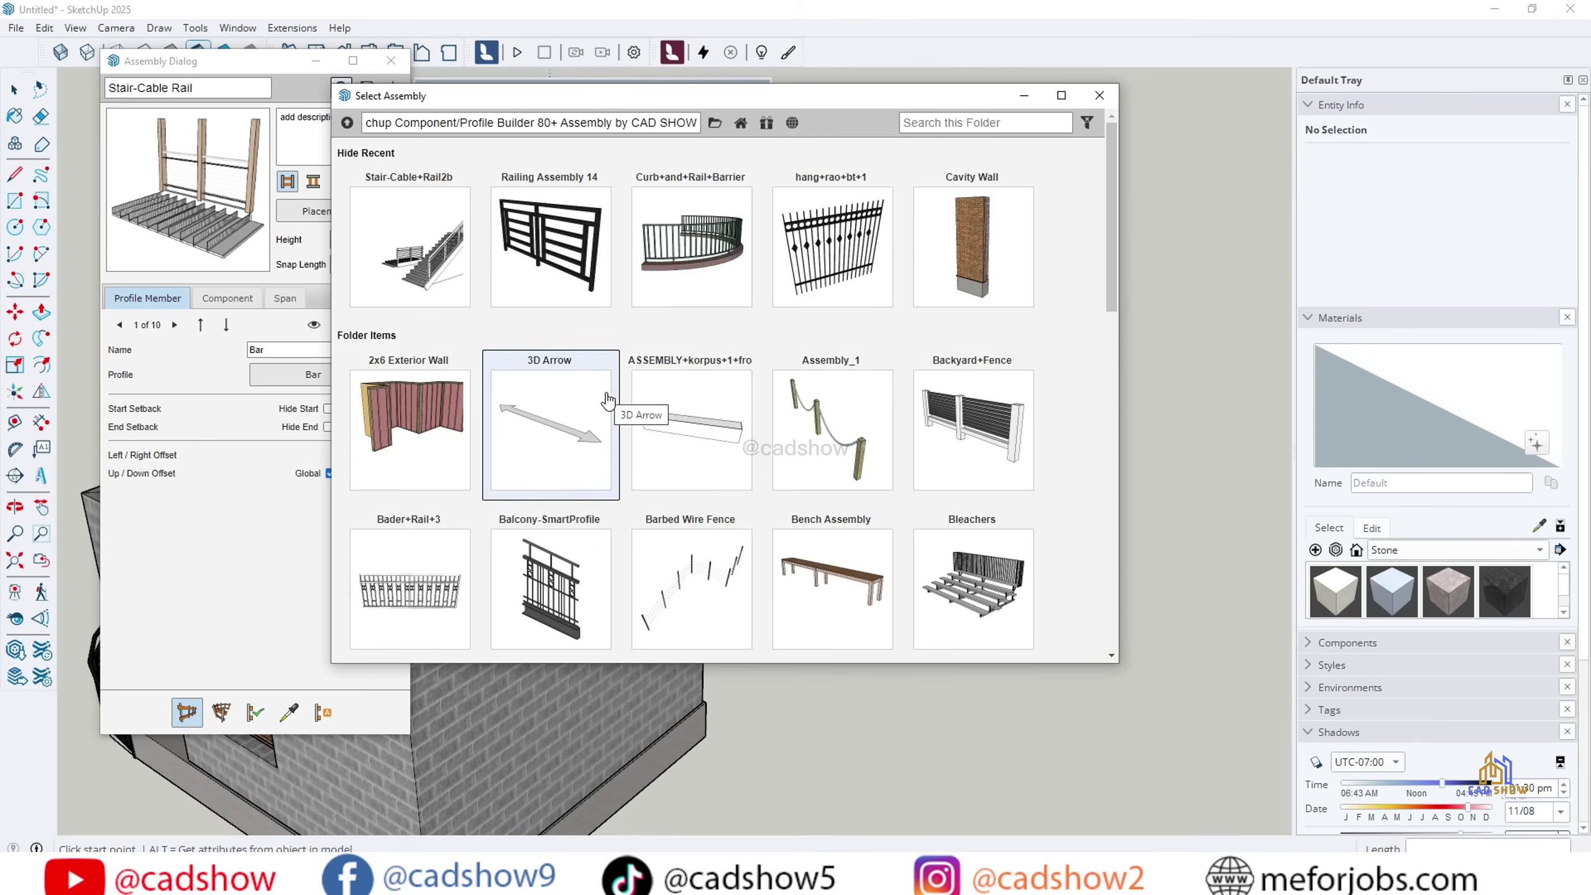
scroll(714, 461, down, 10)
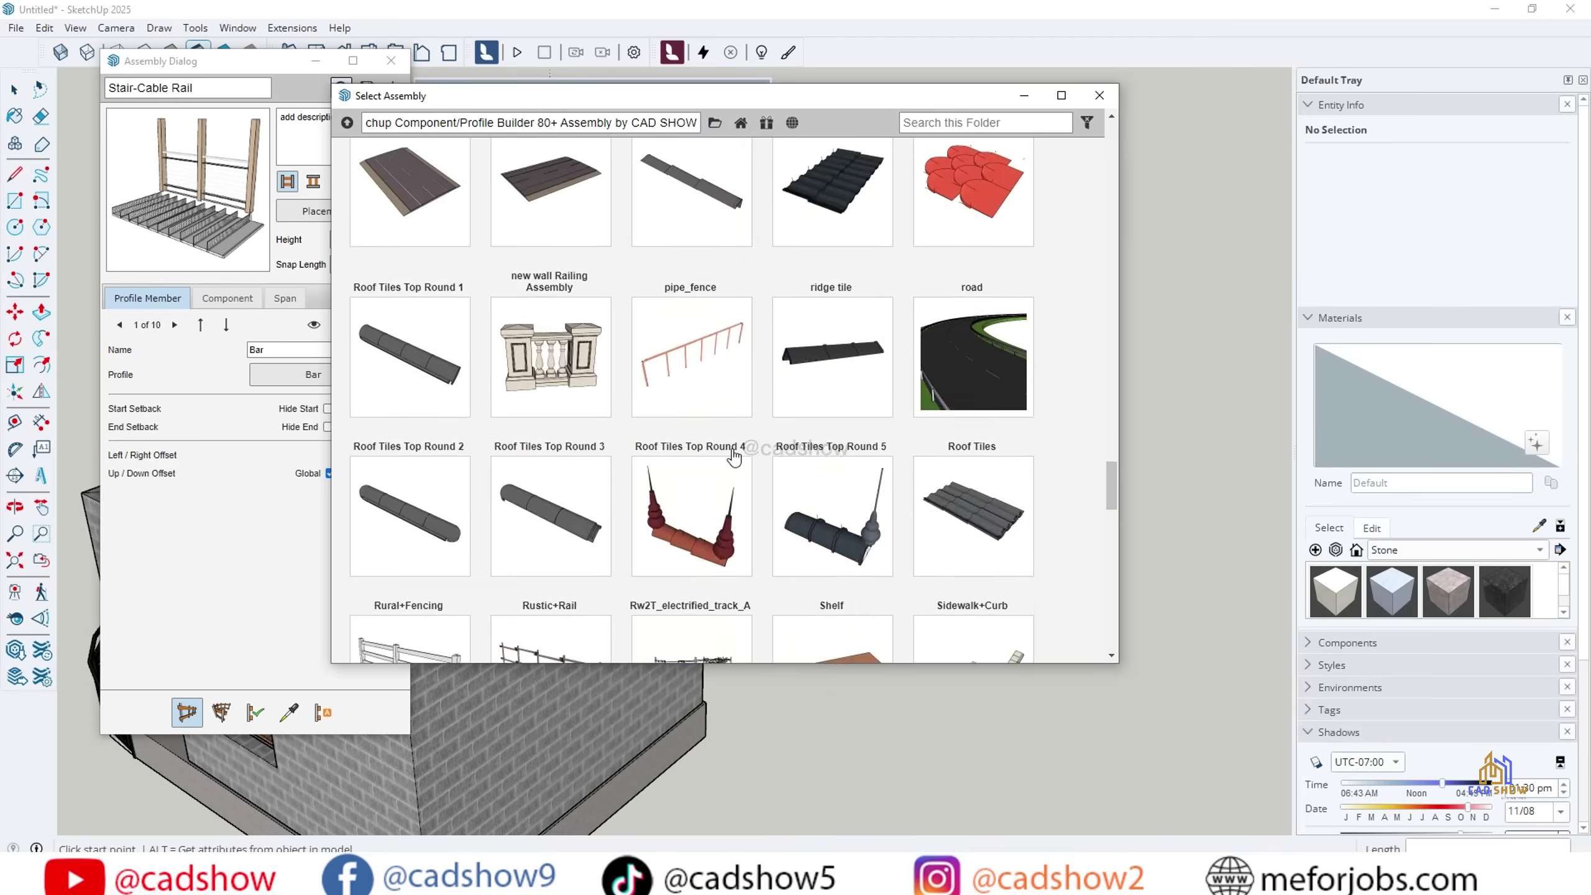